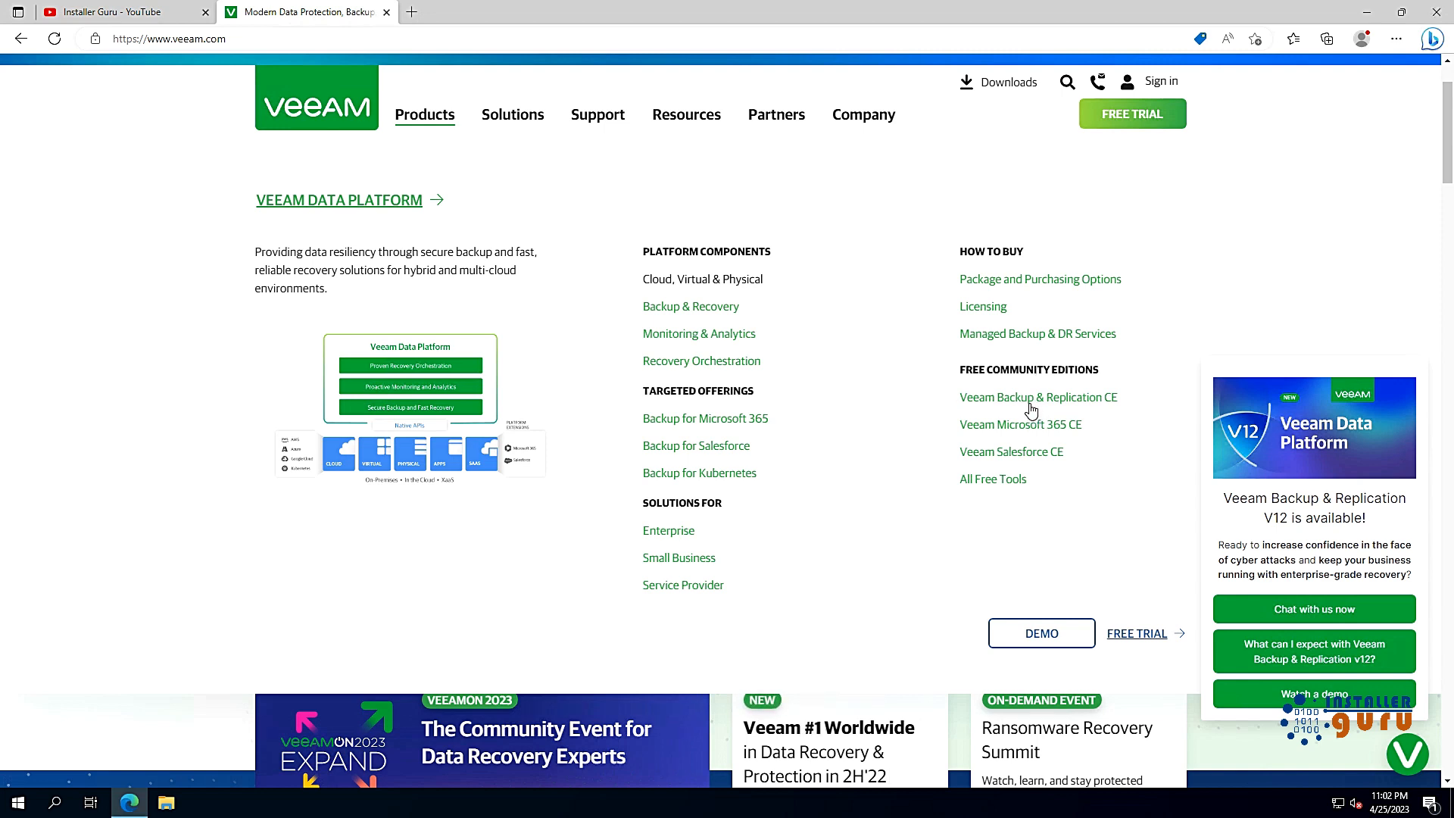
Step: Open the Veeam Backup & Replication CE page and highlight the Free Forever for 10 Workloads note
{"action": "left_click", "coordinate": [1032, 398]}
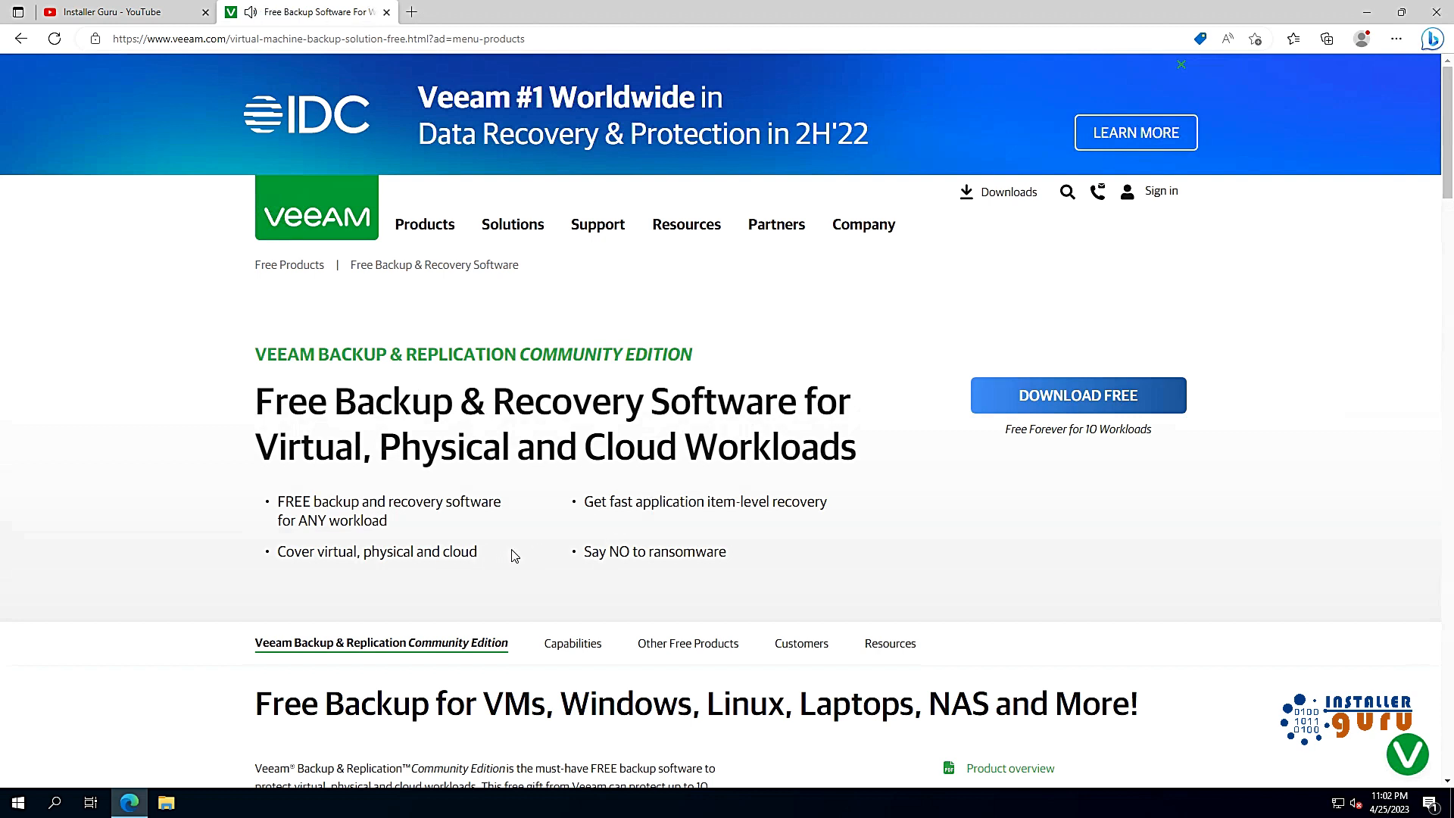
{"action": "left_click_drag", "start_coordinate": [1007, 431], "coordinate": [1159, 443]}
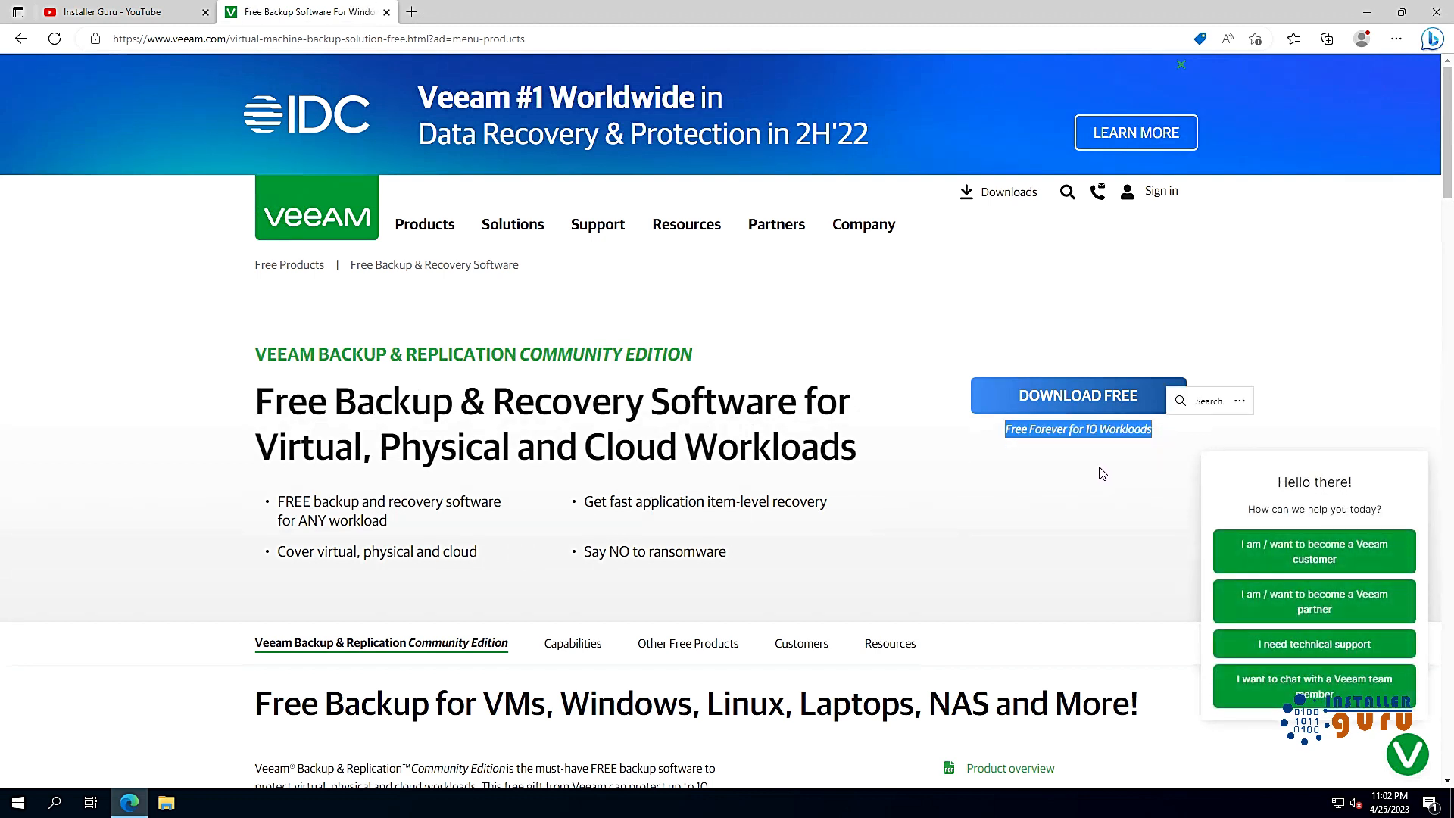
{"action": "left_click", "coordinate": [1066, 466]}
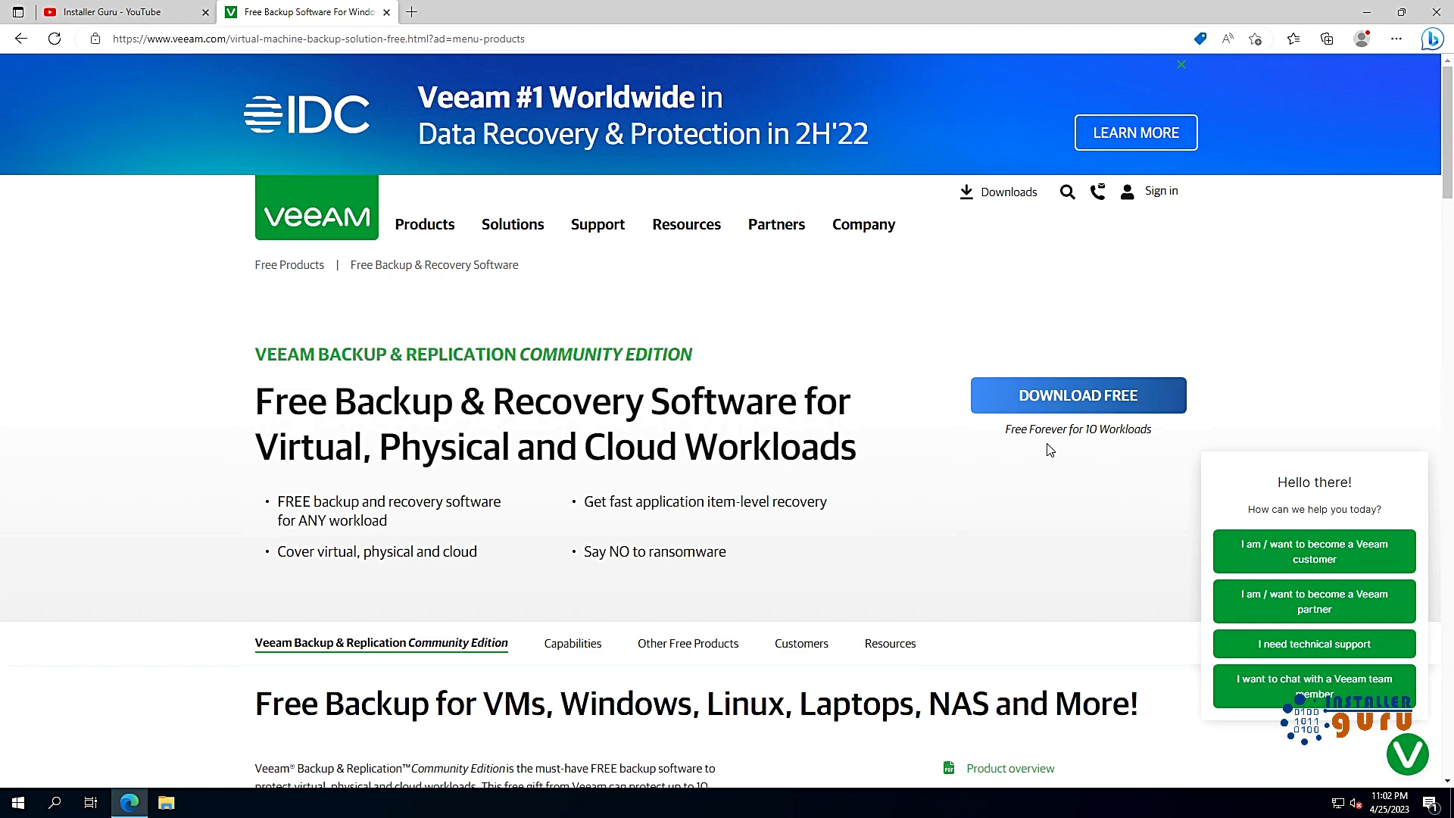
Step: Open the free download form, check the State (Rajasthan) and Country (India) lists, then close it
{"action": "left_click", "coordinate": [1067, 403]}
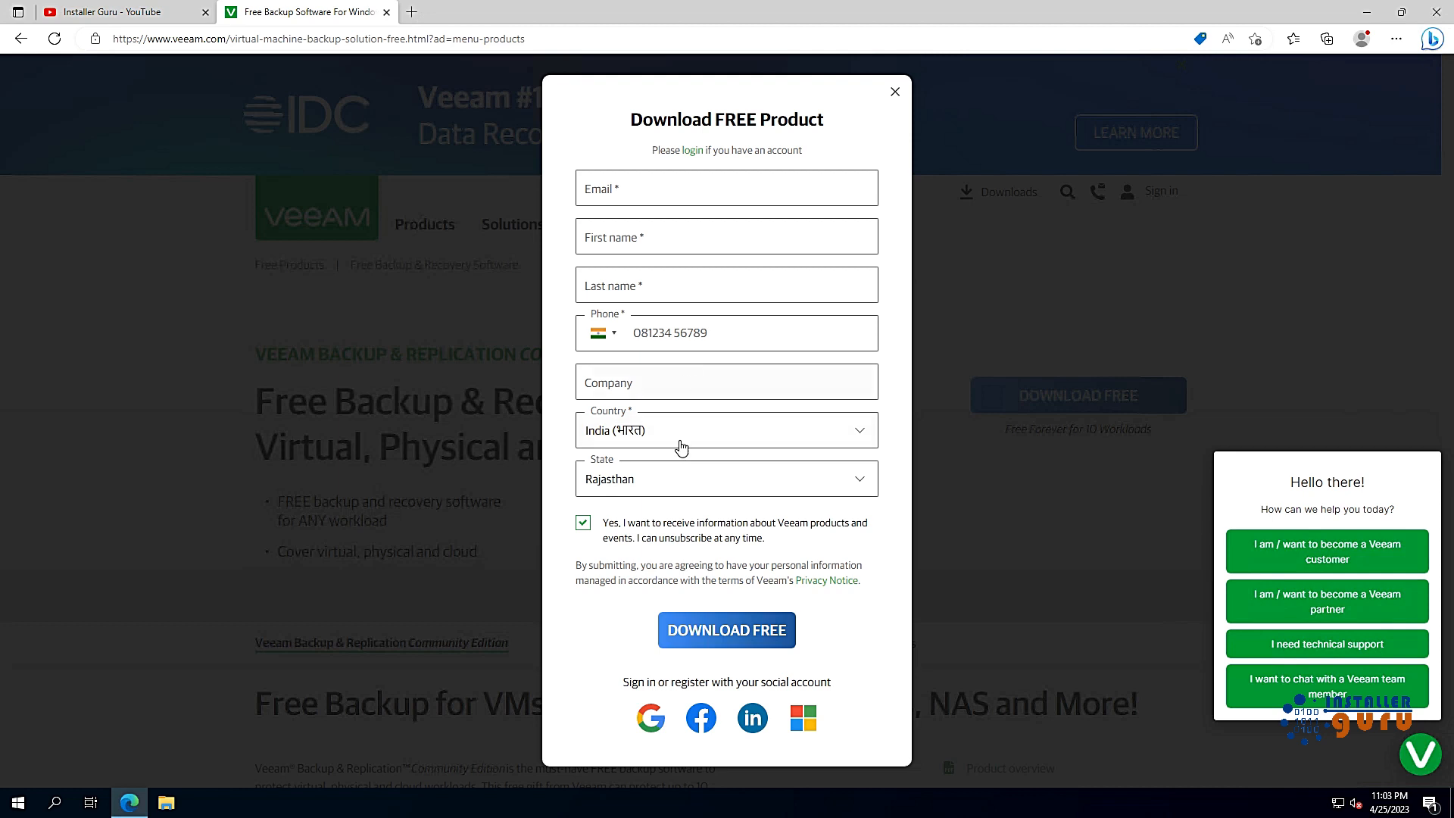
{"action": "left_click", "coordinate": [676, 491]}
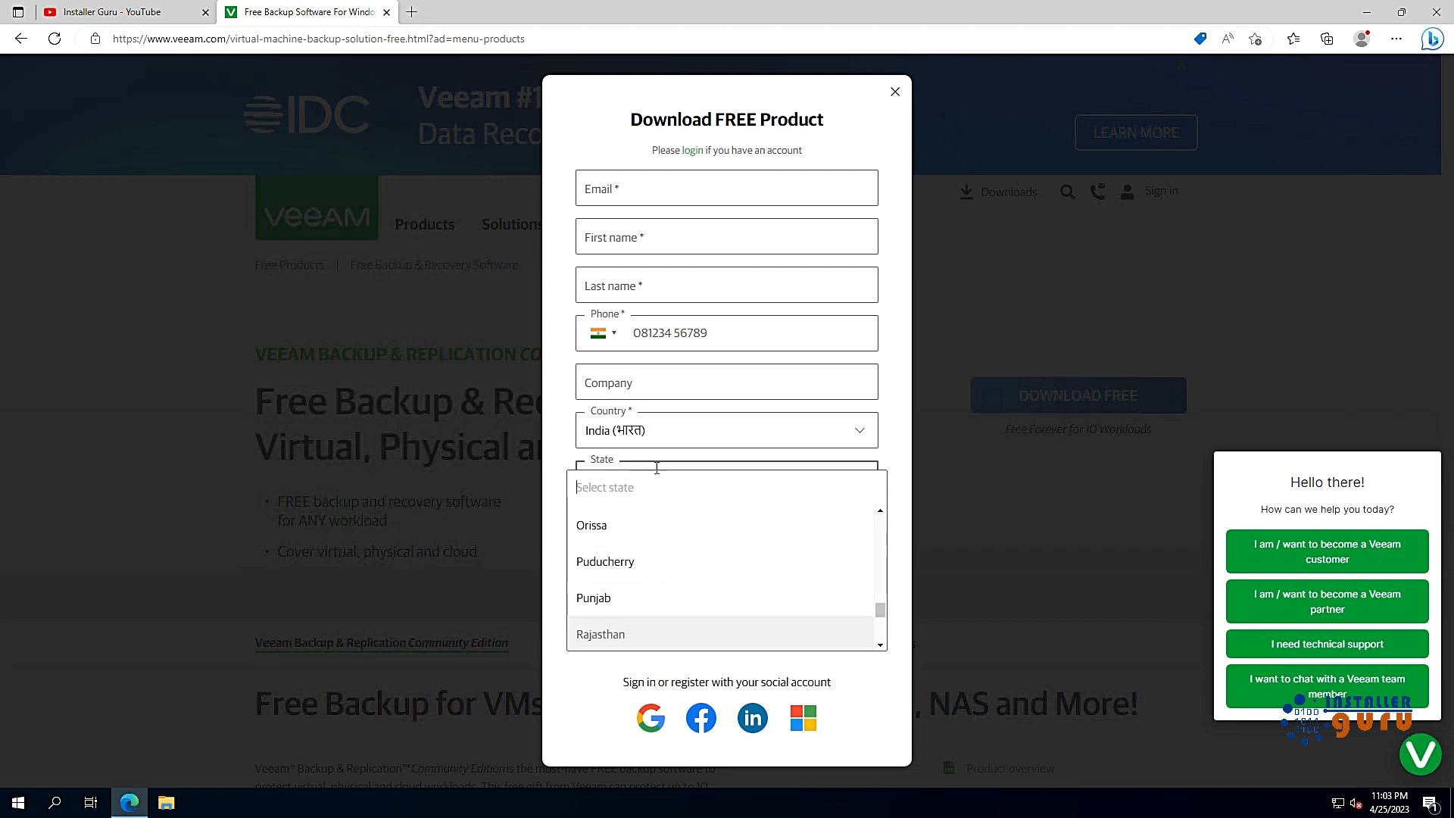
{"action": "left_click", "coordinate": [854, 152]}
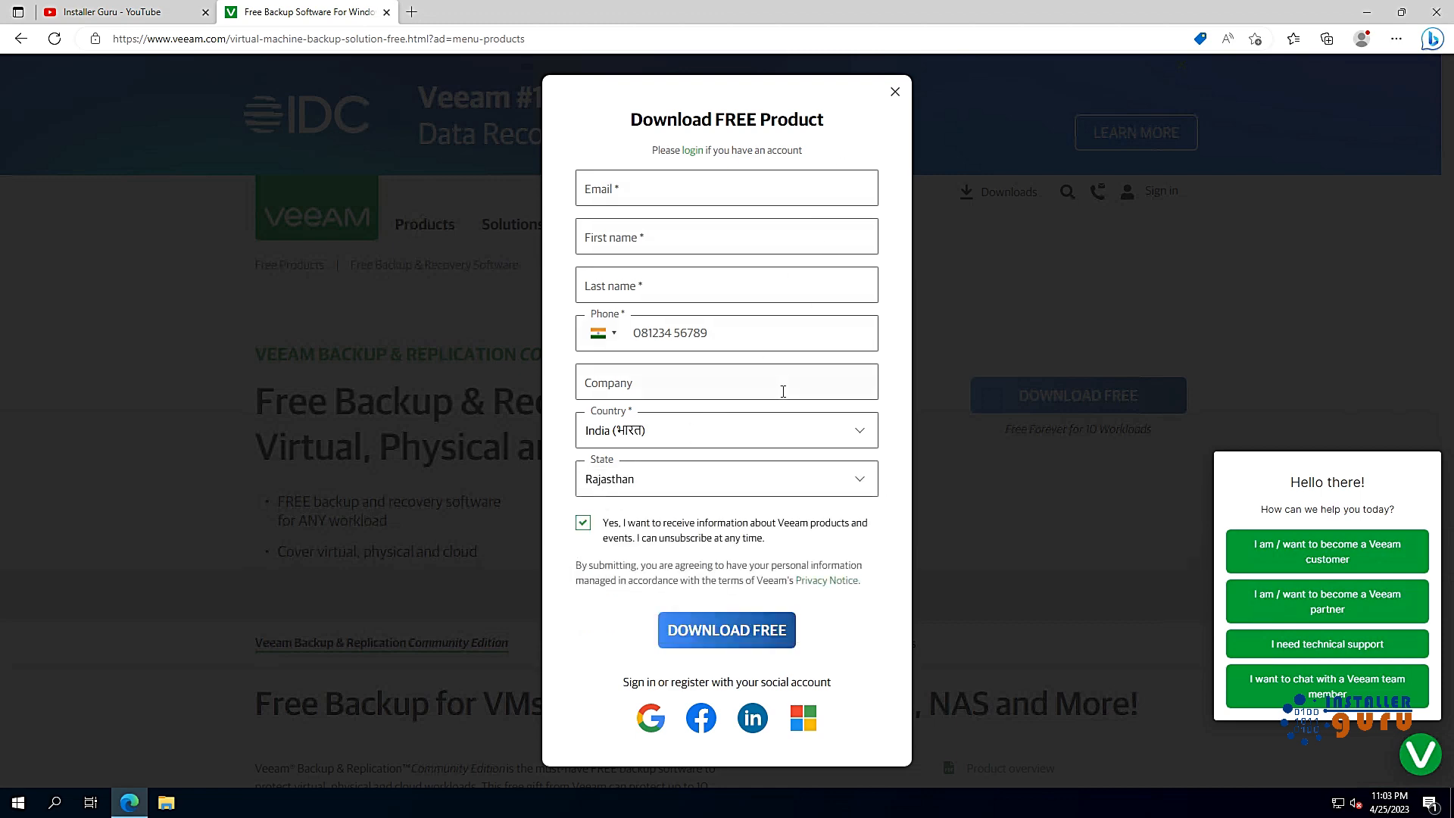
{"action": "left_click", "coordinate": [761, 439]}
{"action": "left_click", "coordinate": [890, 339]}
{"action": "left_click", "coordinate": [896, 92]}
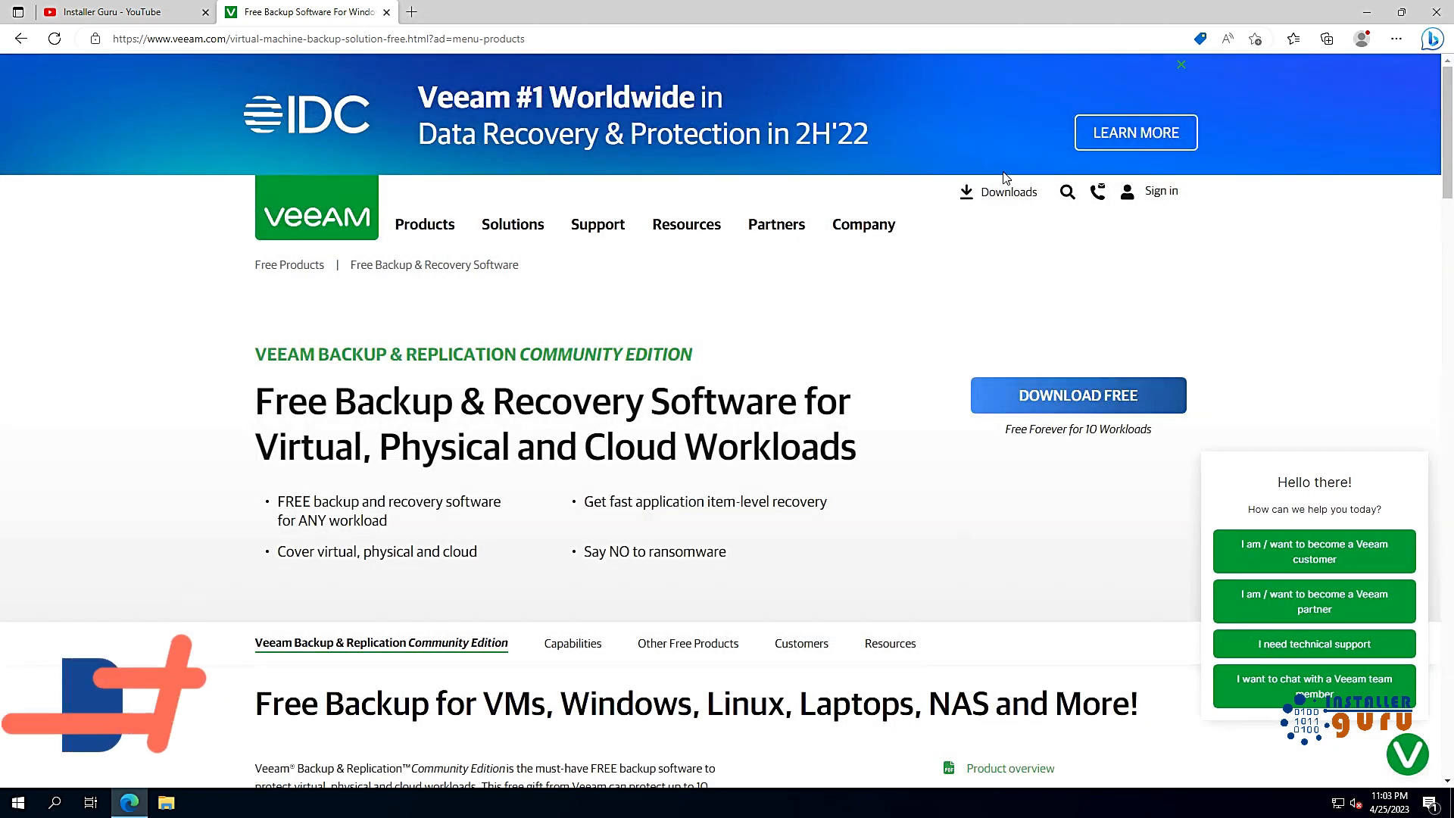
{"action": "left_click", "coordinate": [1368, 13]}
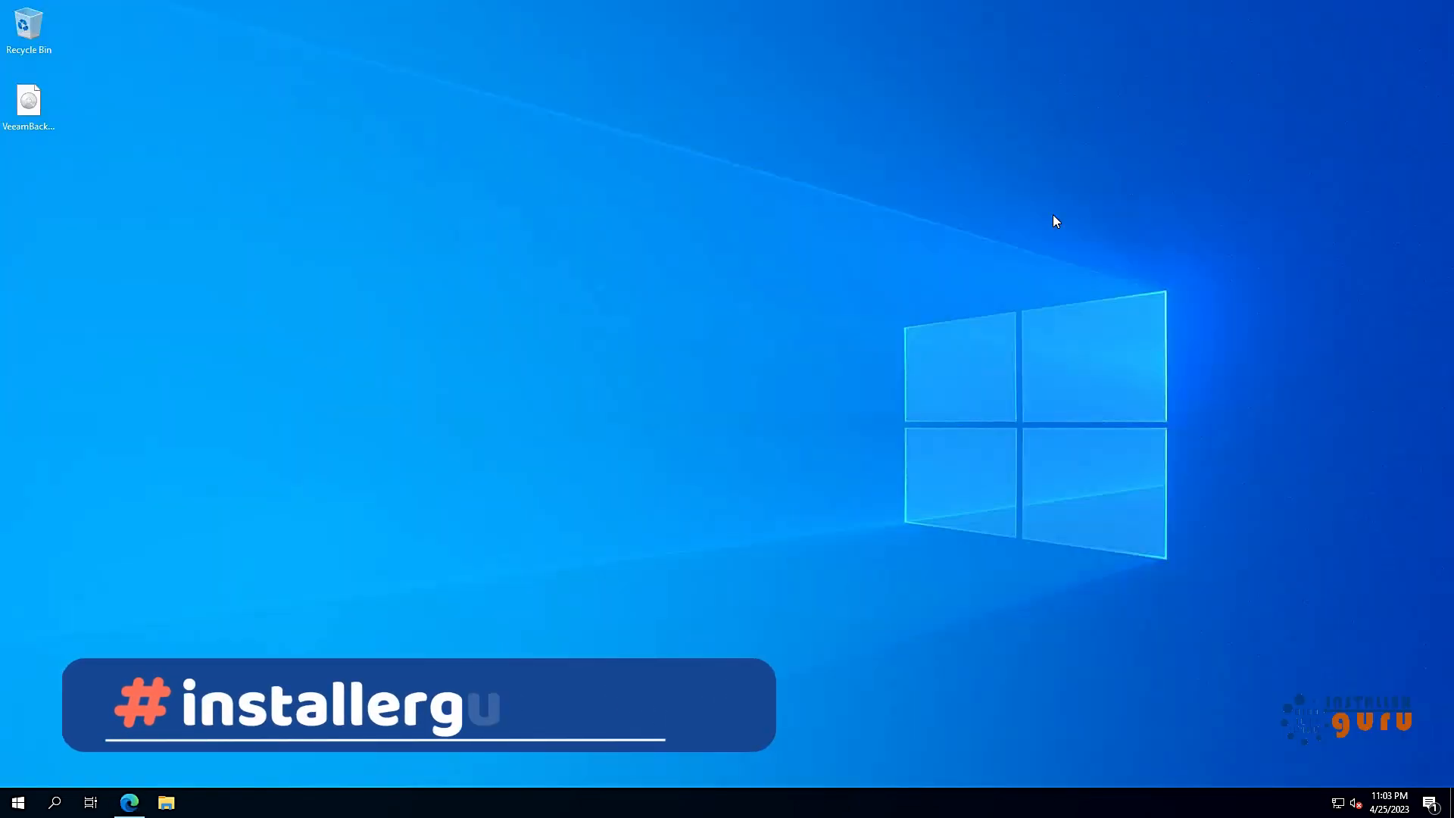
{"action": "left_click", "coordinate": [35, 130]}
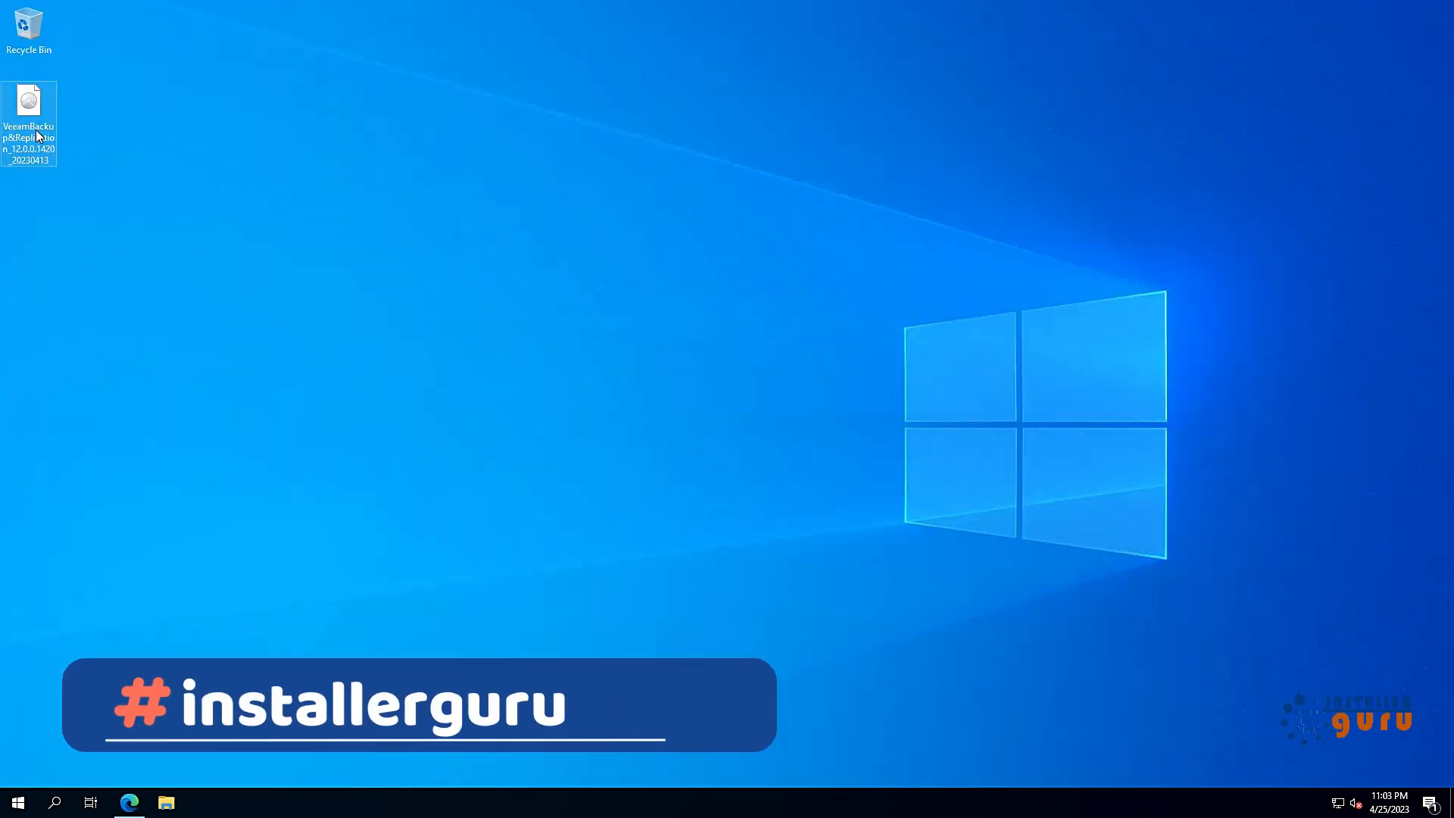
{"action": "right_click", "coordinate": [35, 129]}
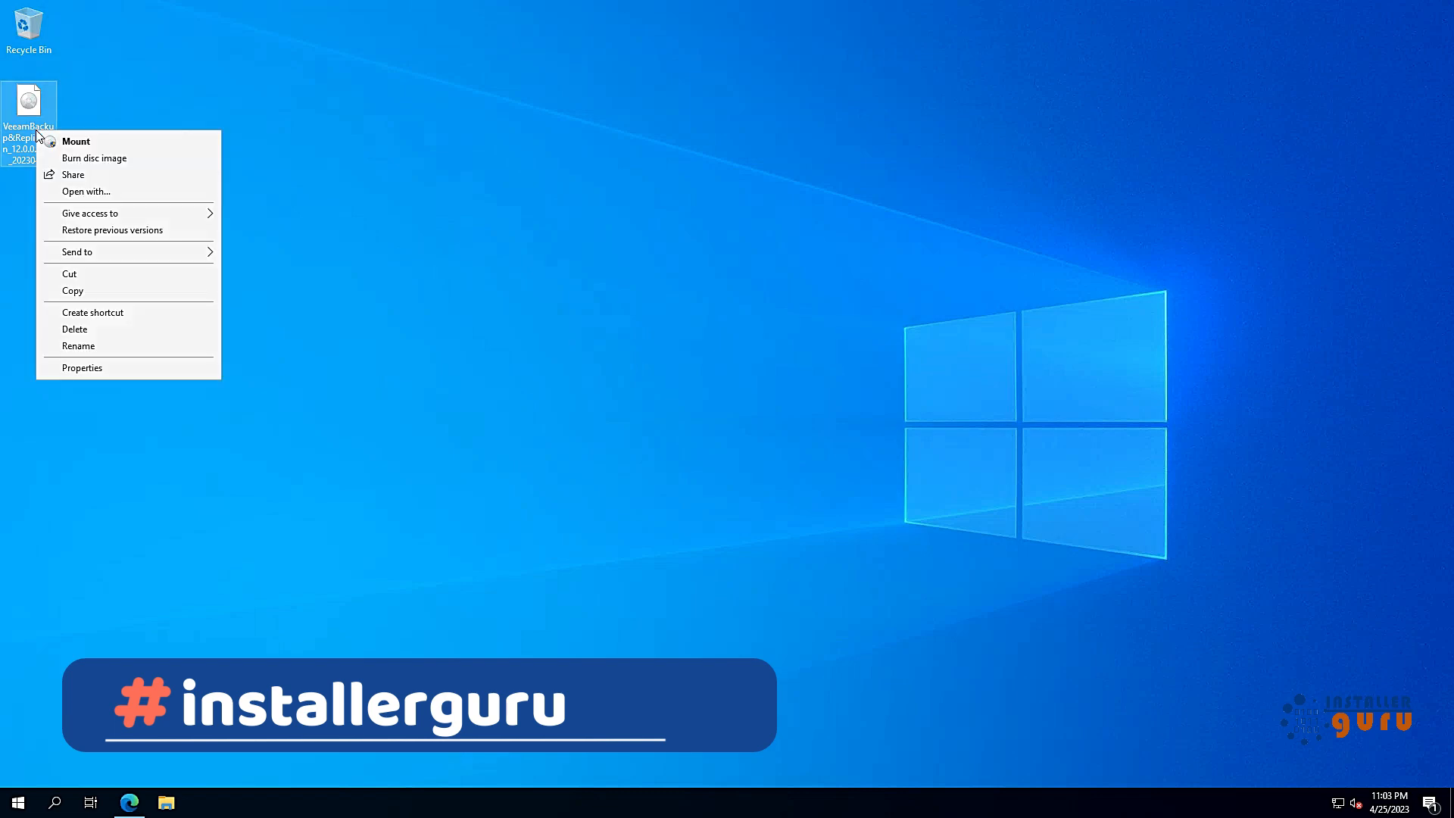
{"action": "left_click", "coordinate": [88, 367]}
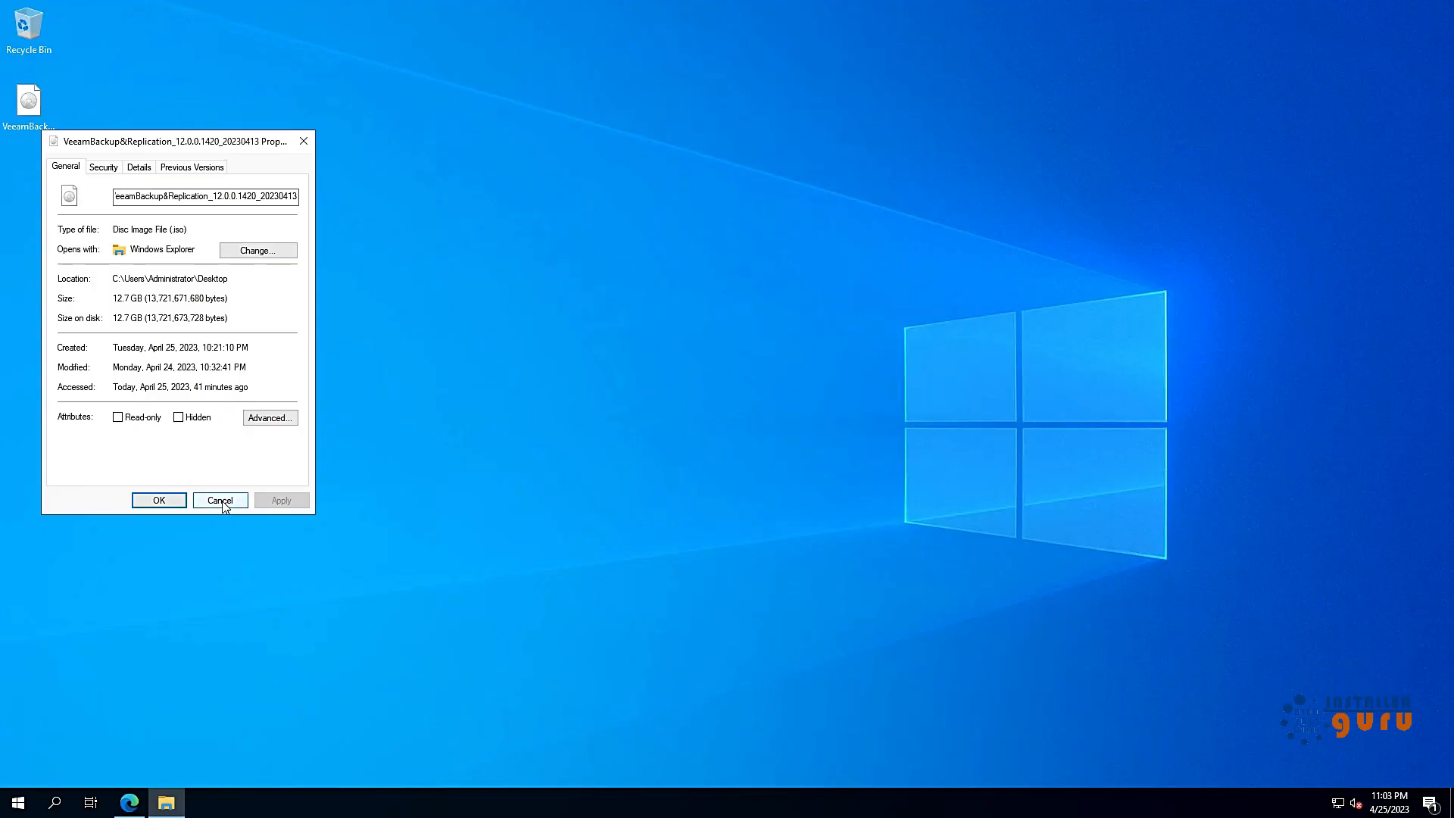
{"action": "left_click", "coordinate": [395, 700]}
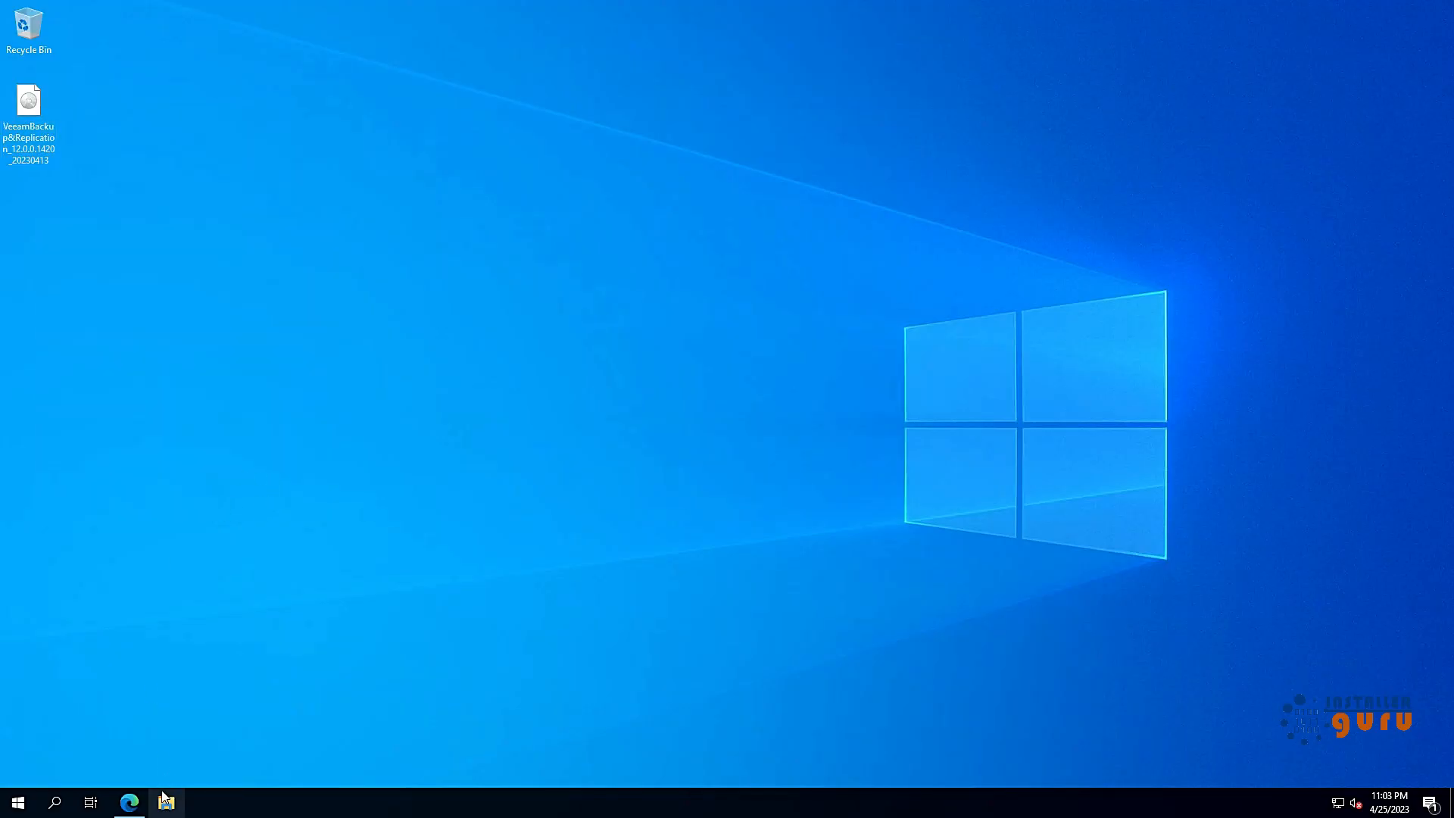
{"action": "left_click", "coordinate": [129, 802]}
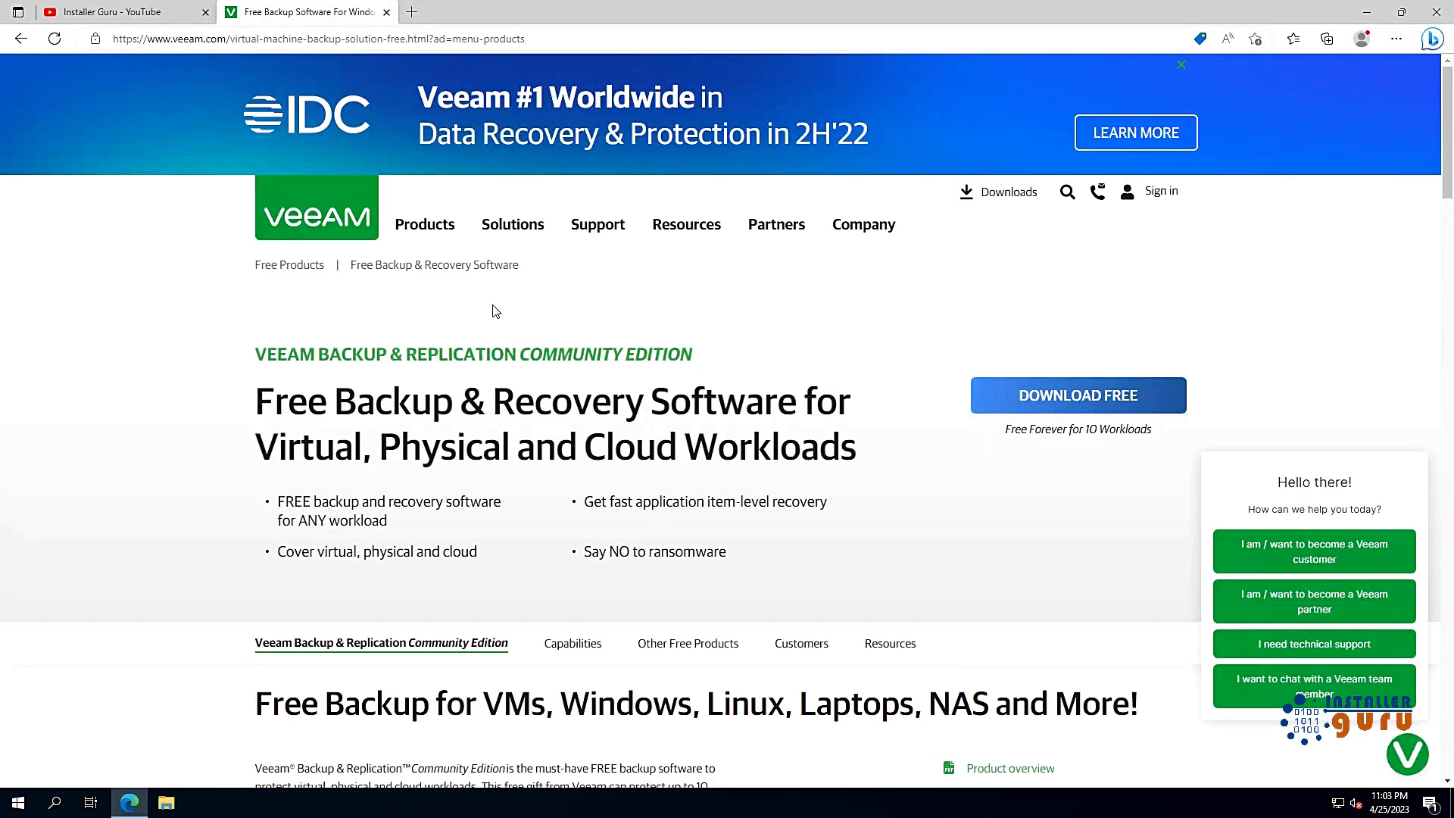
Step: Browse the Veeam products overview, then the All Free Tools page
{"action": "left_click", "coordinate": [426, 227]}
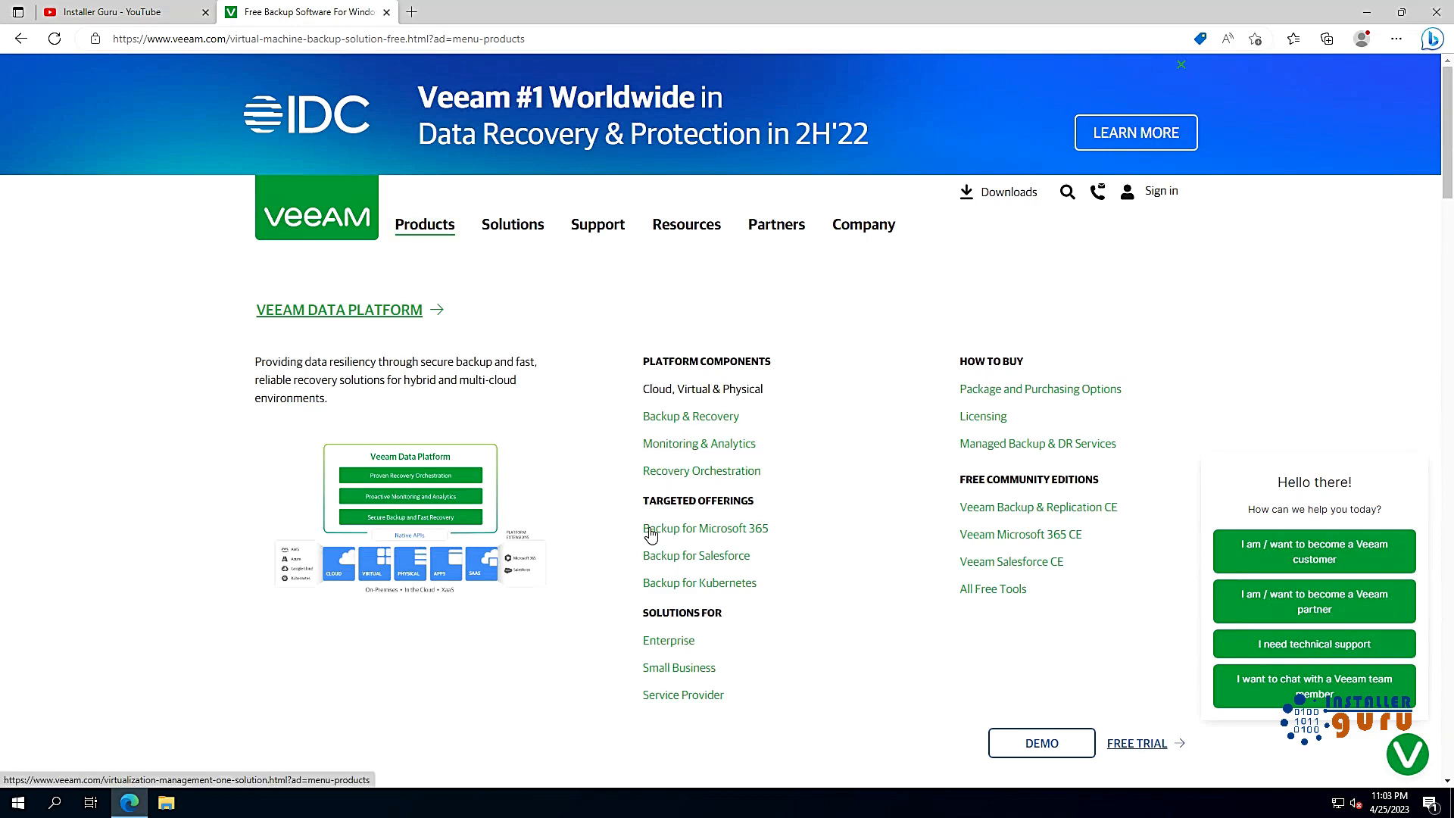
{"action": "scroll", "coordinate": [625, 568], "scroll_direction": "down", "scroll_amount": 5}
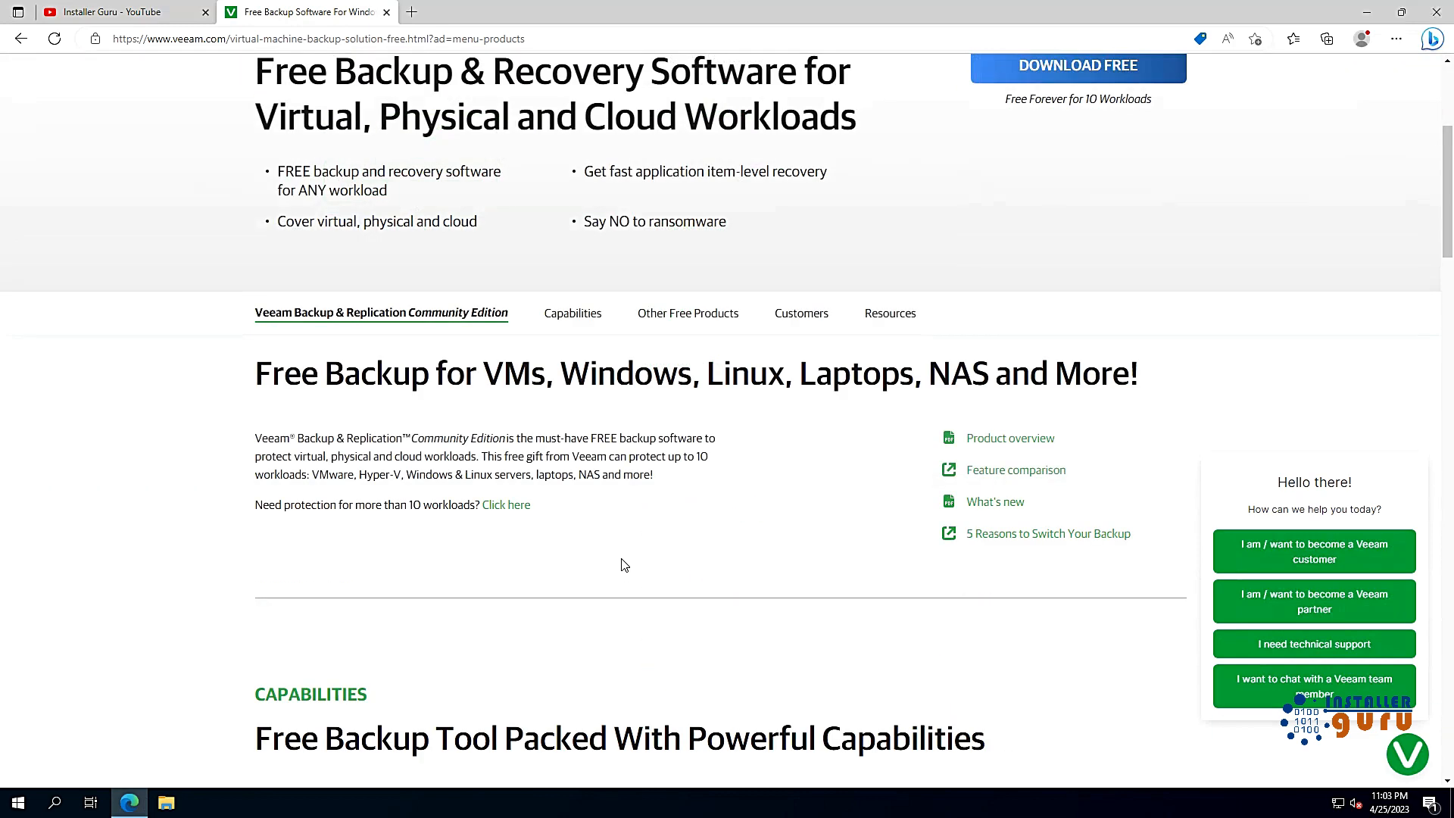
{"action": "scroll", "coordinate": [624, 565], "scroll_direction": "up", "scroll_amount": 3}
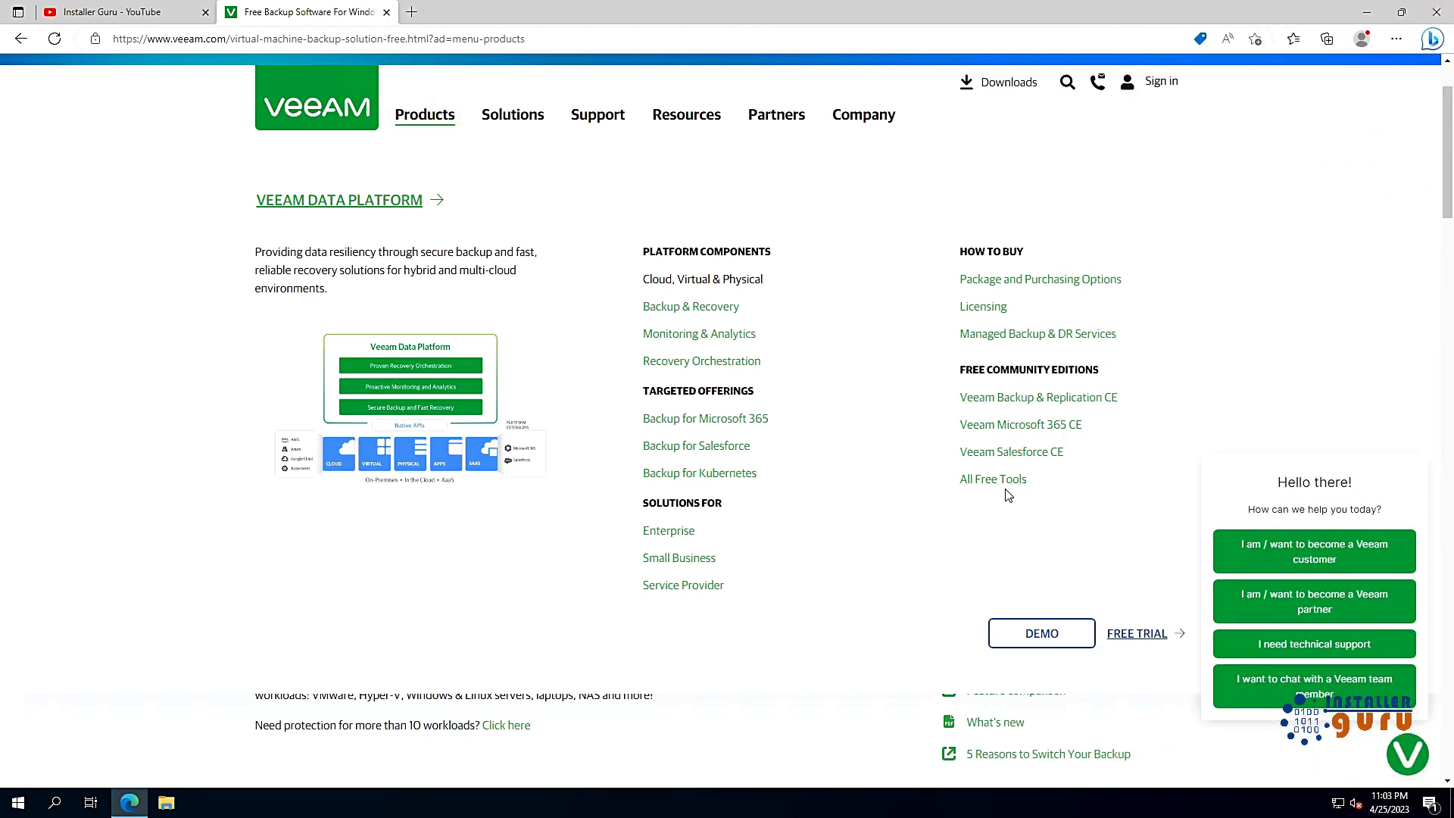
{"action": "left_click", "coordinate": [1006, 485]}
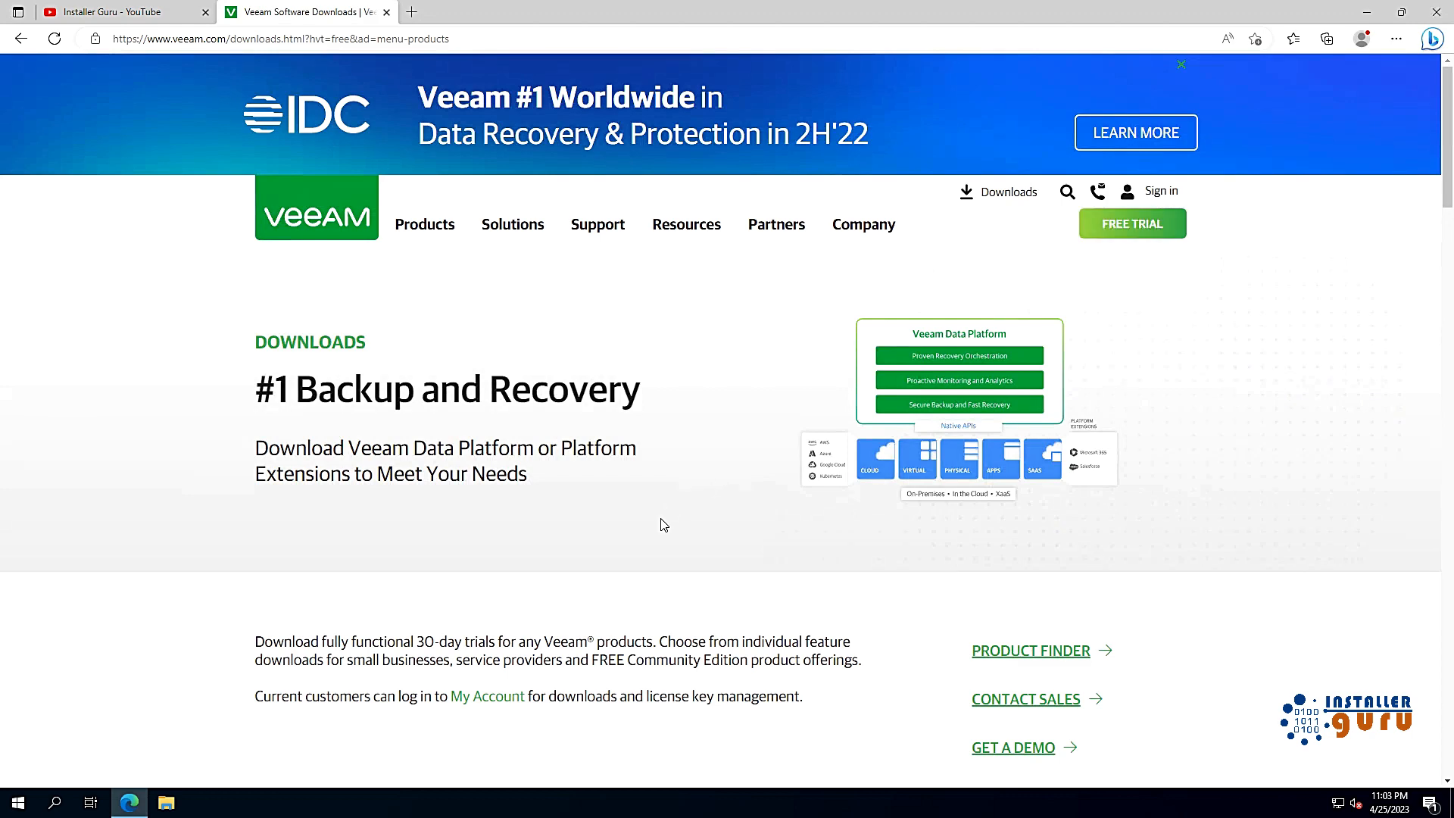
{"action": "scroll", "coordinate": [664, 525], "scroll_direction": "down", "scroll_amount": 8}
{"action": "scroll", "coordinate": [568, 590], "scroll_direction": "up", "scroll_amount": 4}
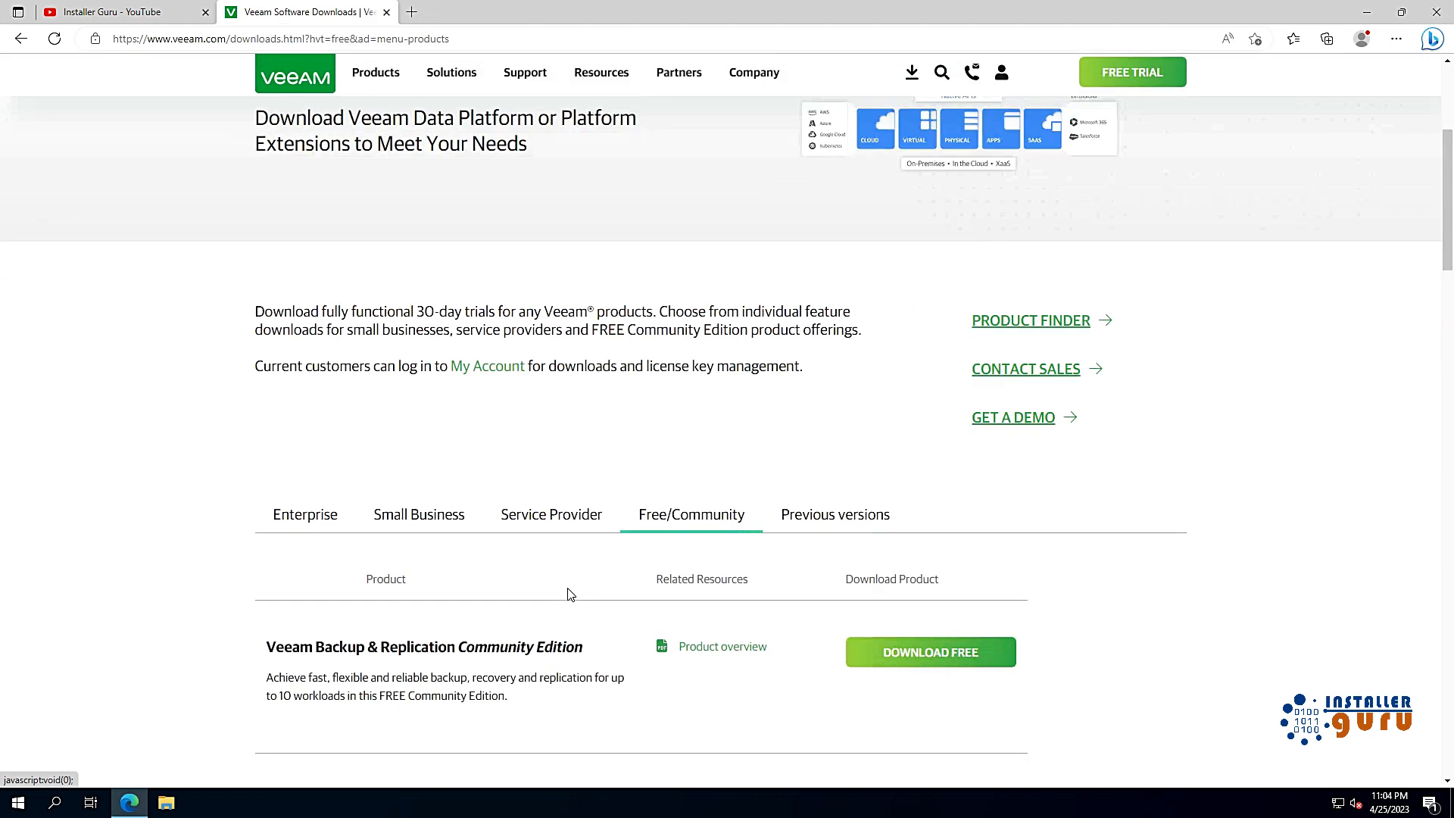
Step: Browse the Previous versions, Service Provider, Small Business and Enterprise downloads, then minimize Edge
{"action": "left_click", "coordinate": [831, 521]}
{"action": "left_click", "coordinate": [965, 606]}
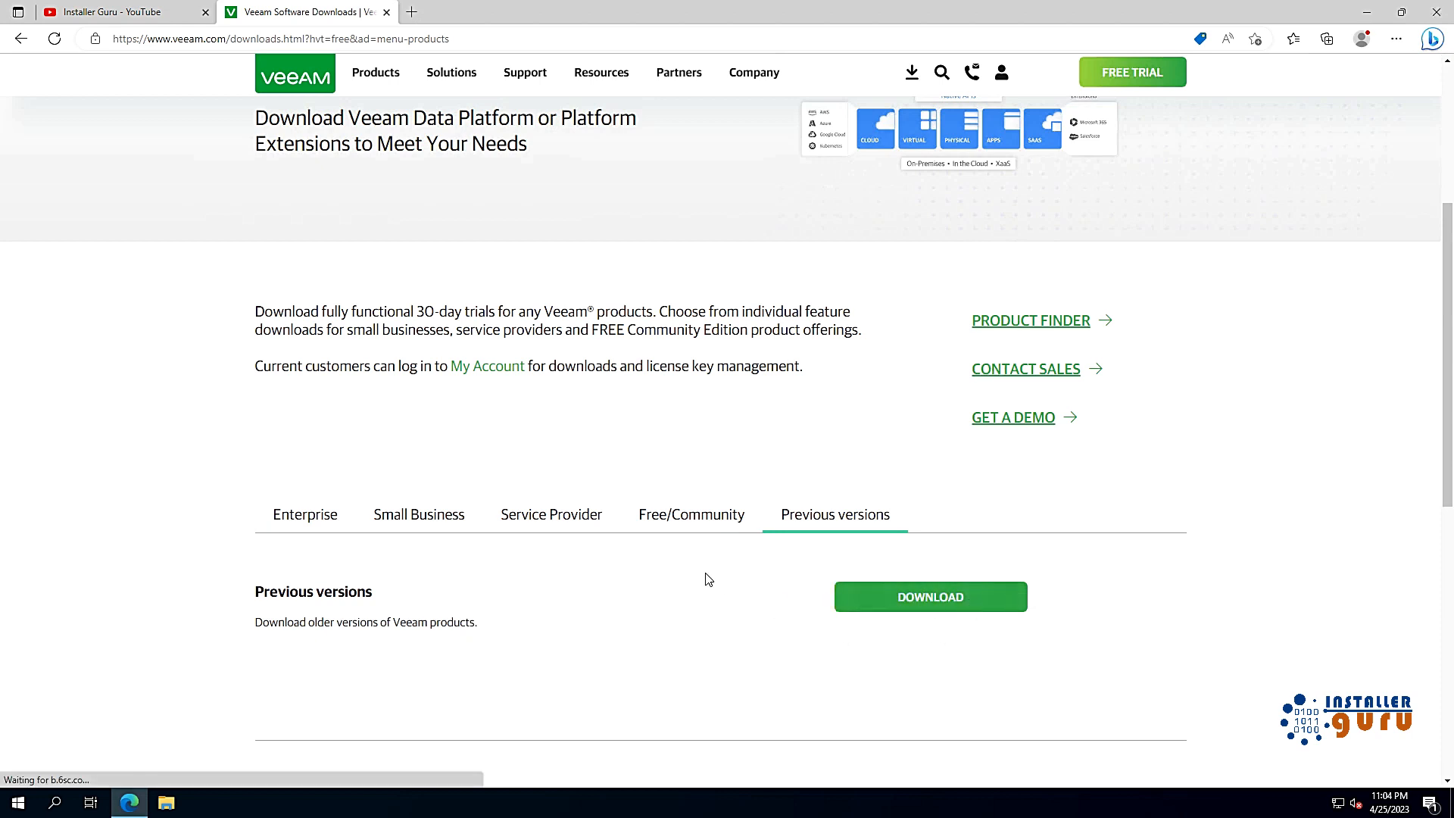
{"action": "left_click", "coordinate": [602, 521]}
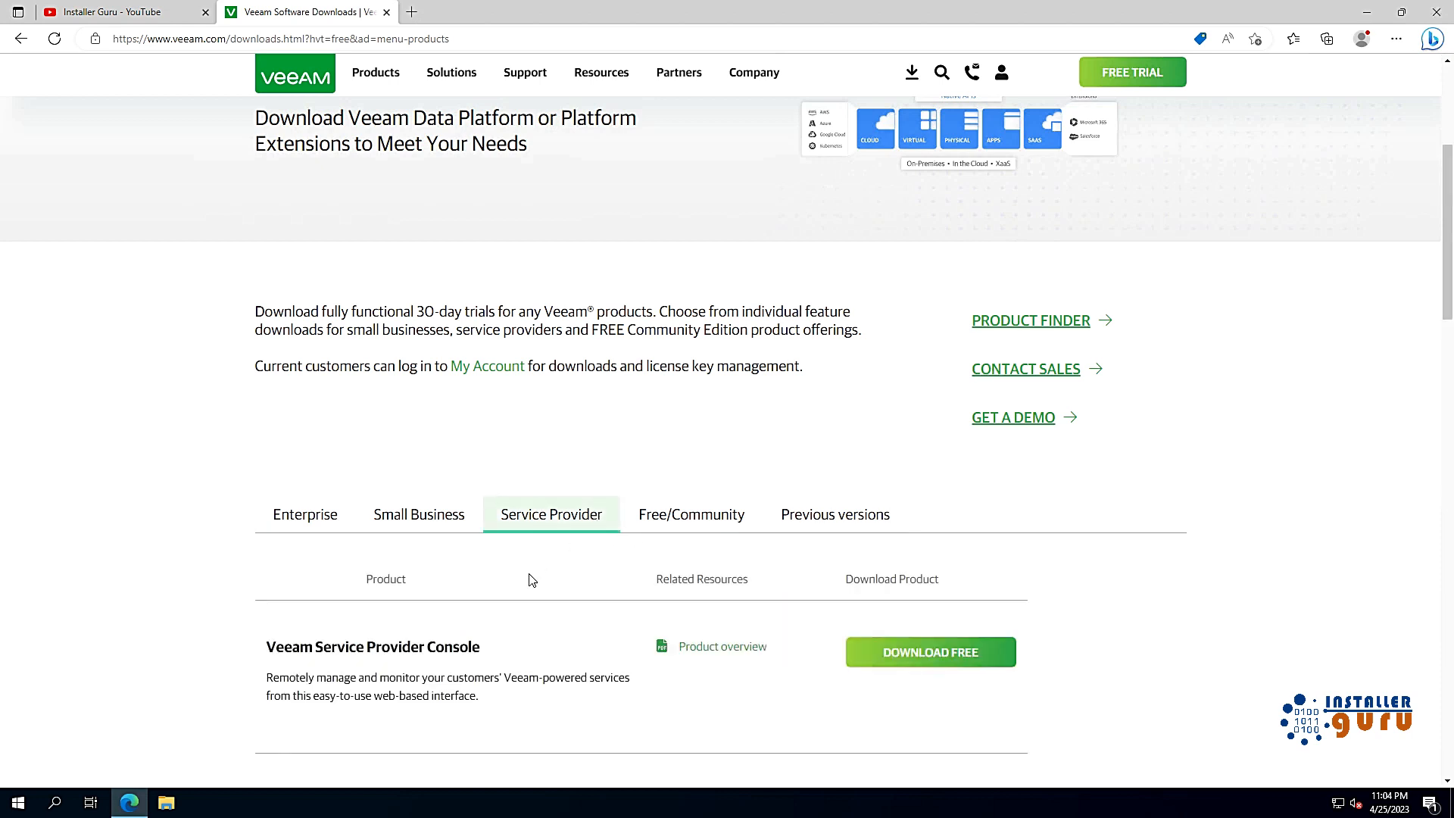
{"action": "left_click", "coordinate": [436, 526]}
{"action": "scroll", "coordinate": [550, 672], "scroll_direction": "down", "scroll_amount": 5}
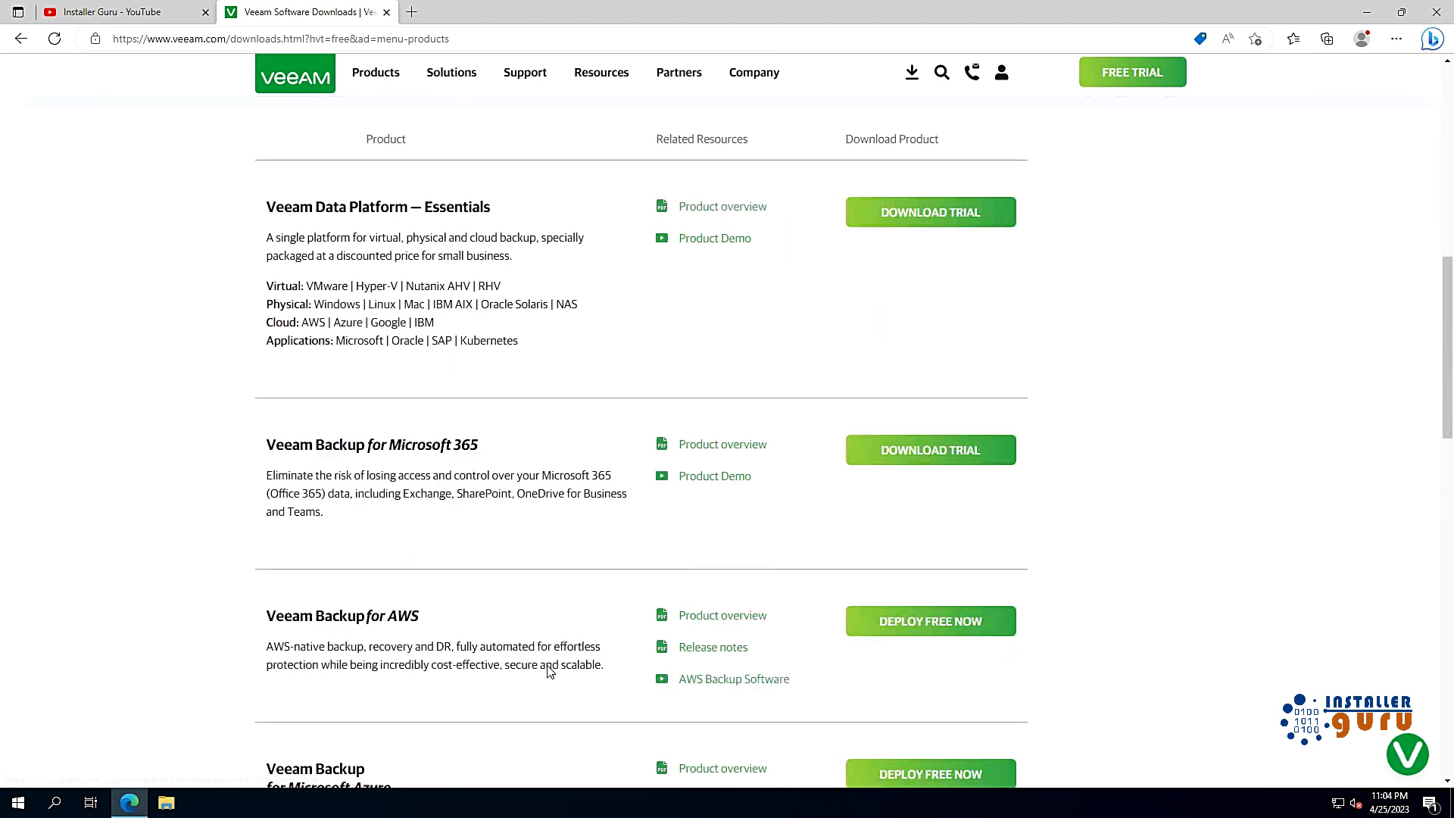
{"action": "scroll", "coordinate": [485, 621], "scroll_direction": "up", "scroll_amount": 6}
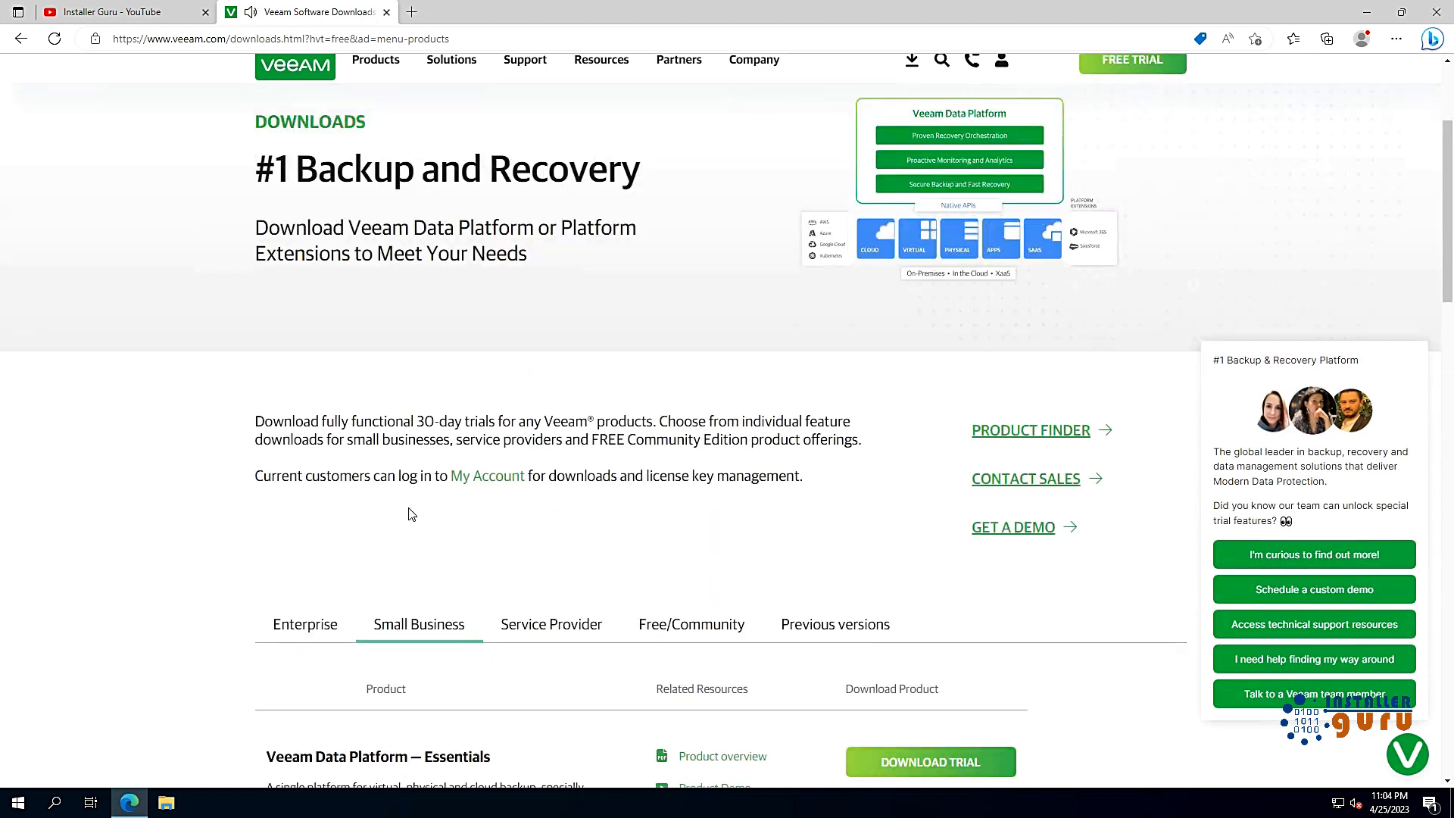
{"action": "left_click", "coordinate": [326, 623]}
{"action": "scroll", "coordinate": [472, 722], "scroll_direction": "down", "scroll_amount": 4}
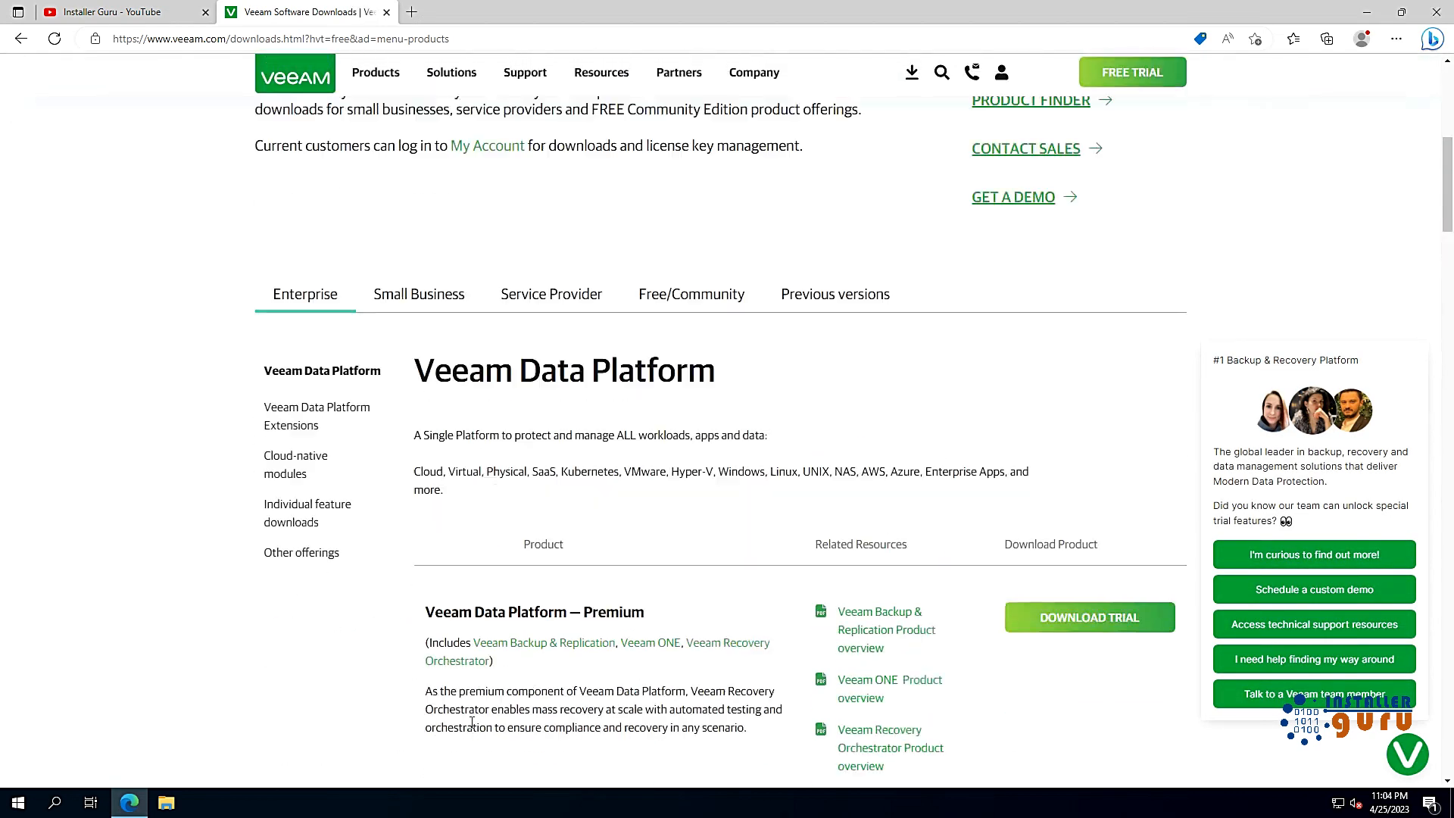
{"action": "scroll", "coordinate": [472, 722], "scroll_direction": "up", "scroll_amount": 7}
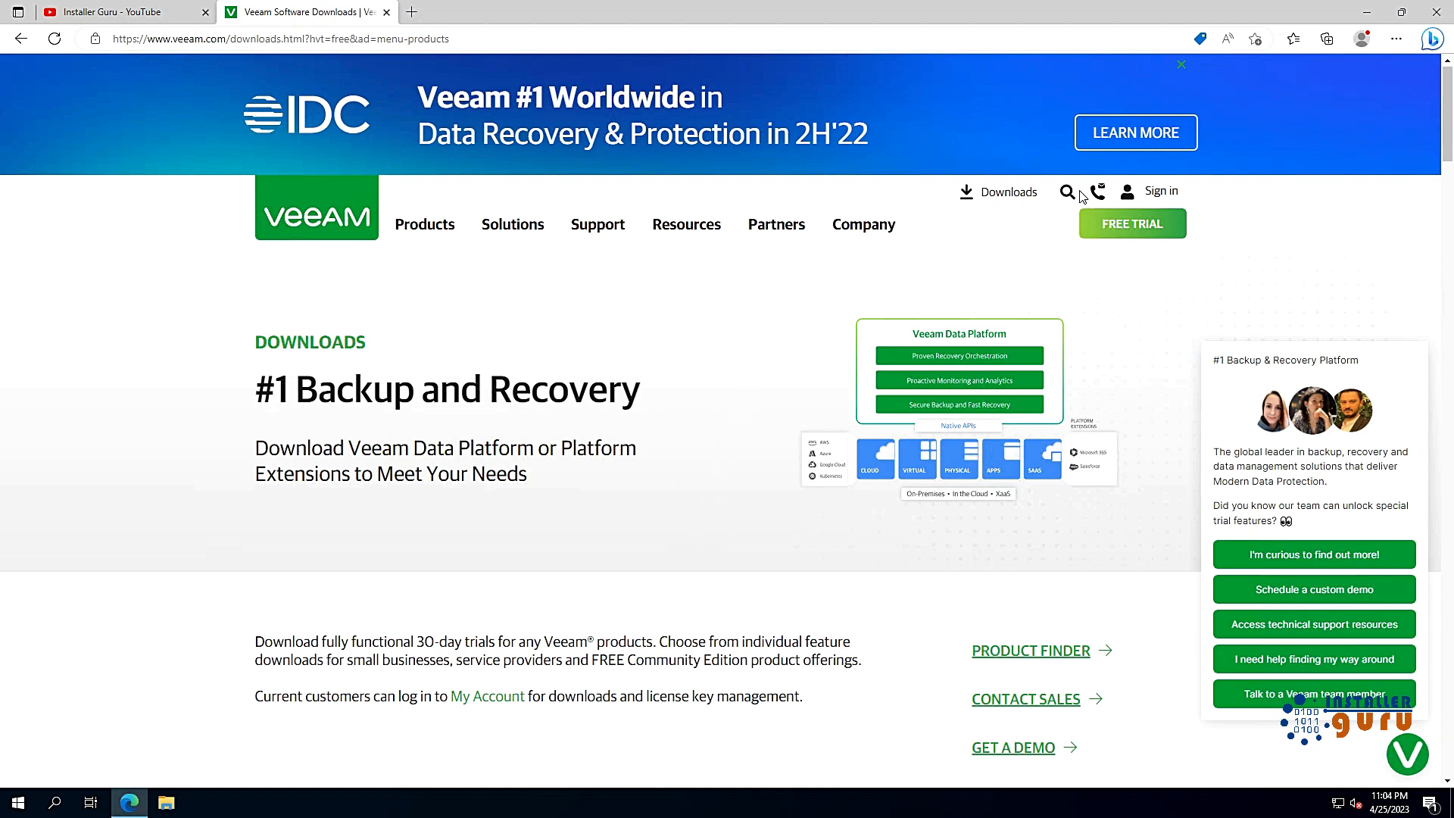
{"action": "left_click", "coordinate": [1366, 12]}
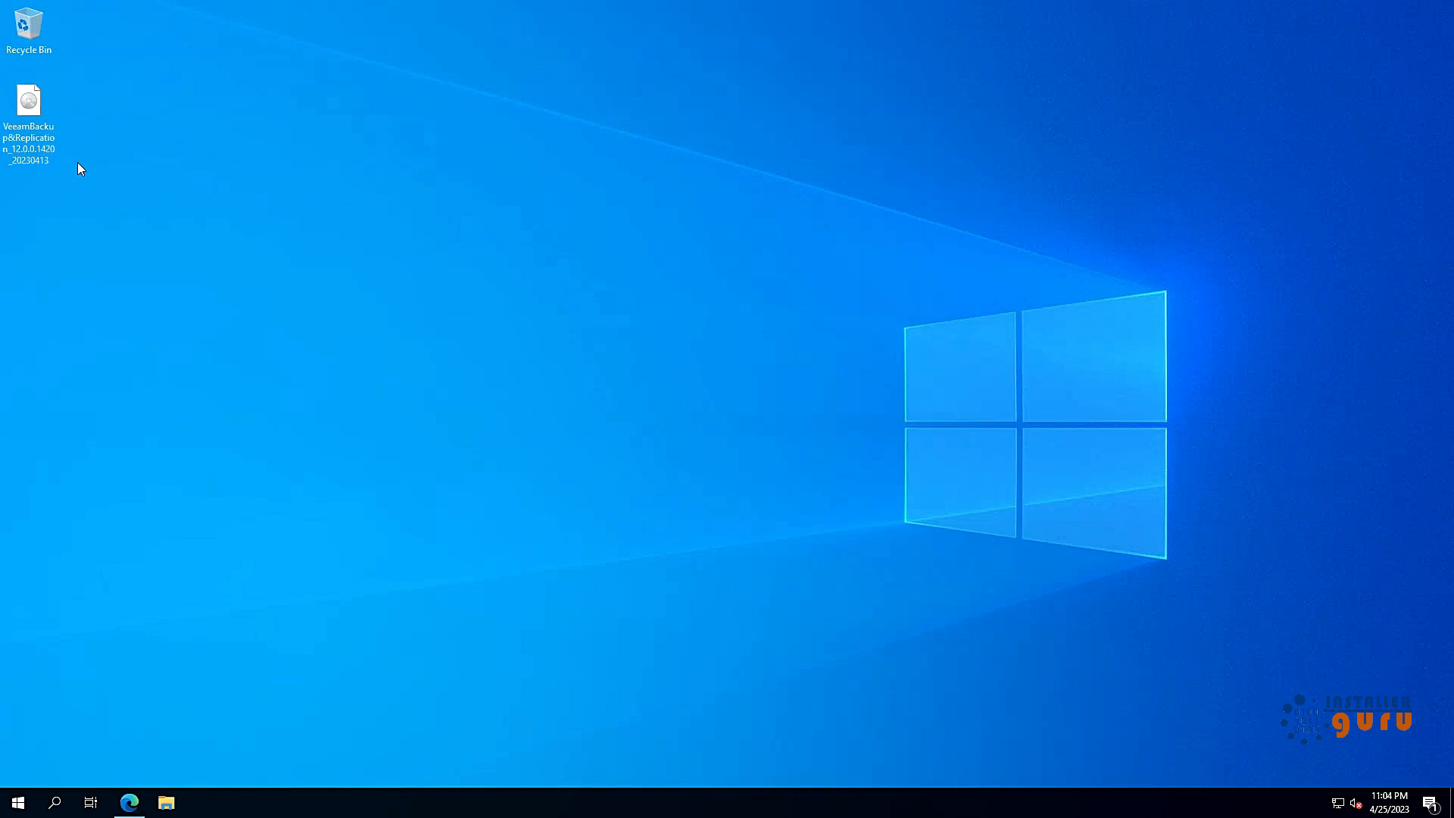
Step: Mount the Veeam disc image as a drive and go to This PC
{"action": "right_click", "coordinate": [43, 138]}
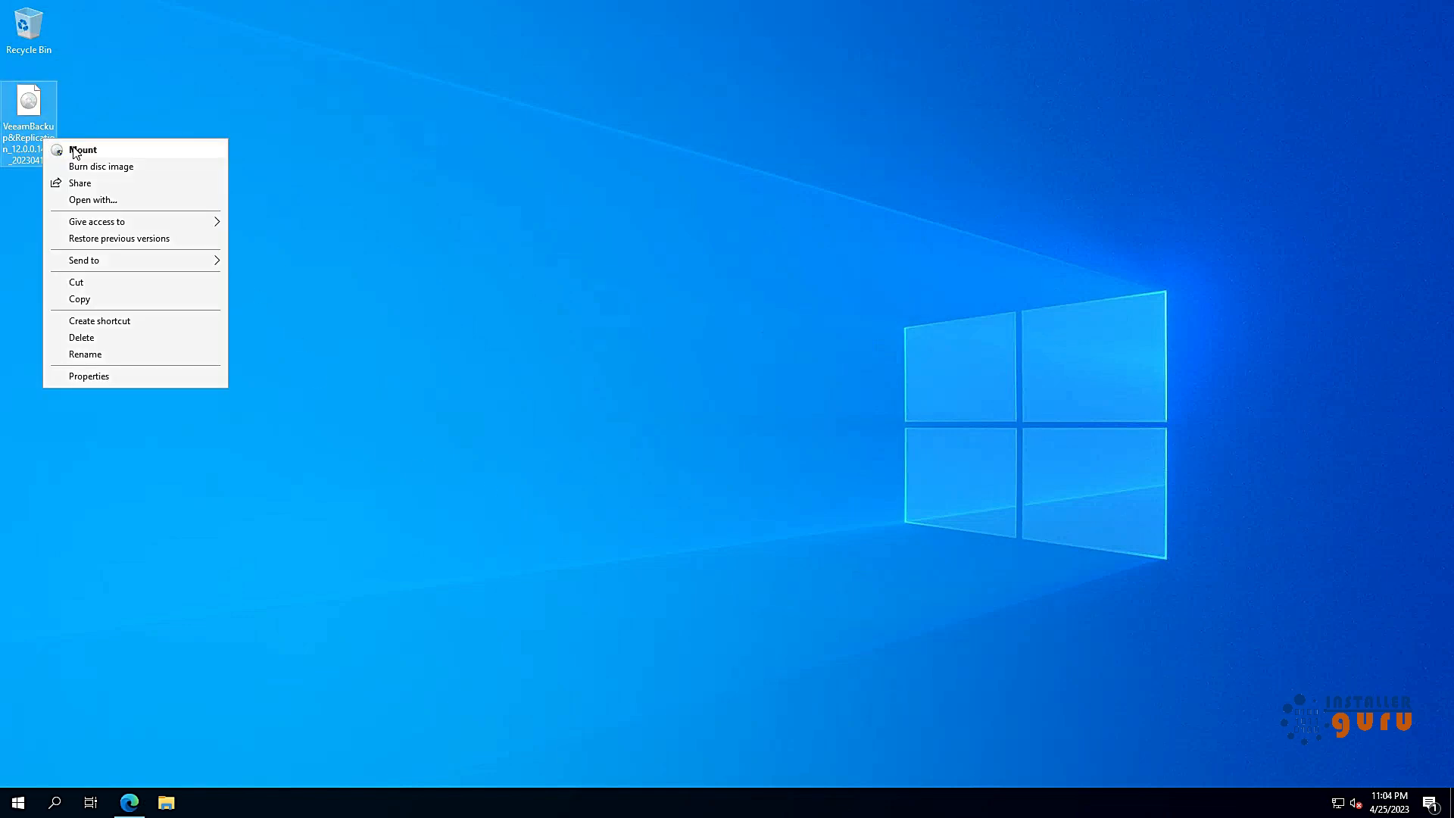
{"action": "left_click", "coordinate": [75, 151]}
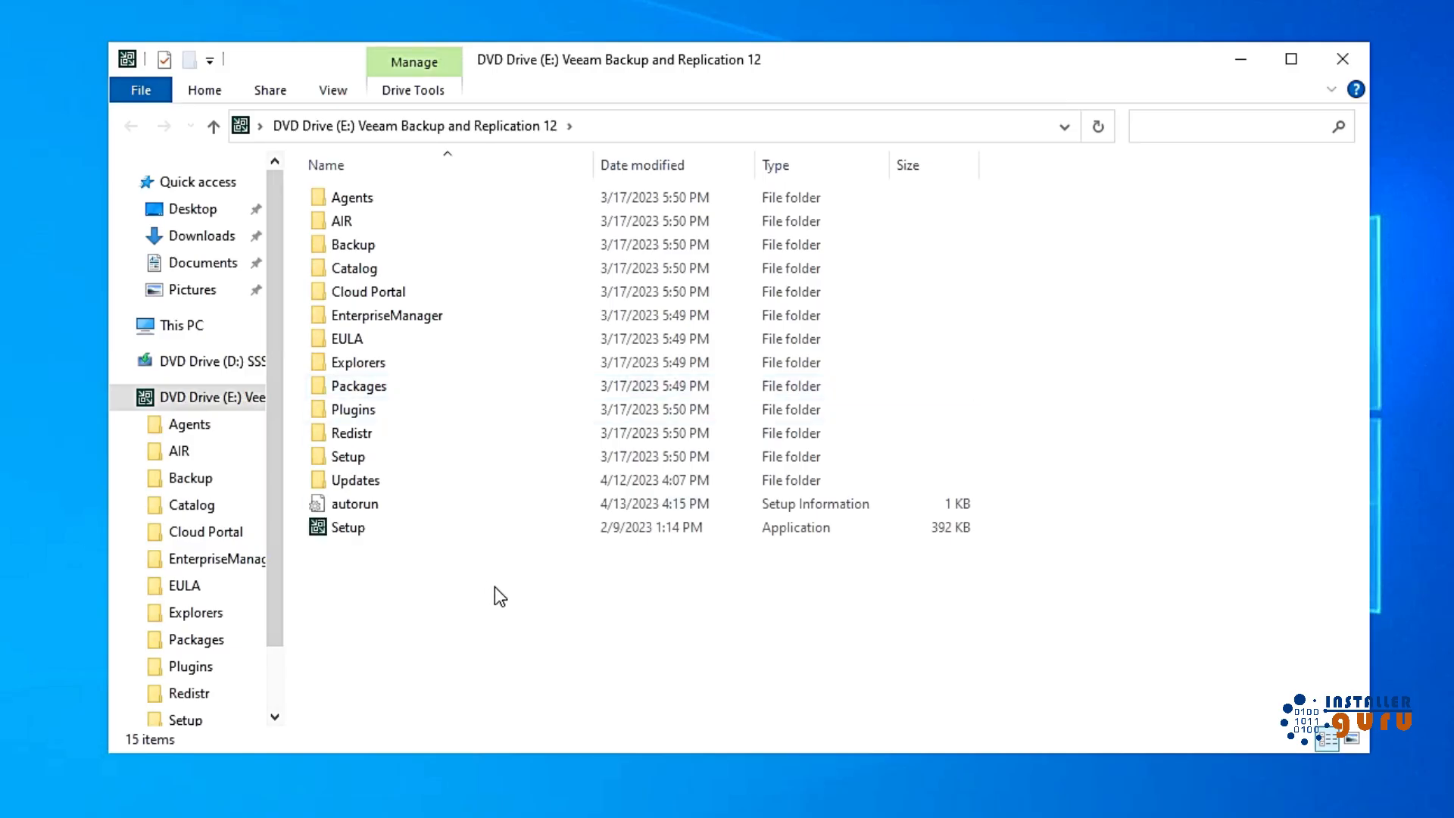
{"action": "left_click", "coordinate": [184, 327]}
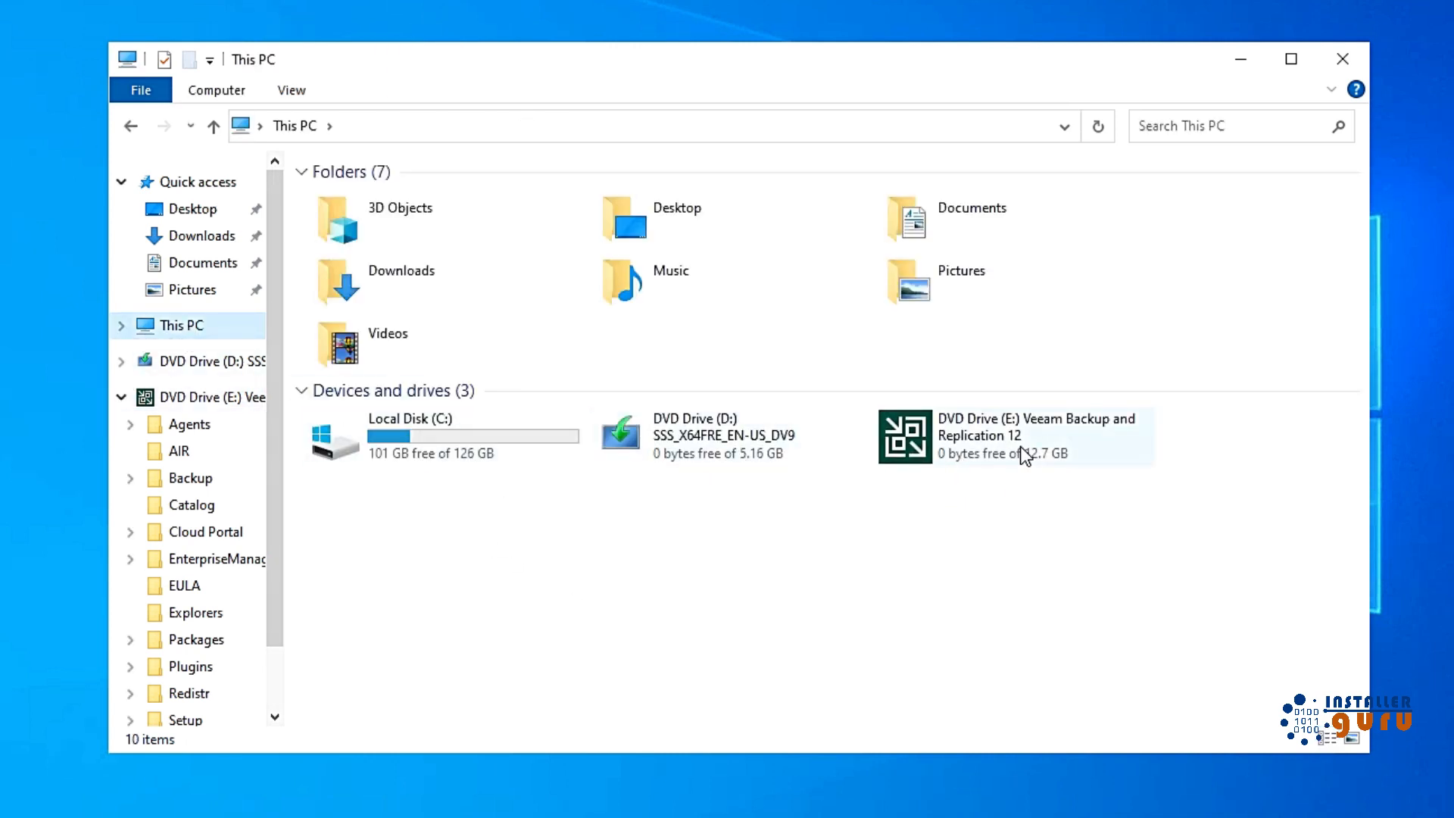
Step: Run the Veeam Backup and Replication setup from DVD Drive (E:)
{"action": "left_click", "coordinate": [1034, 455]}
{"action": "right_click", "coordinate": [1000, 449]}
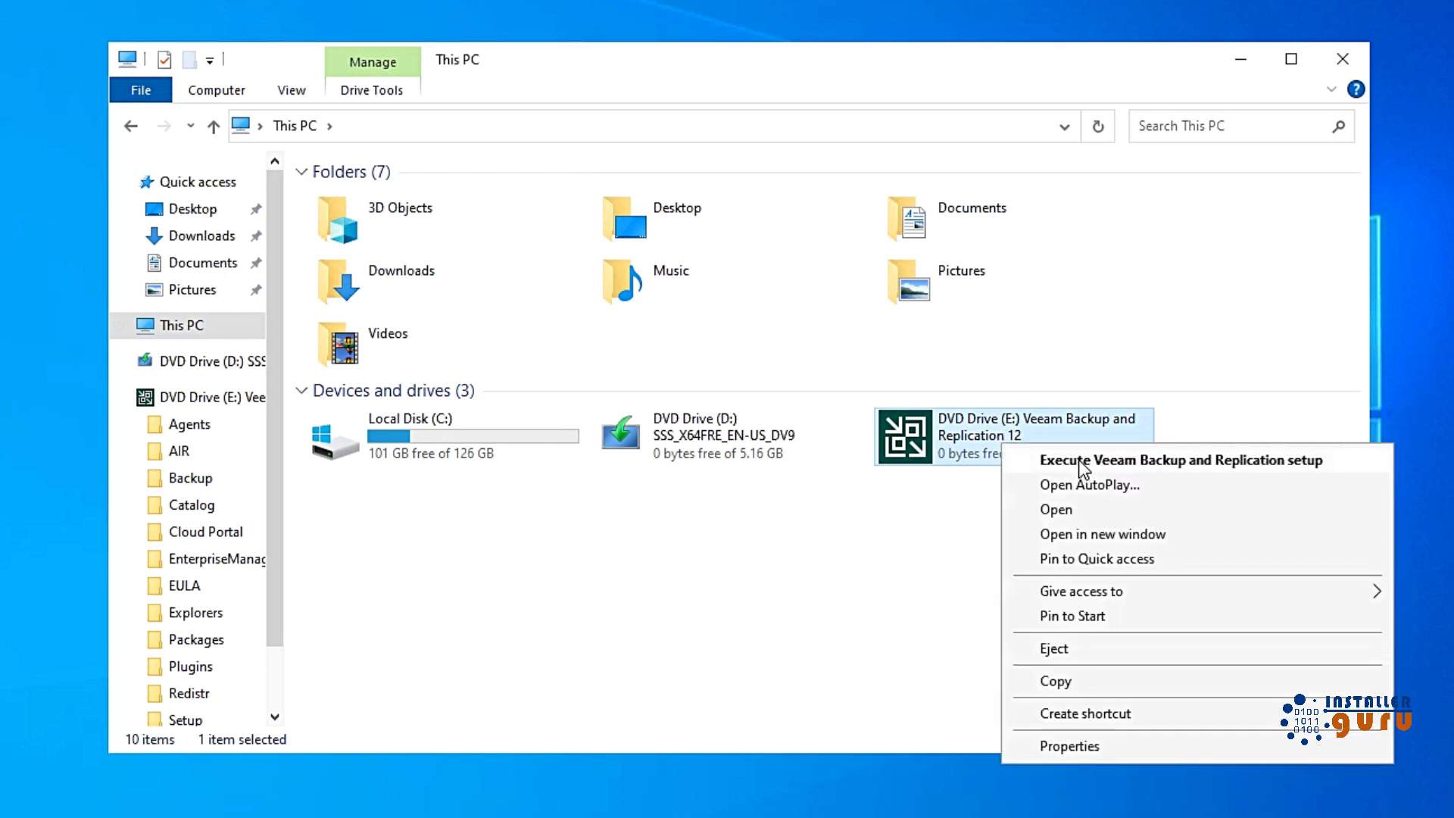
{"action": "left_click", "coordinate": [1078, 460]}
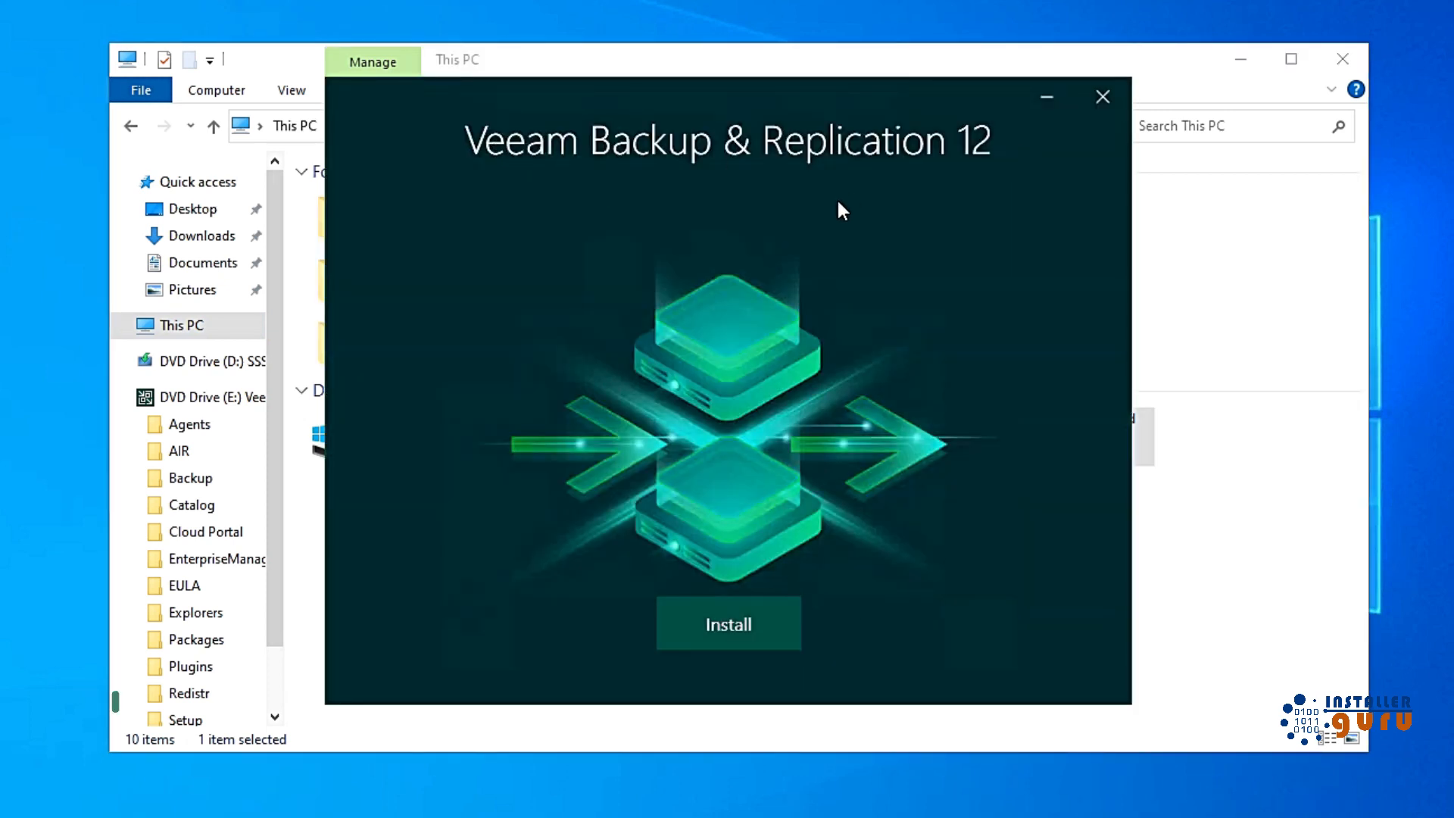
Step: Choose Install Veeam Backup & Replication and accept the license agreements
{"action": "left_click", "coordinate": [739, 636]}
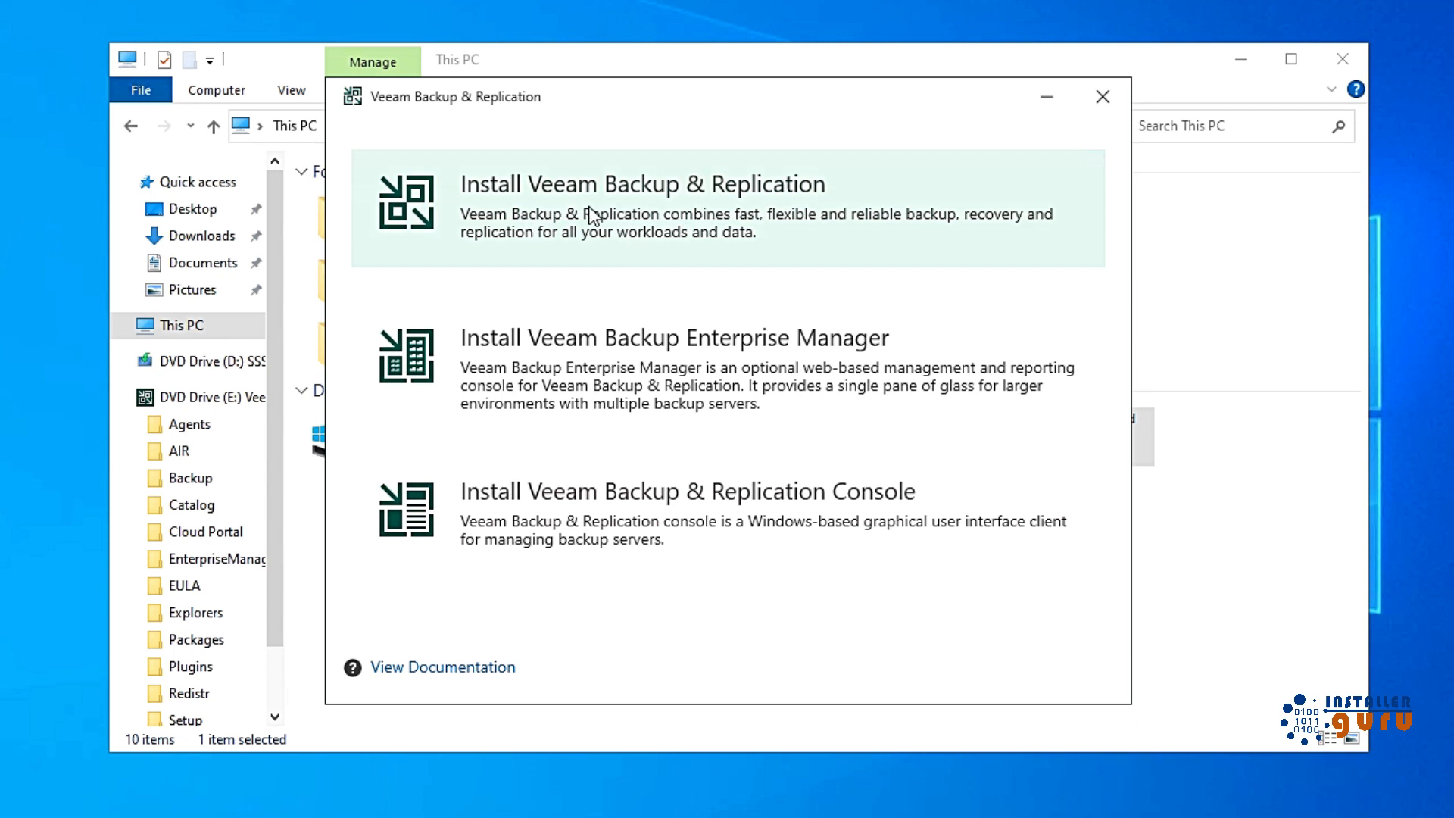
{"action": "left_click", "coordinate": [656, 217]}
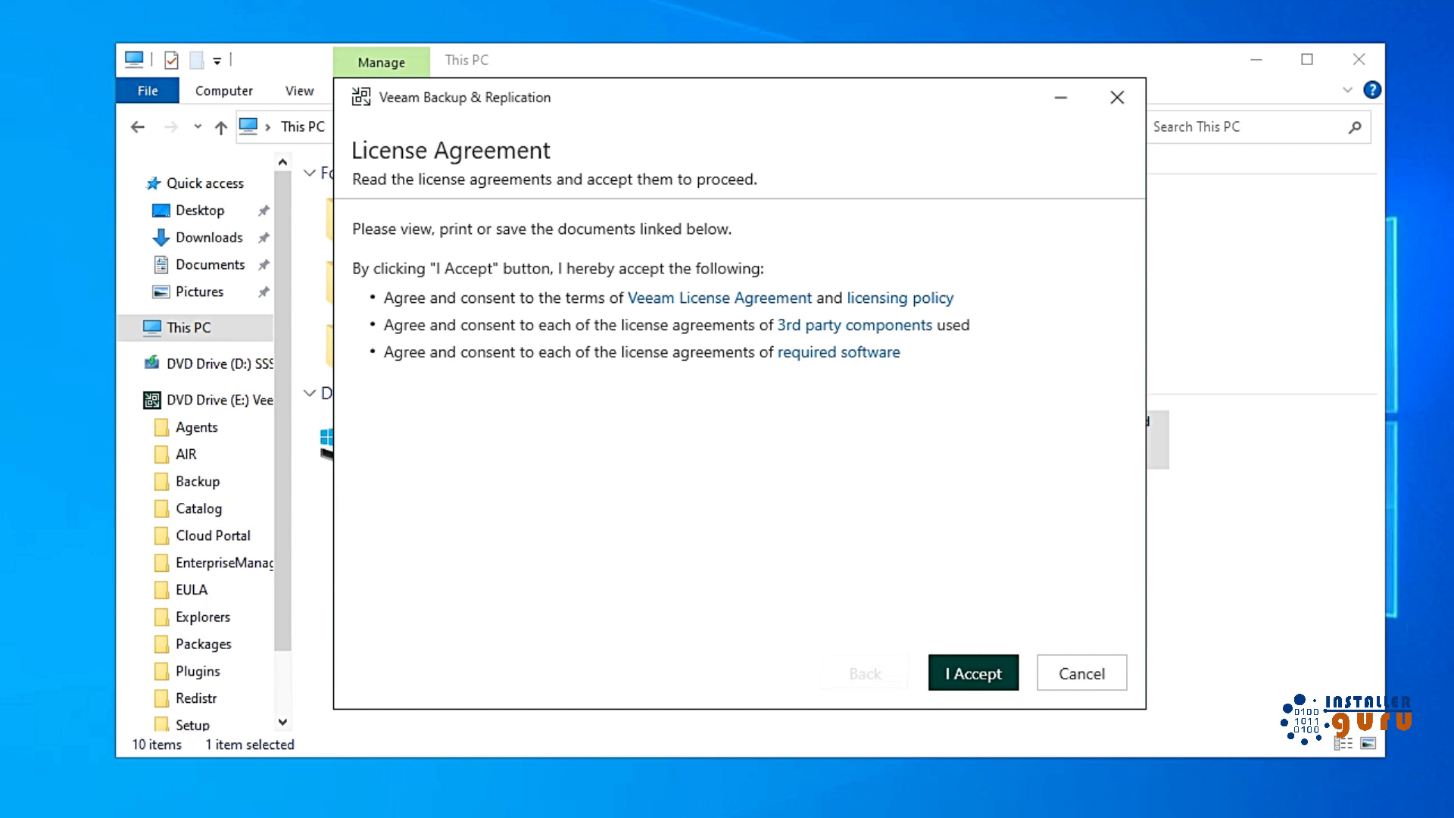
{"action": "left_click", "coordinate": [954, 668]}
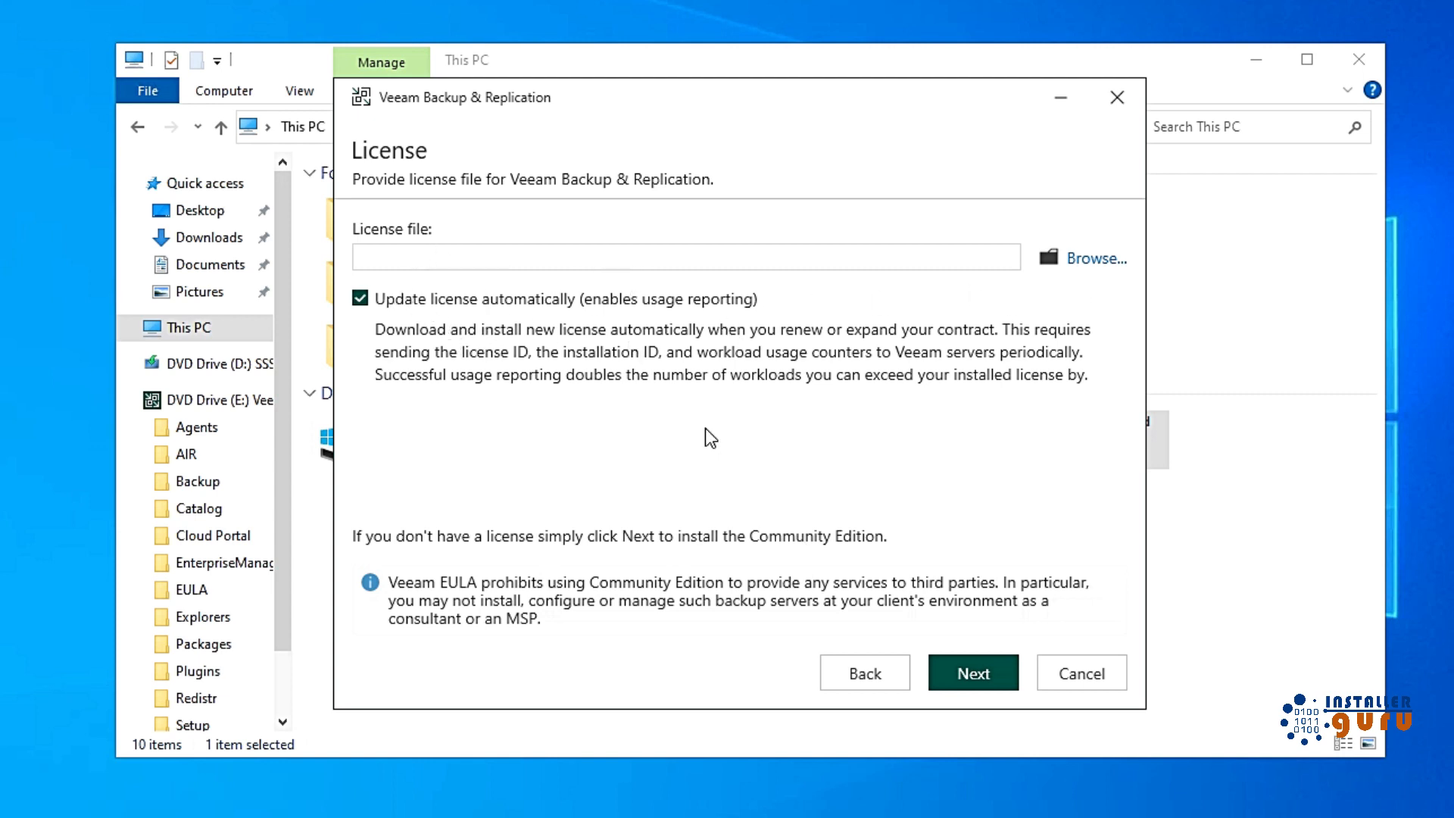
Step: Skip the license file, review Customize Settings, then install with the default settings
{"action": "left_click", "coordinate": [956, 671]}
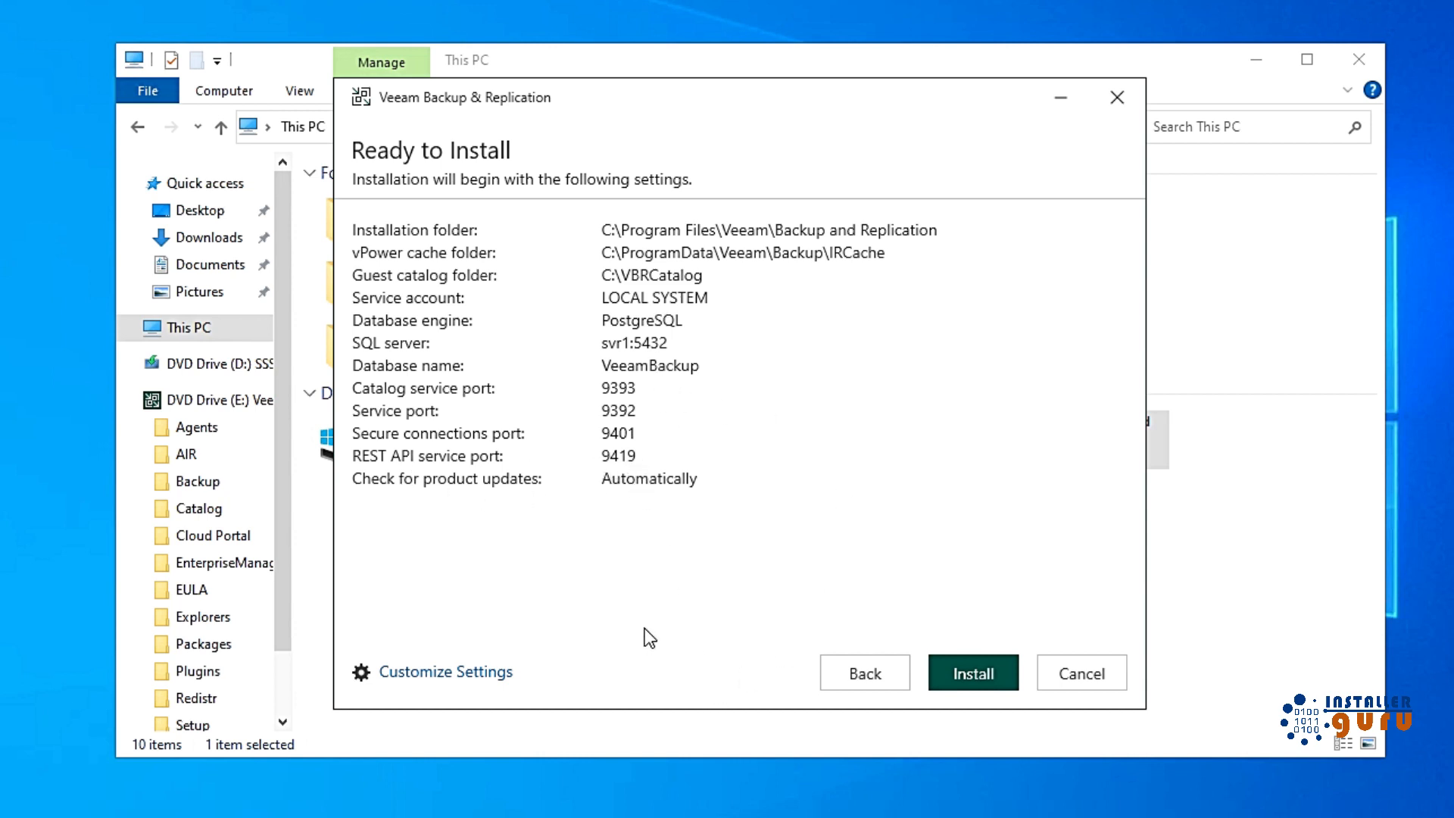
{"action": "left_click", "coordinate": [465, 680]}
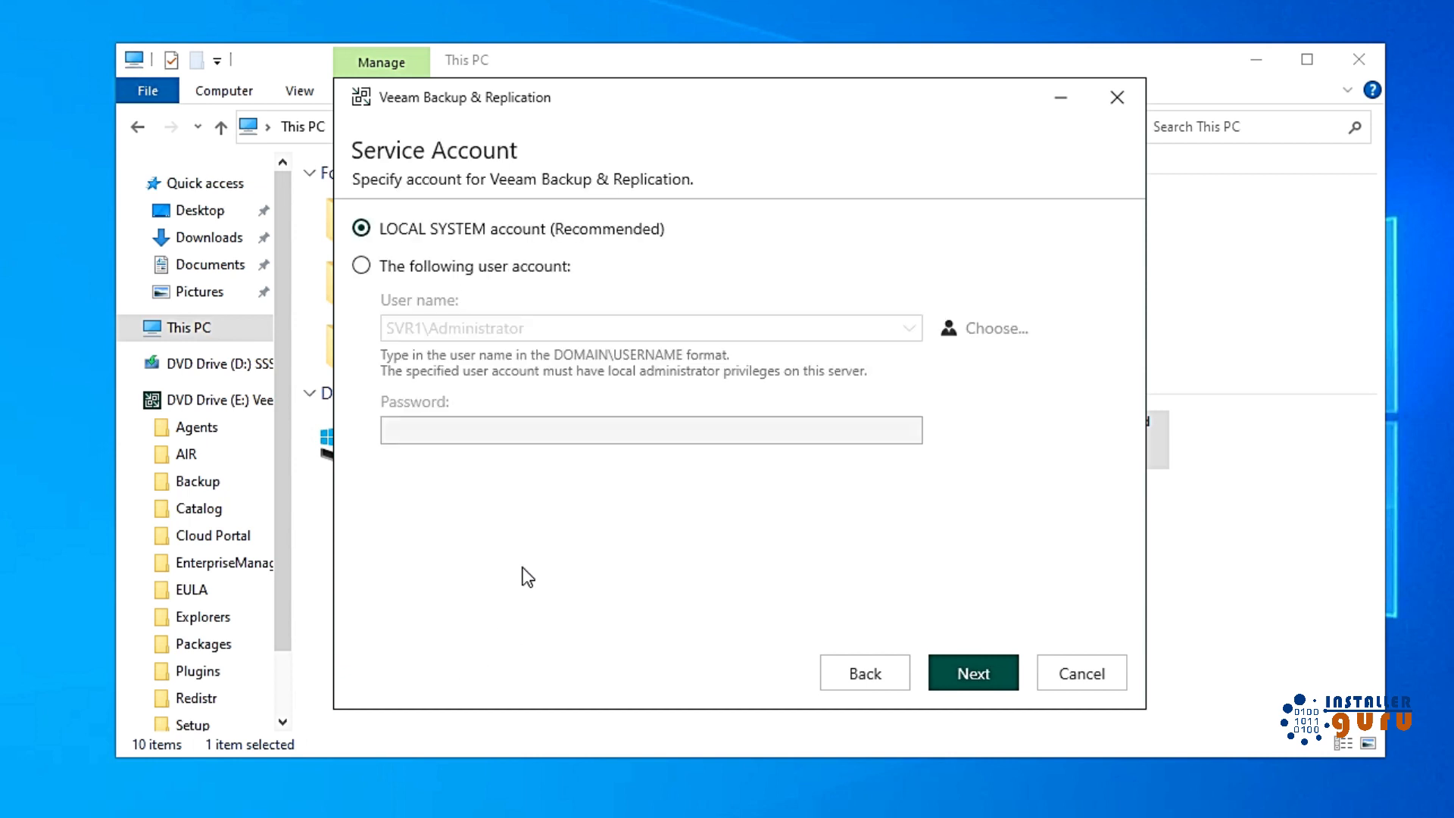
{"action": "left_click", "coordinate": [850, 674]}
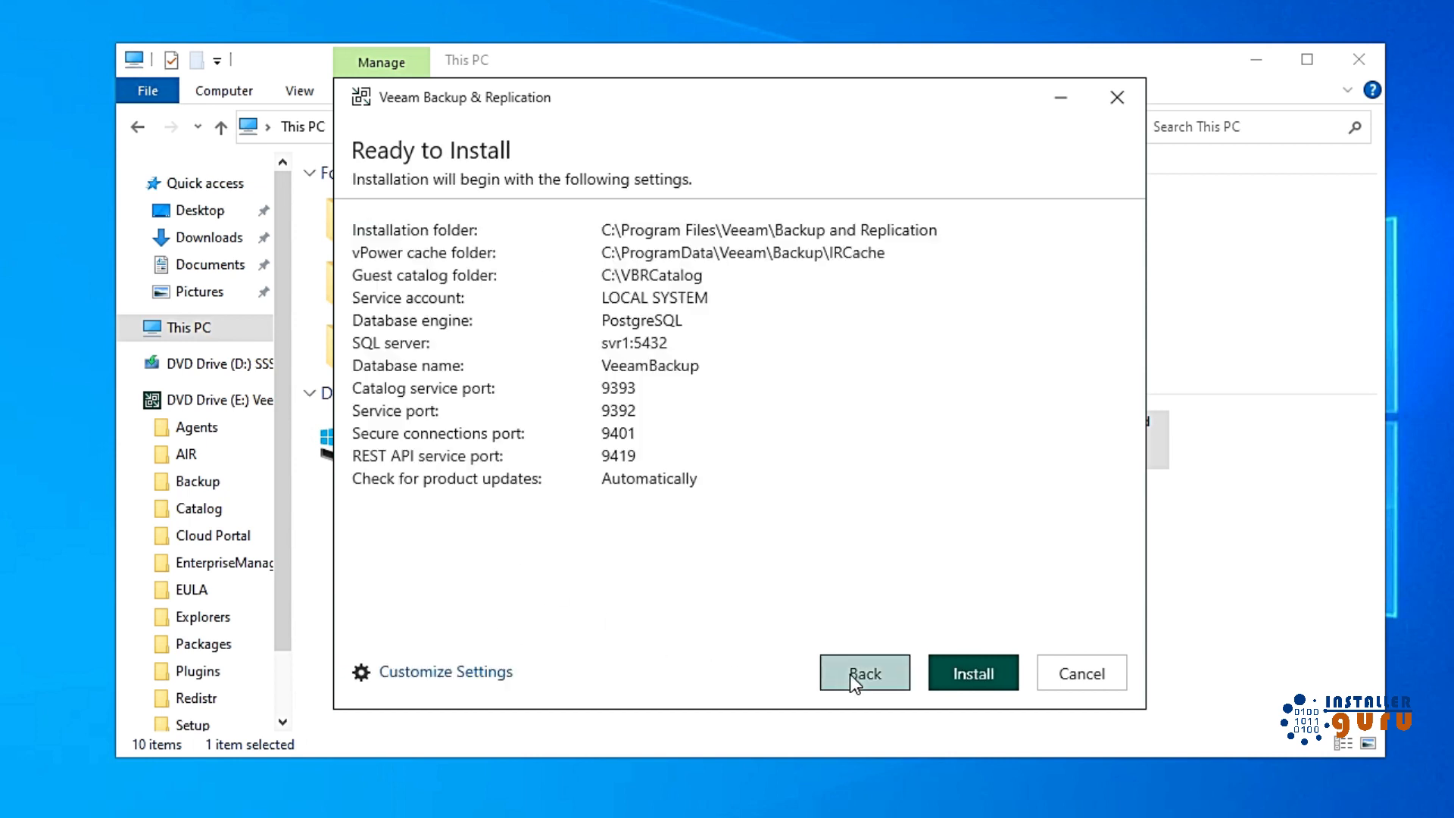
{"action": "left_click", "coordinate": [975, 676]}
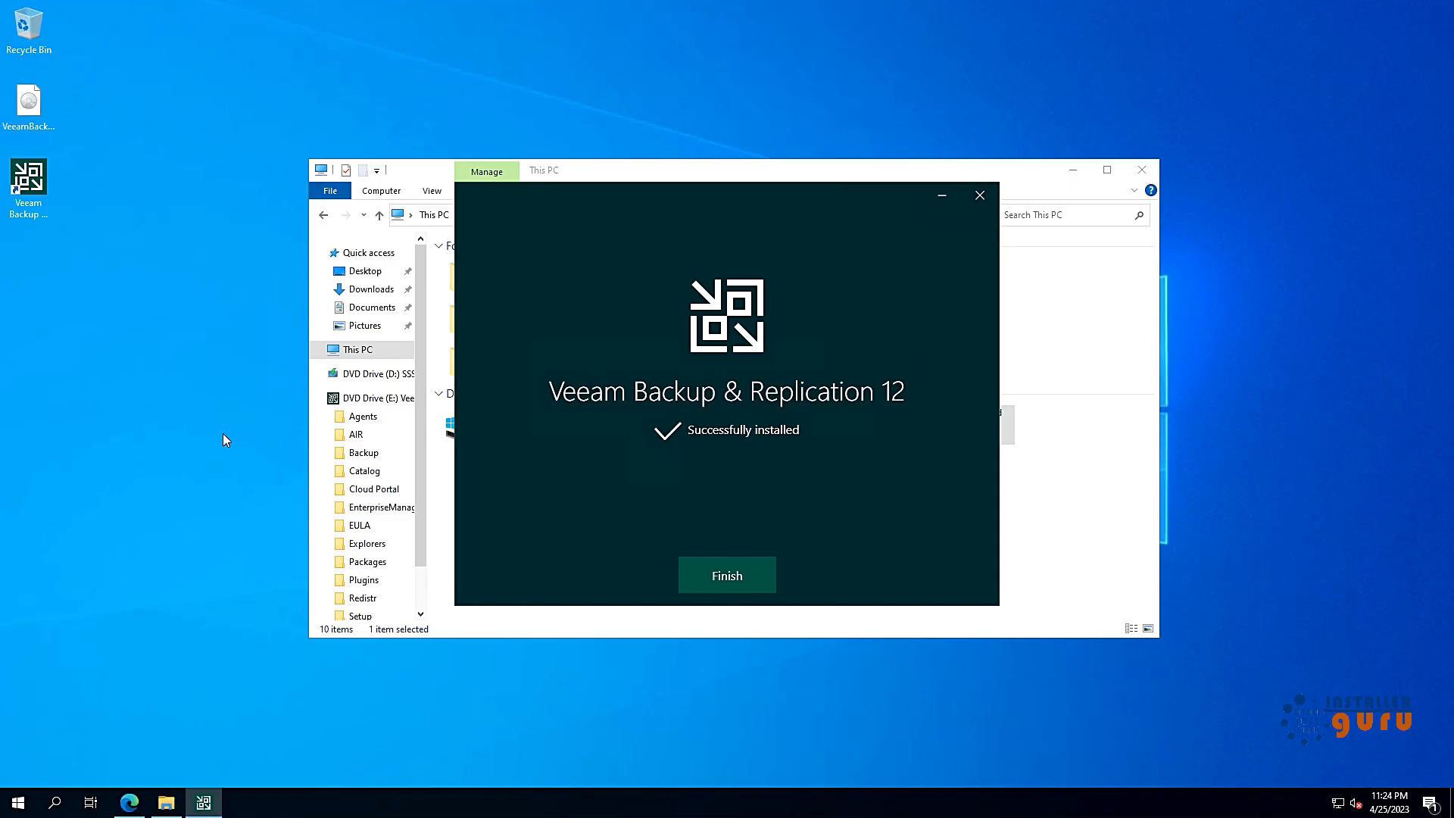
Step: Close the installer after the successful installation
{"action": "left_click", "coordinate": [226, 440]}
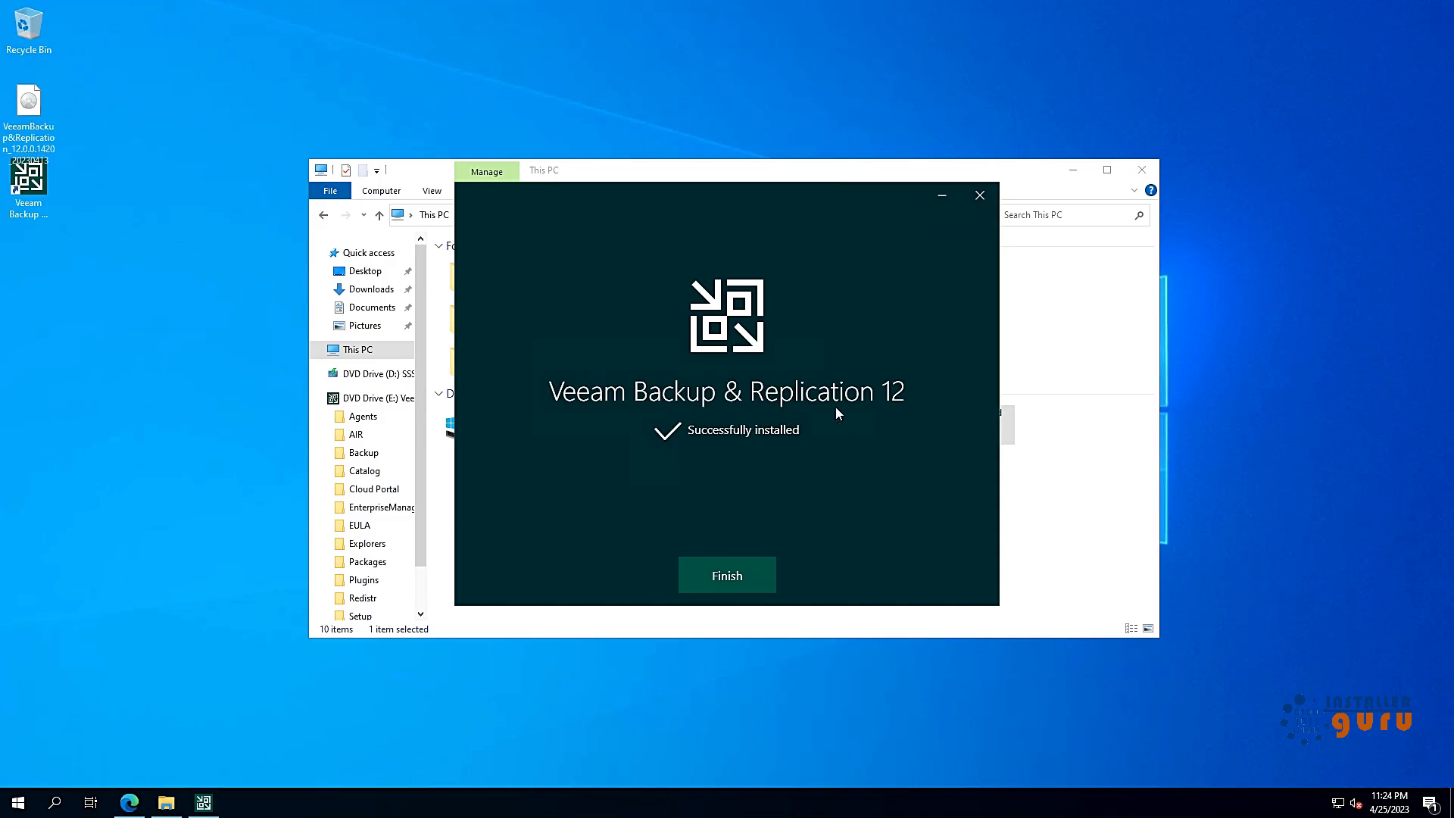
{"action": "left_click", "coordinate": [748, 580]}
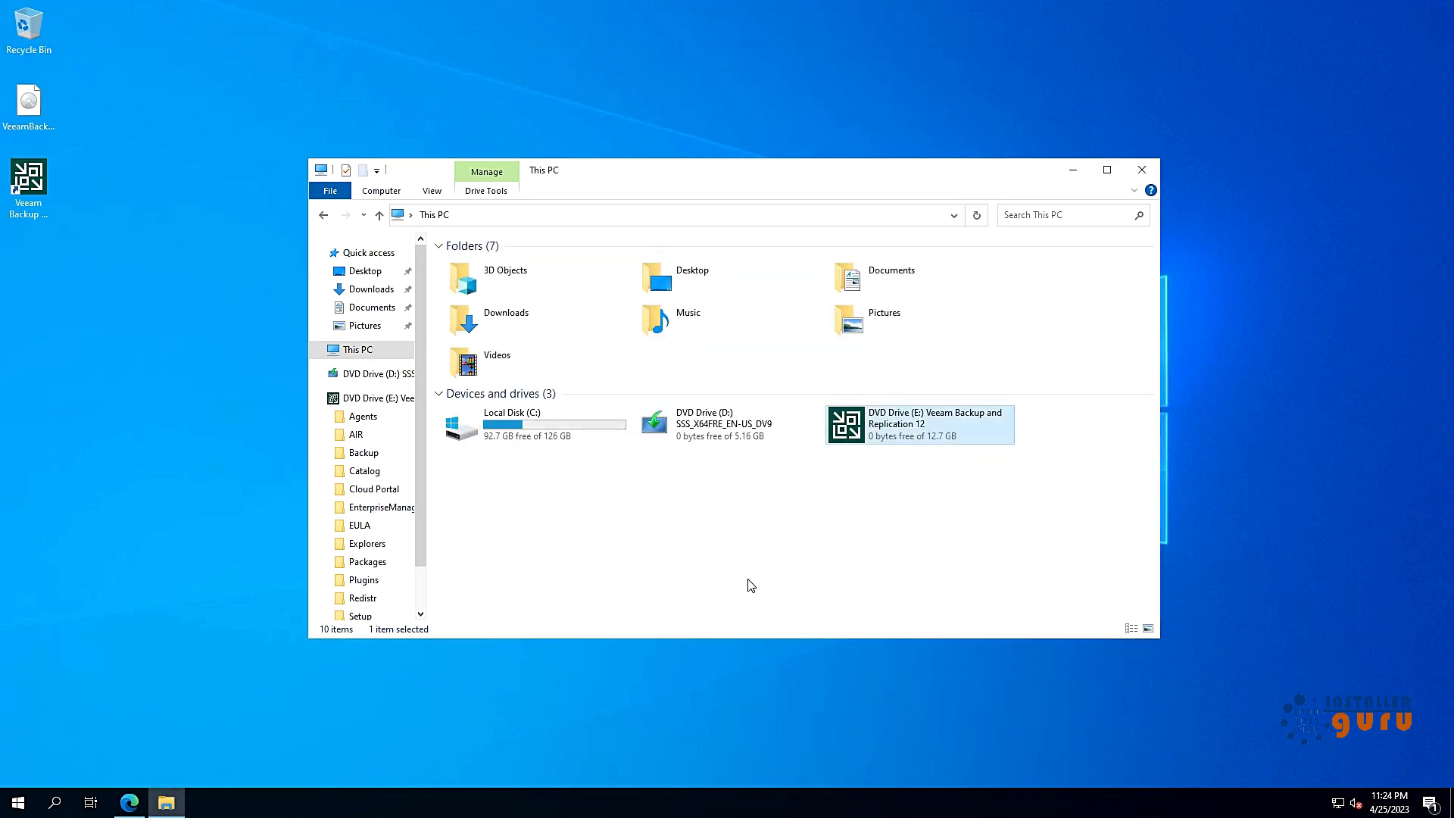
{"action": "left_click", "coordinate": [786, 523]}
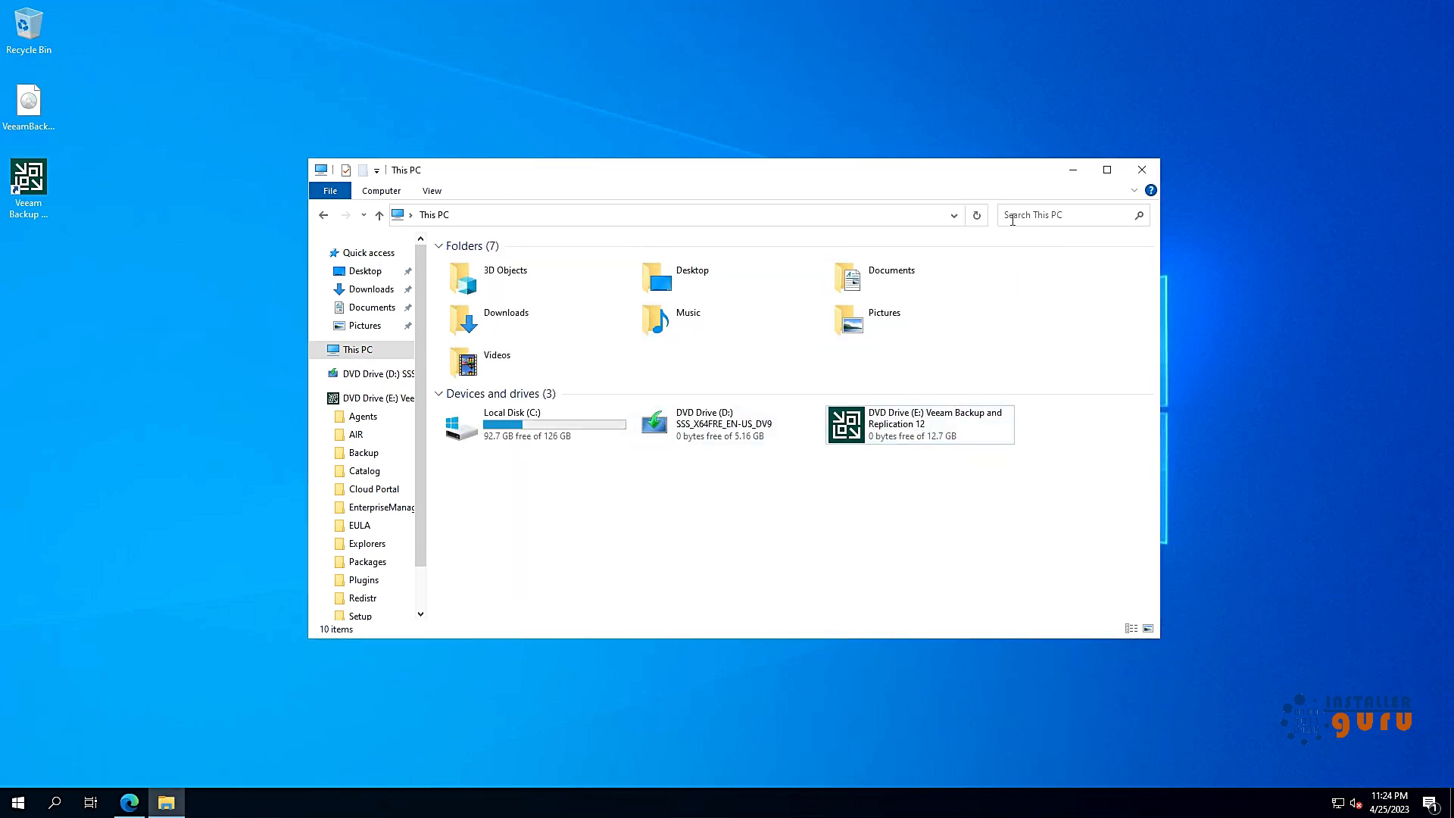
Step: Launch the Veeam console from the desktop and connect to localhost with Windows session authentication
{"action": "left_click", "coordinate": [1072, 170]}
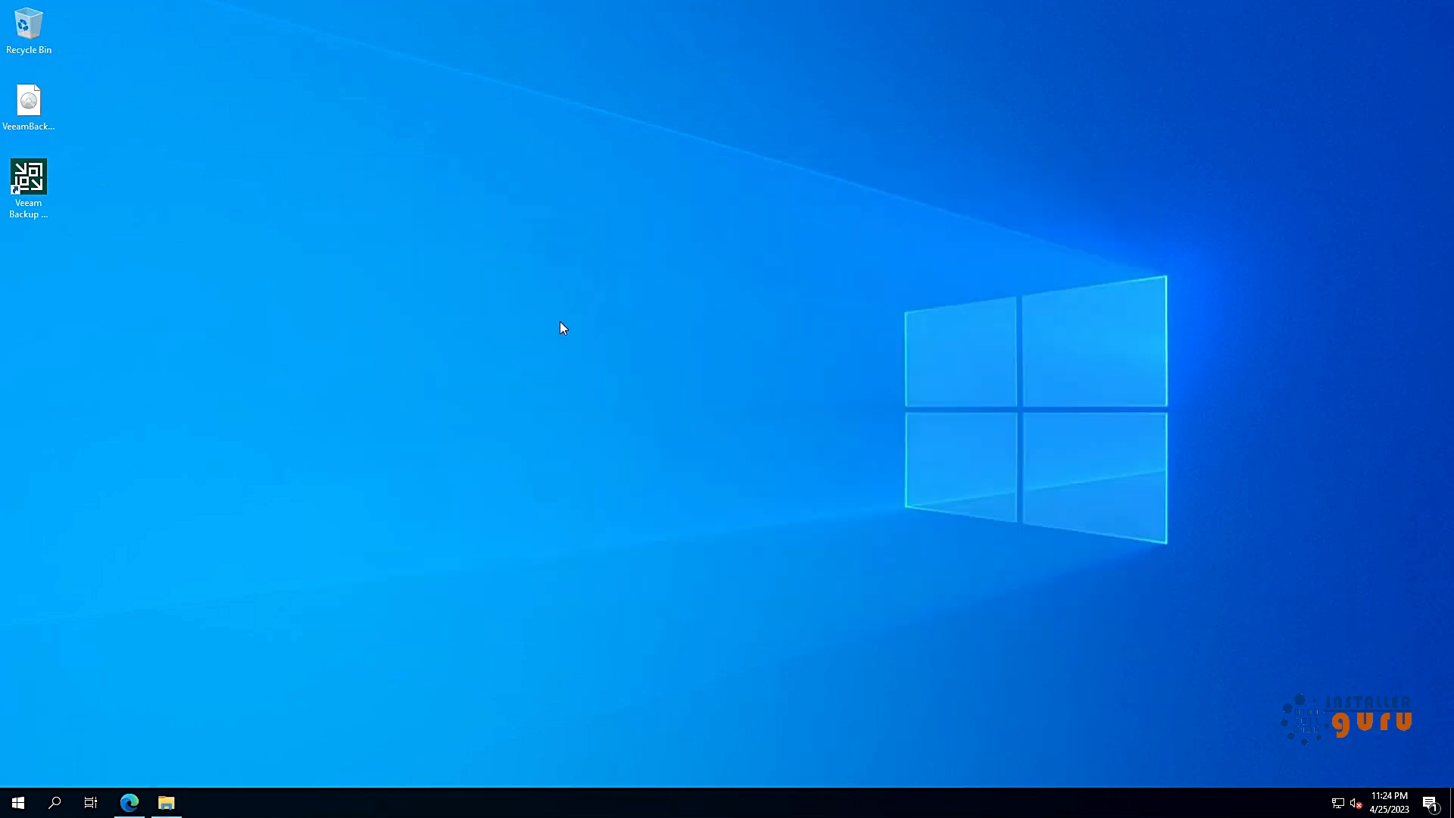
{"action": "double_click", "coordinate": [33, 200]}
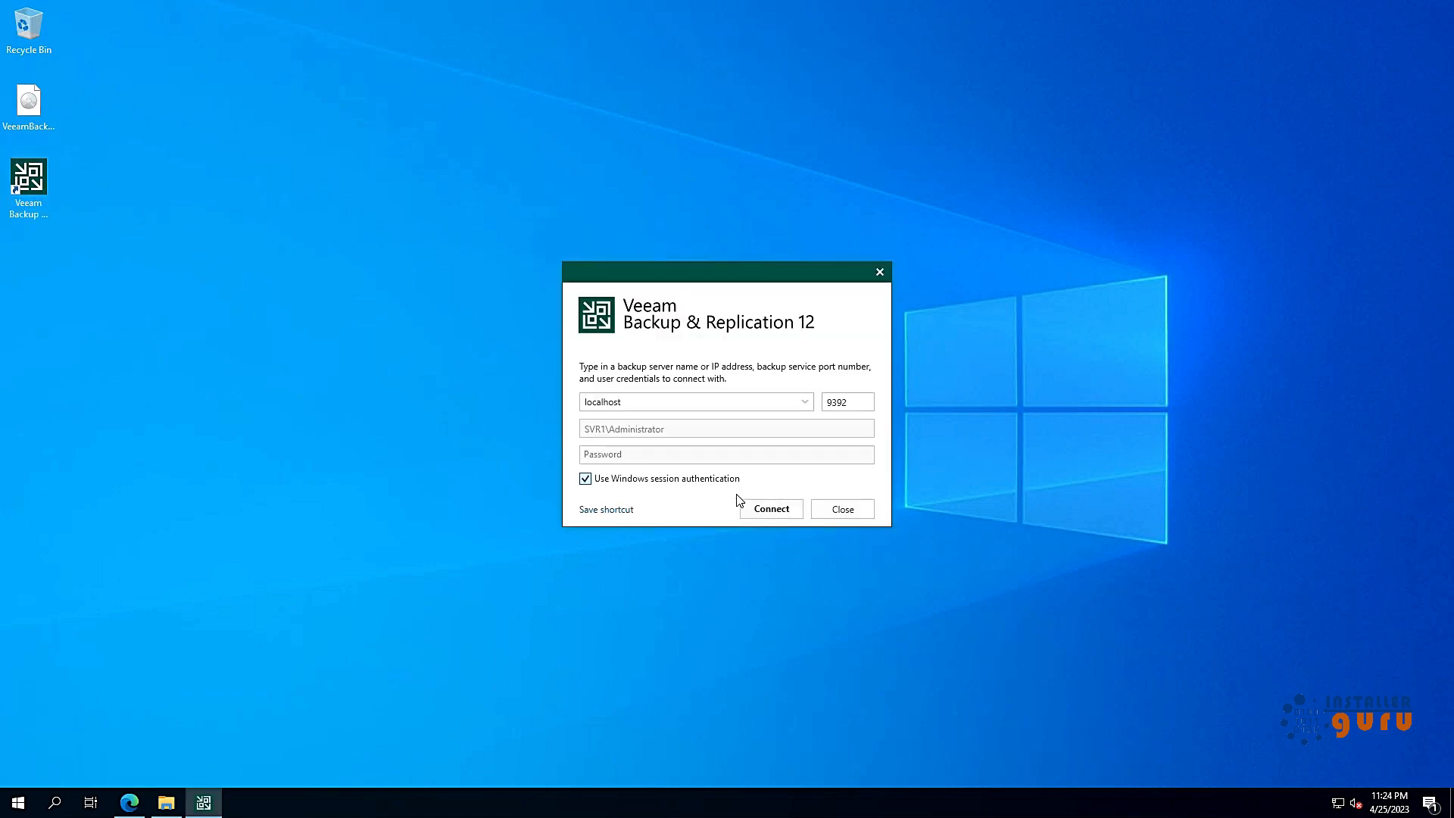
{"action": "left_click", "coordinate": [783, 511]}
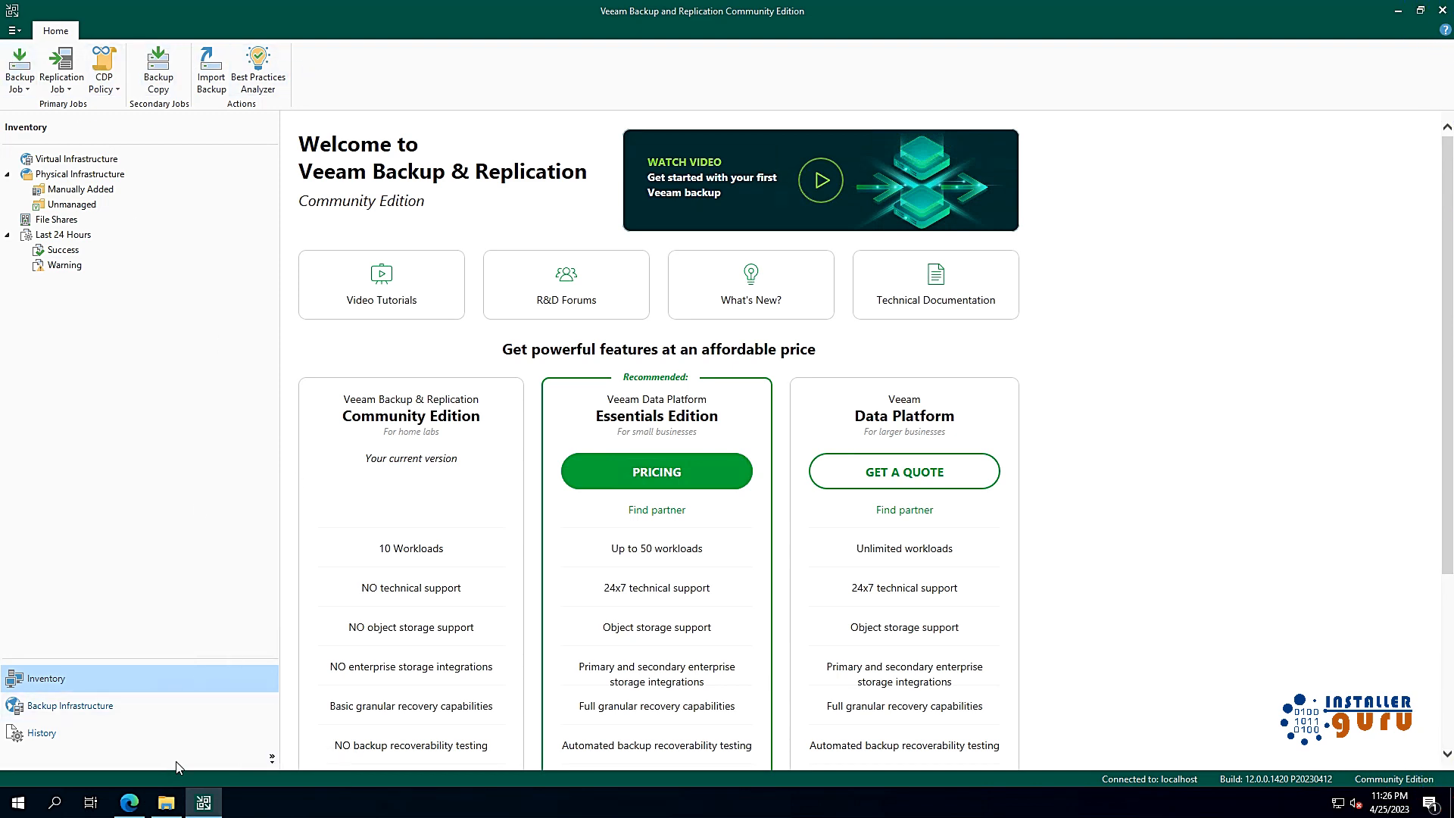
Step: Add Home, Storage Infrastructure and Files to the navigation pane
{"action": "left_click", "coordinate": [272, 759]}
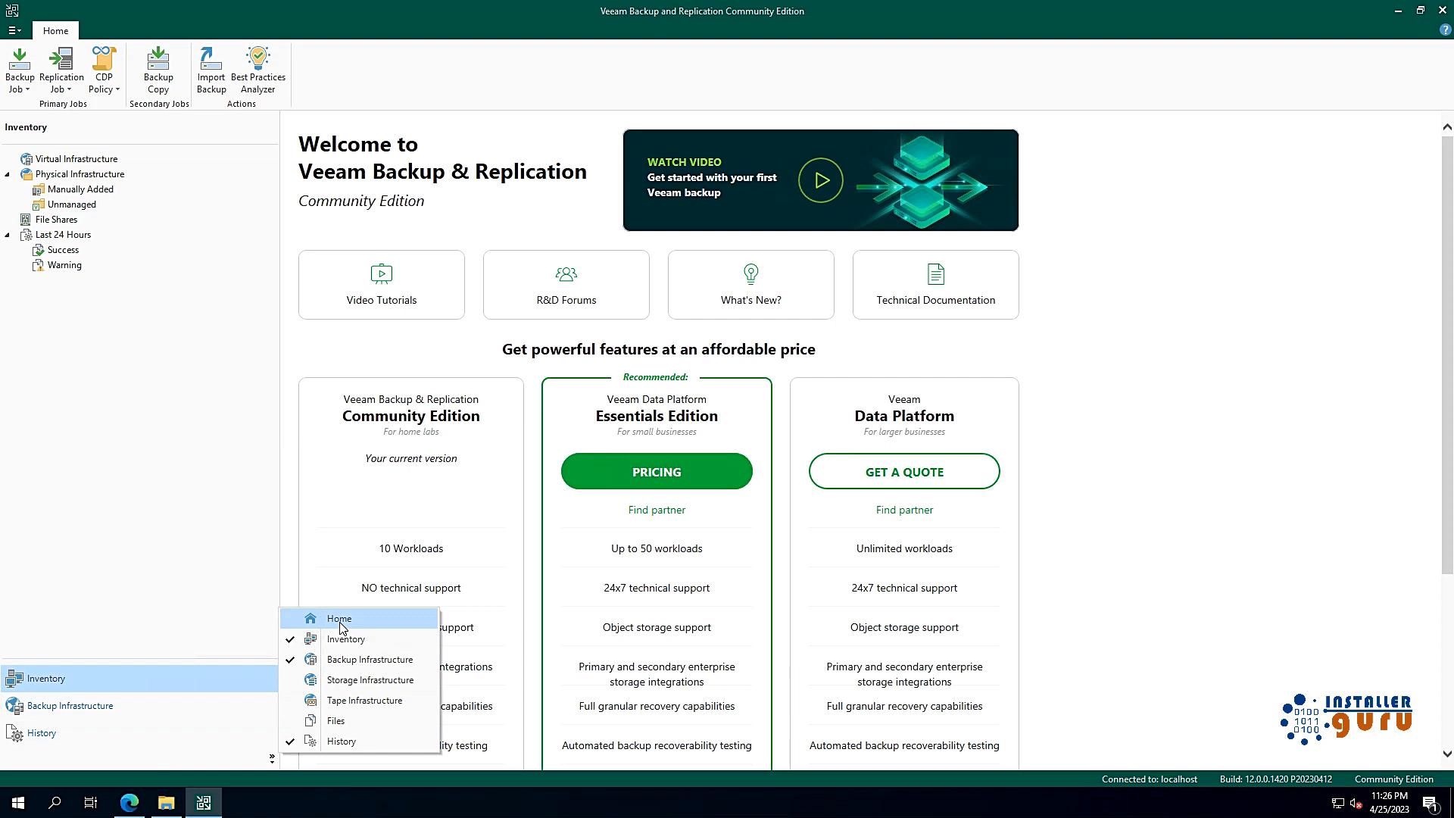
{"action": "left_click", "coordinate": [340, 620]}
{"action": "left_click", "coordinate": [272, 758]}
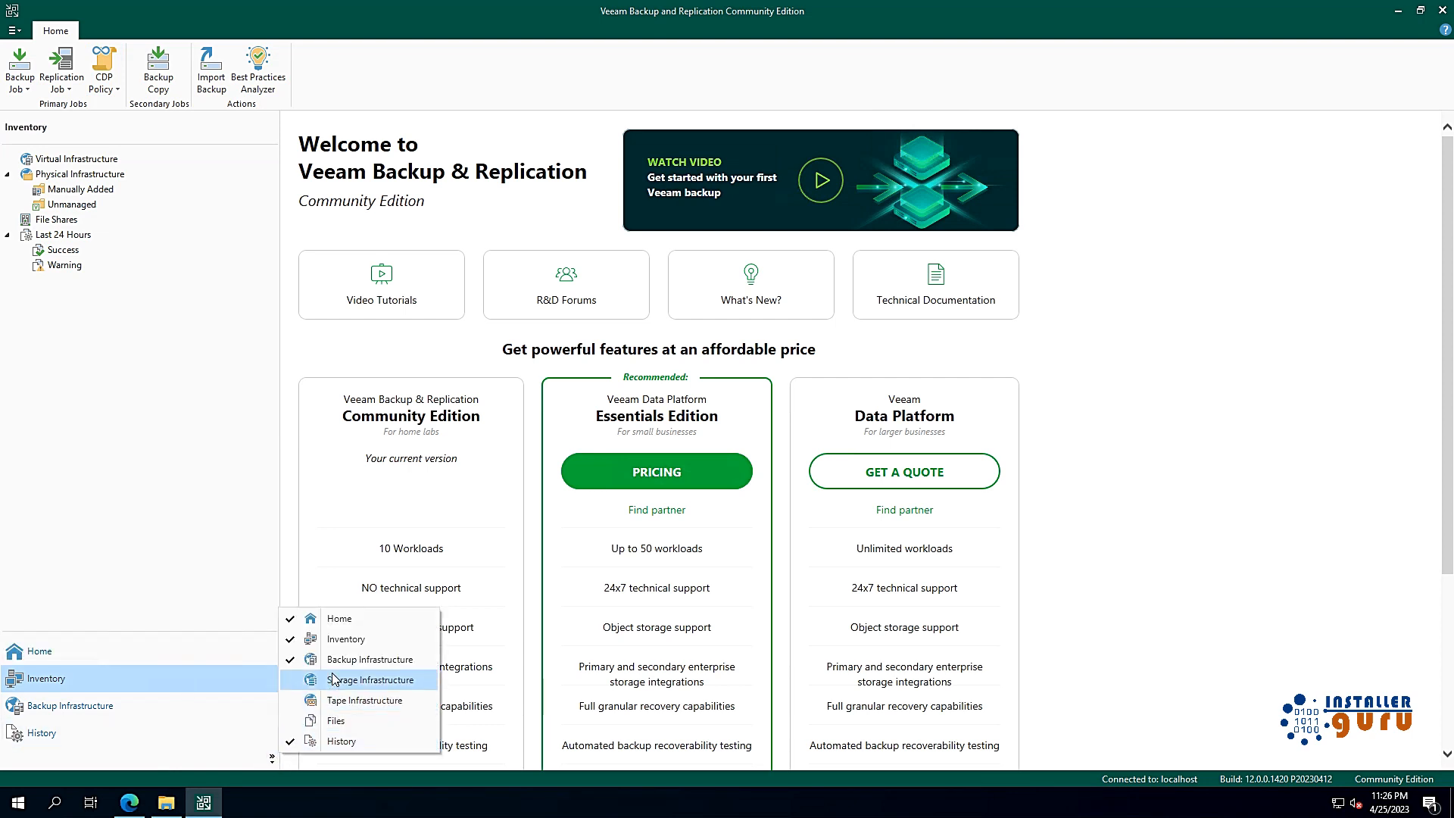
{"action": "left_click", "coordinate": [335, 680]}
{"action": "left_click", "coordinate": [274, 757]}
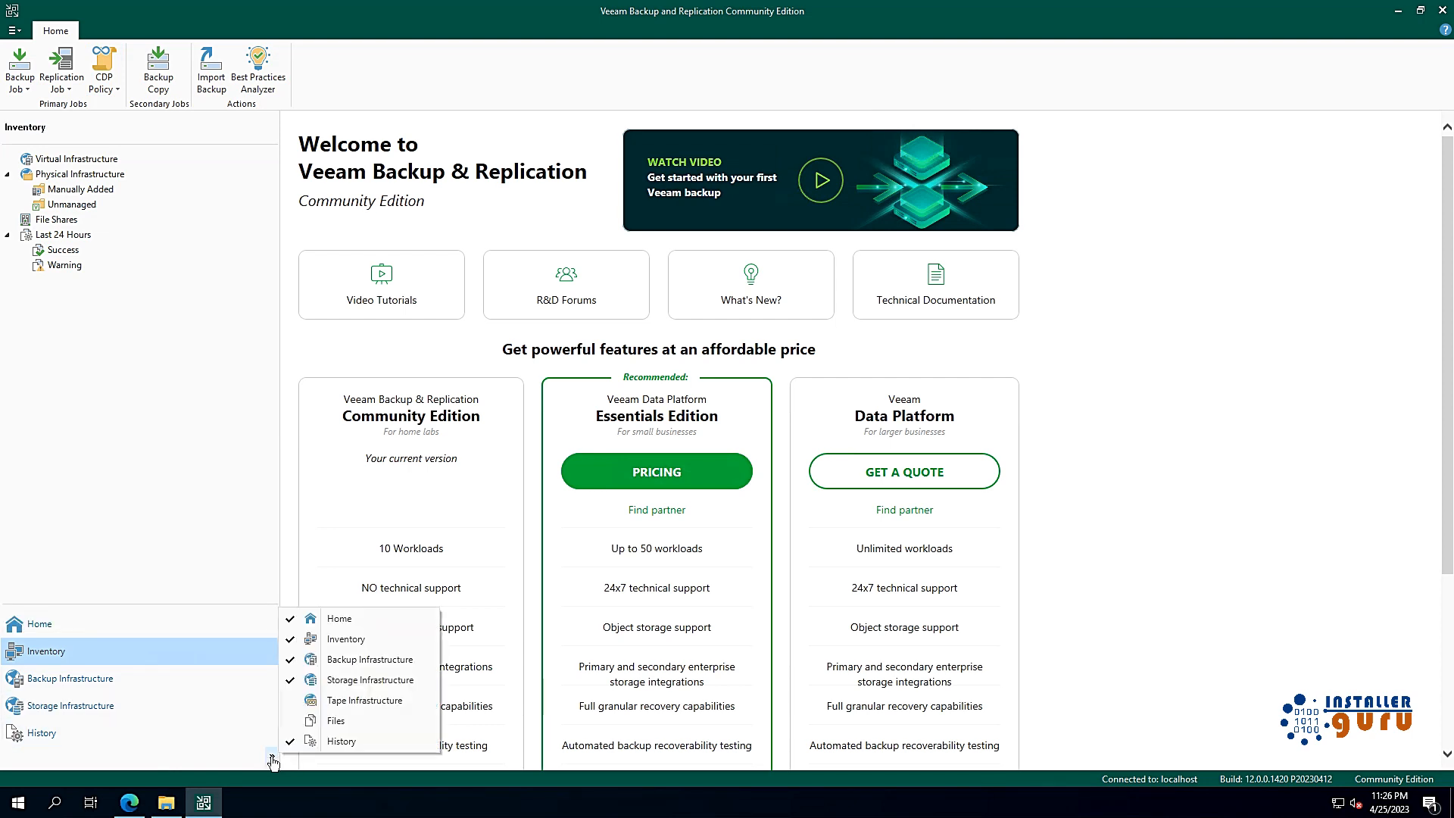
{"action": "left_click", "coordinate": [339, 721]}
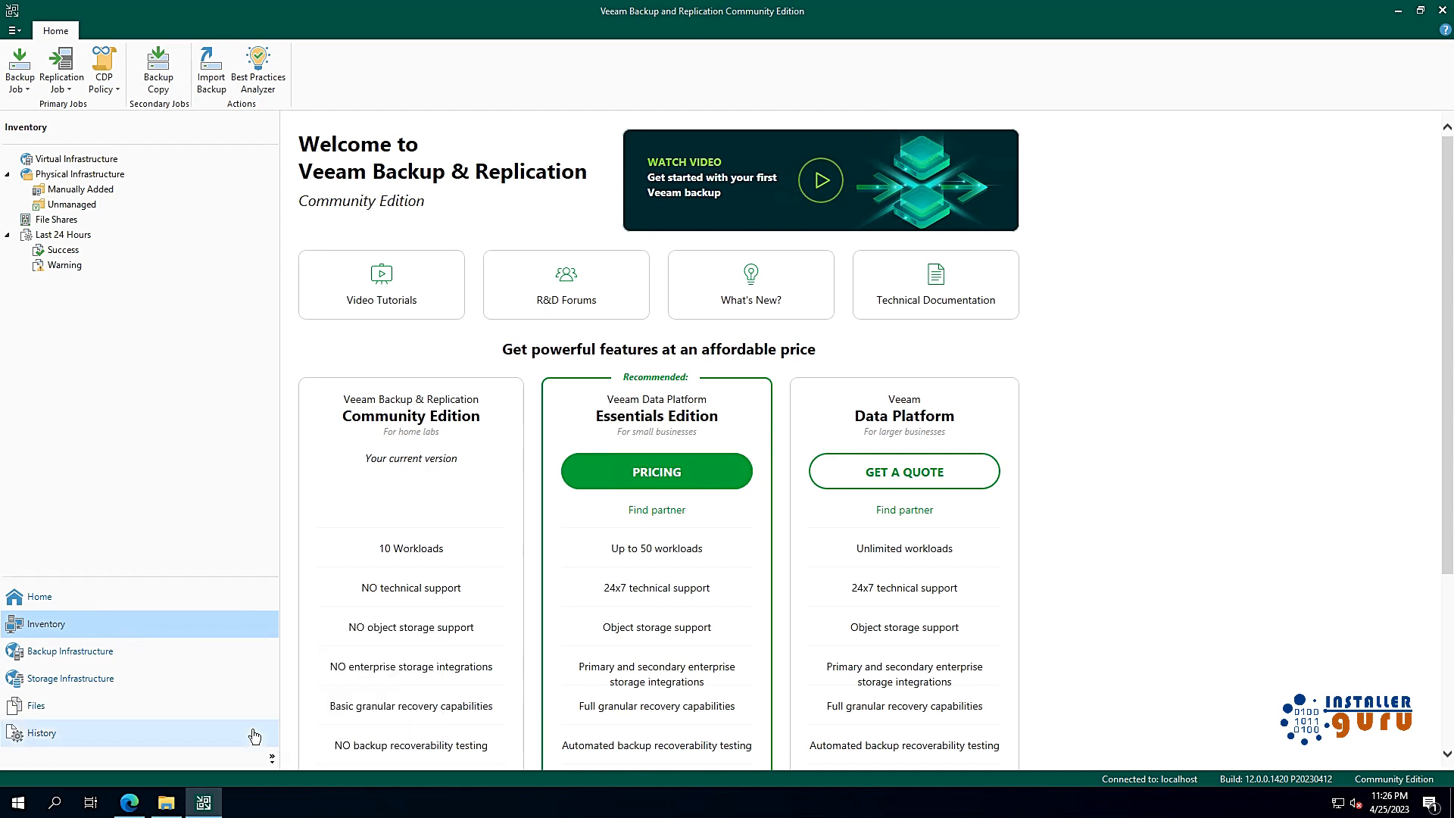
Step: View the Home jobs list and the Inventory section
{"action": "left_click", "coordinate": [61, 598]}
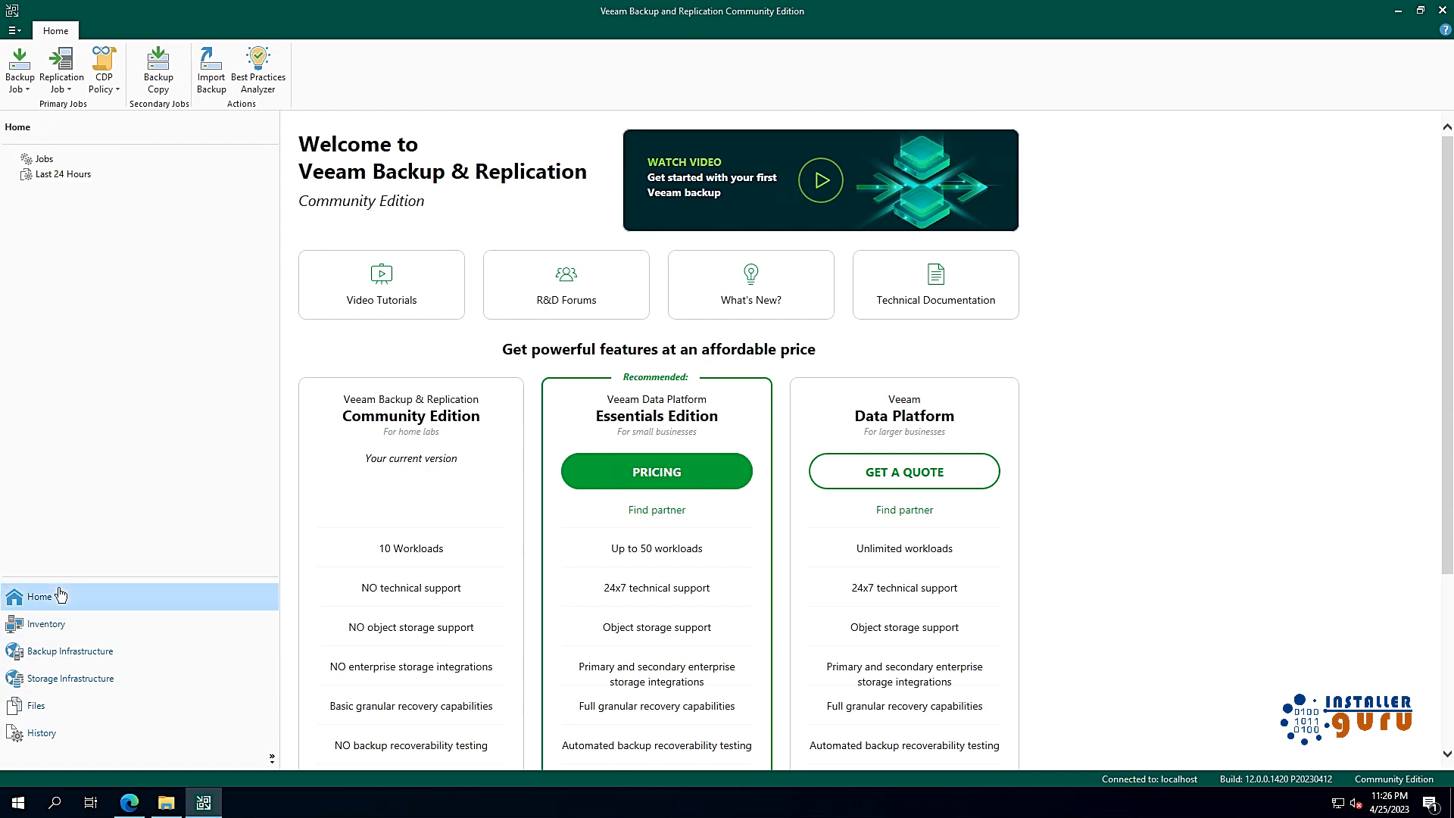
{"action": "left_click", "coordinate": [65, 160]}
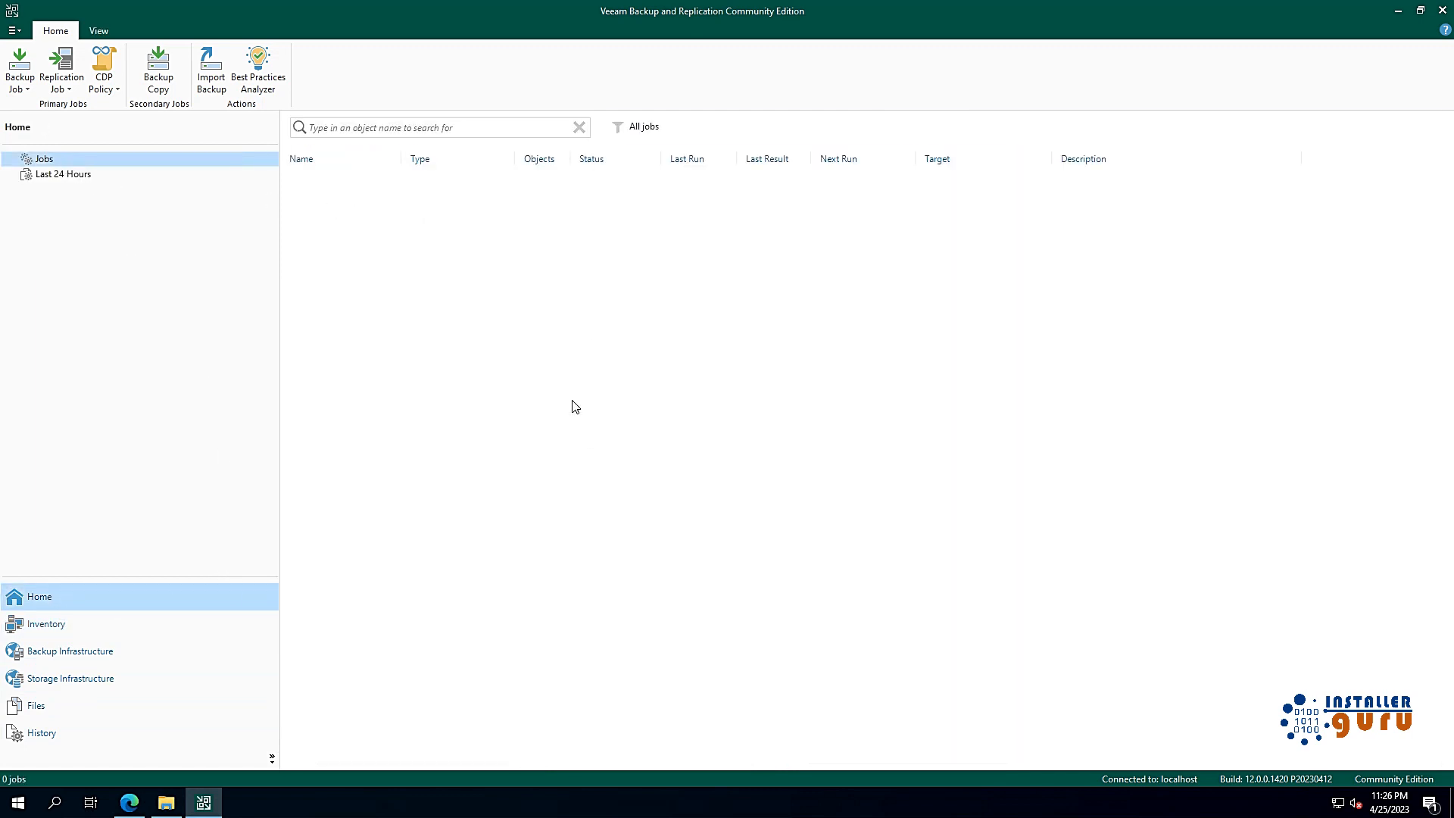
{"action": "left_click", "coordinate": [72, 634]}
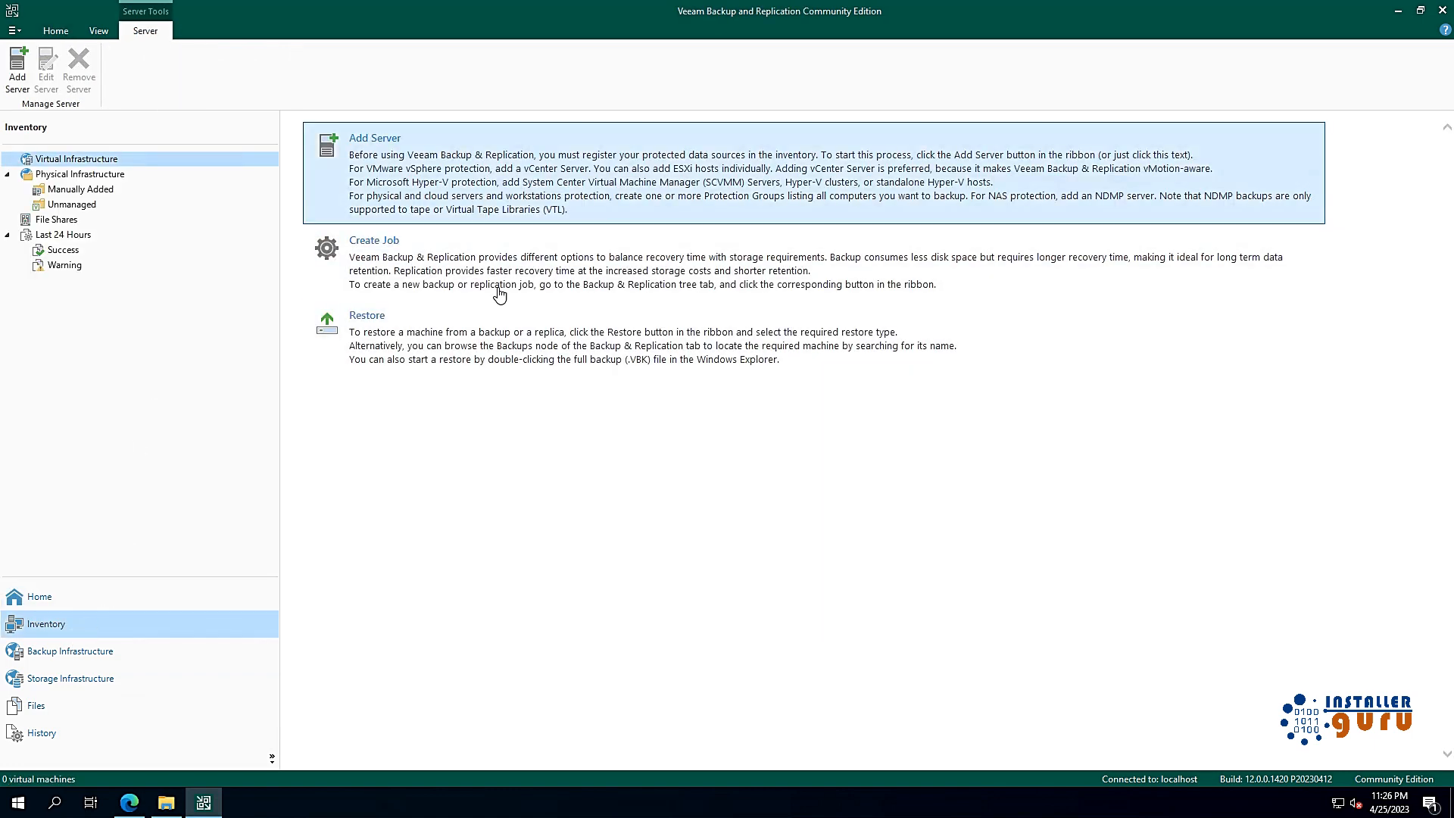
Step: Inspect the backup proxies, then the Default Backup Repository at C:\Backup
{"action": "left_click", "coordinate": [83, 659]}
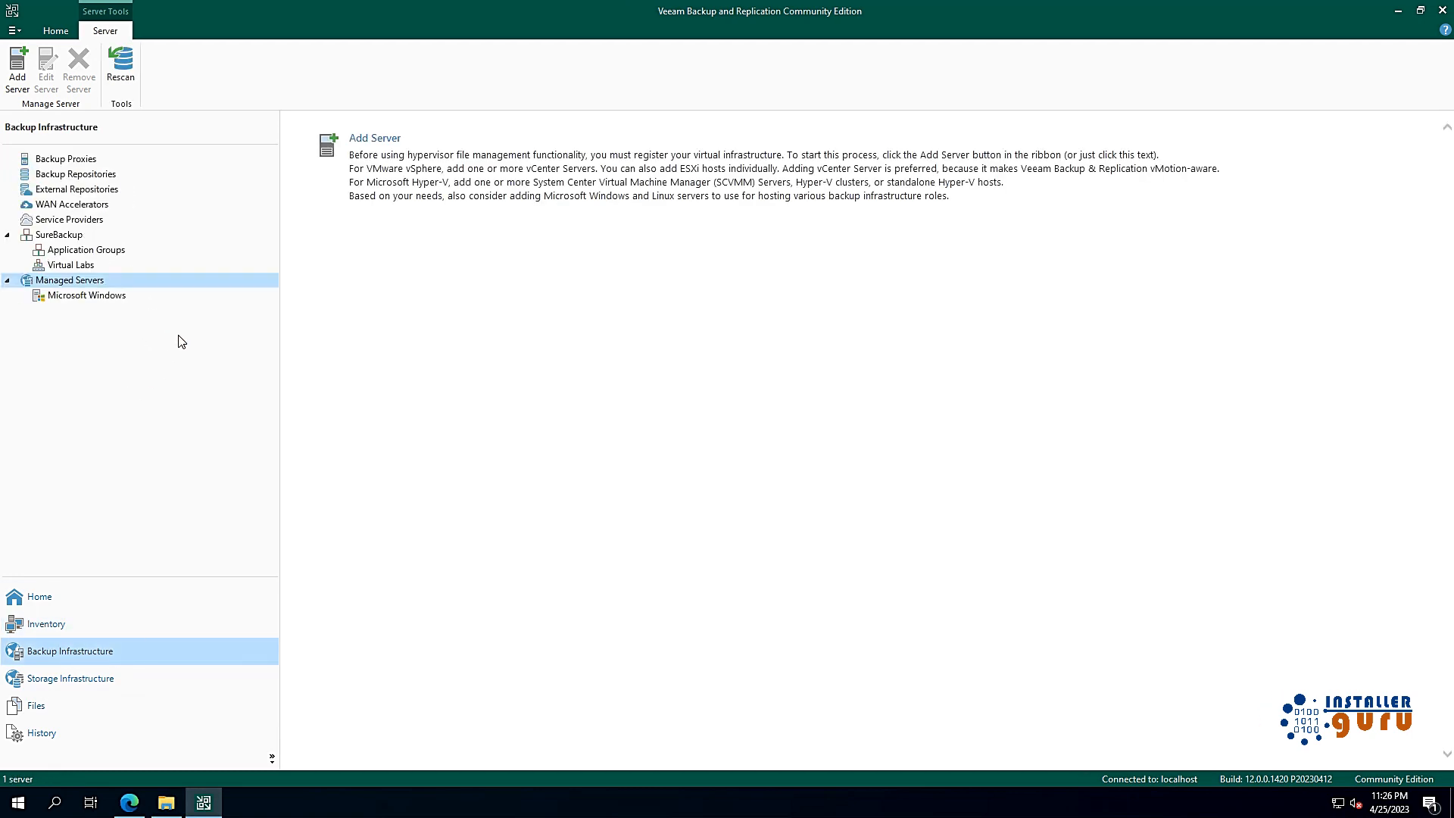
{"action": "left_click", "coordinate": [76, 160]}
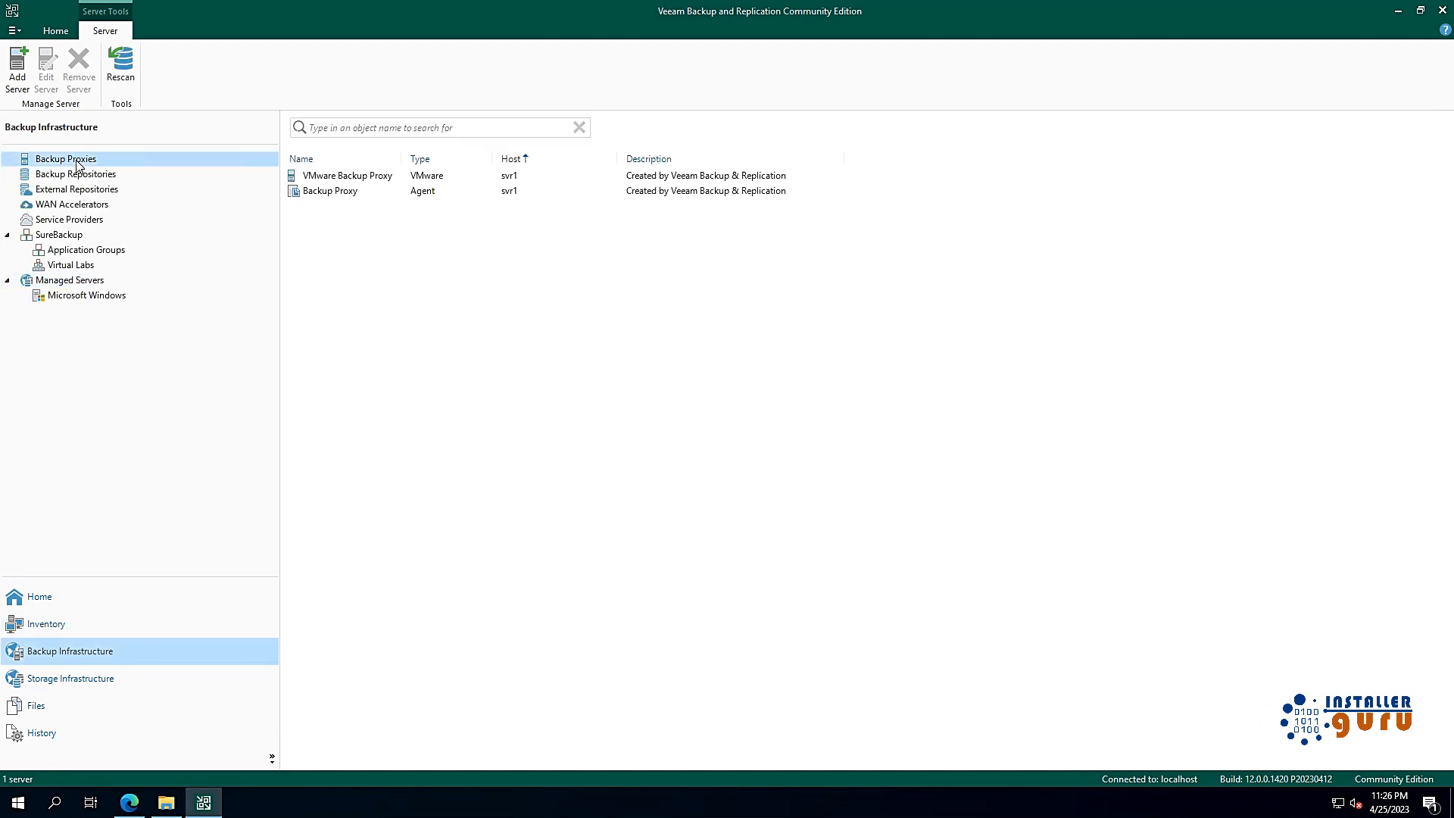
{"action": "left_click", "coordinate": [373, 195]}
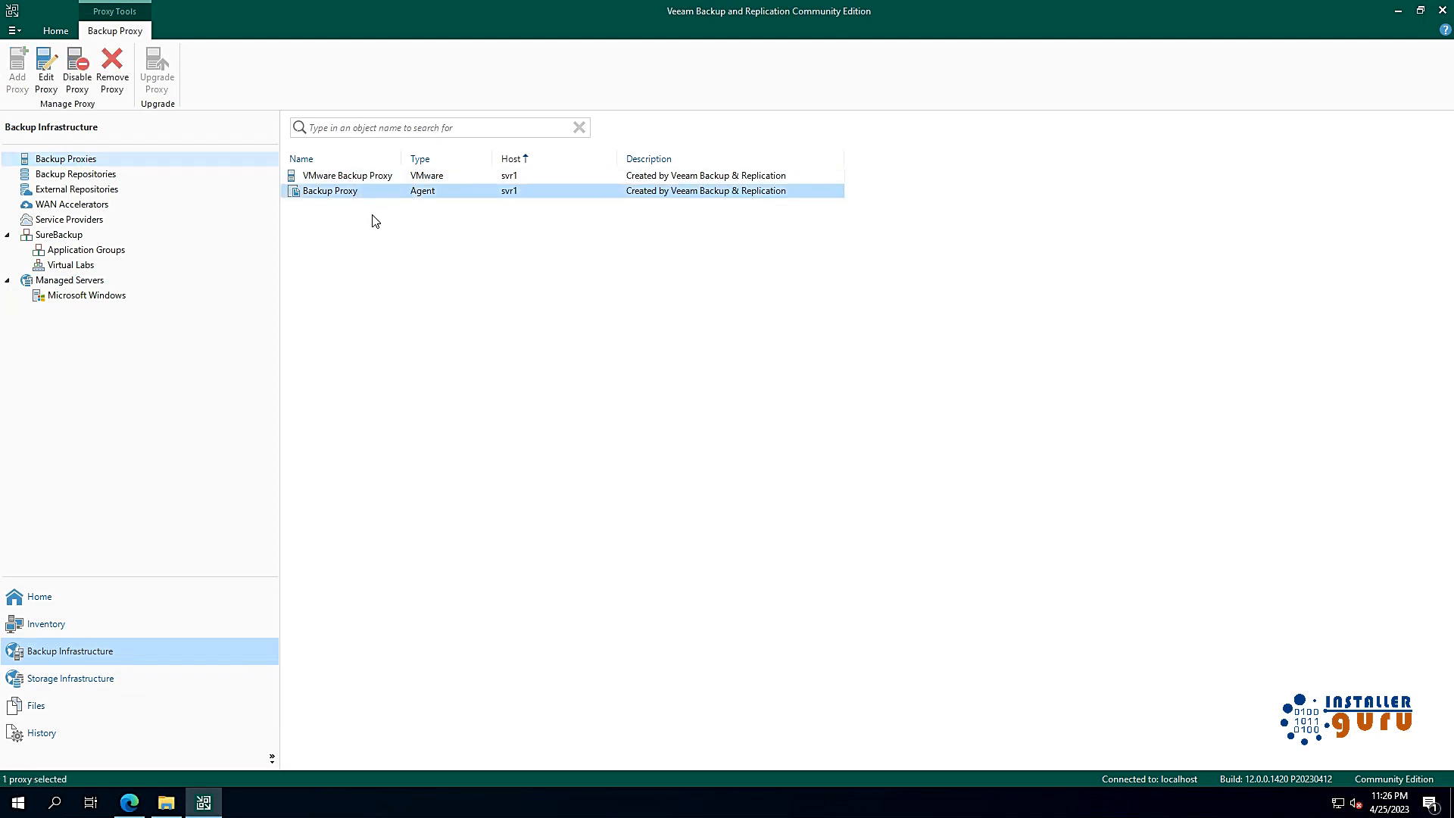
{"action": "left_click", "coordinate": [397, 180]}
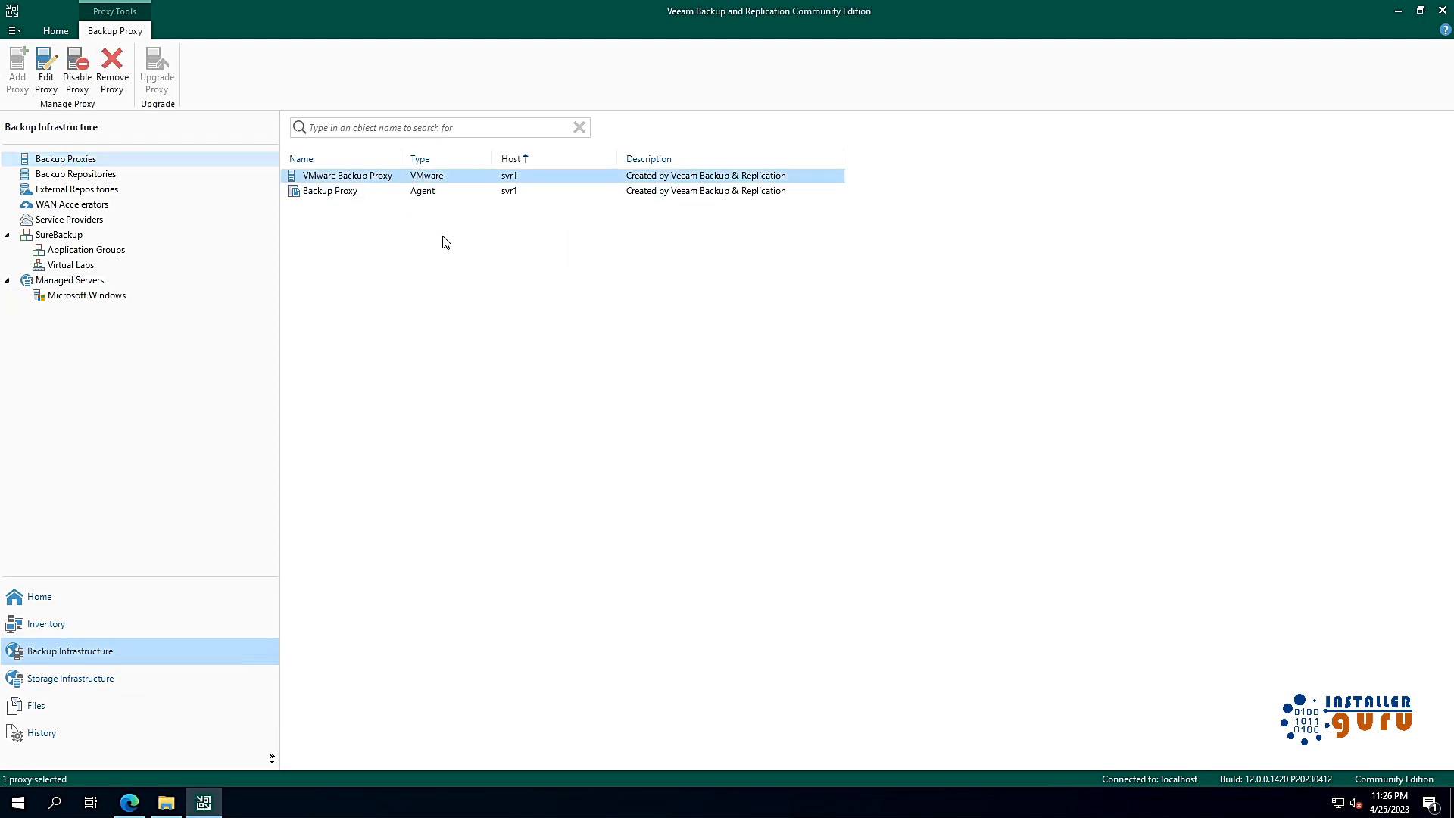
{"action": "left_click", "coordinate": [377, 194]}
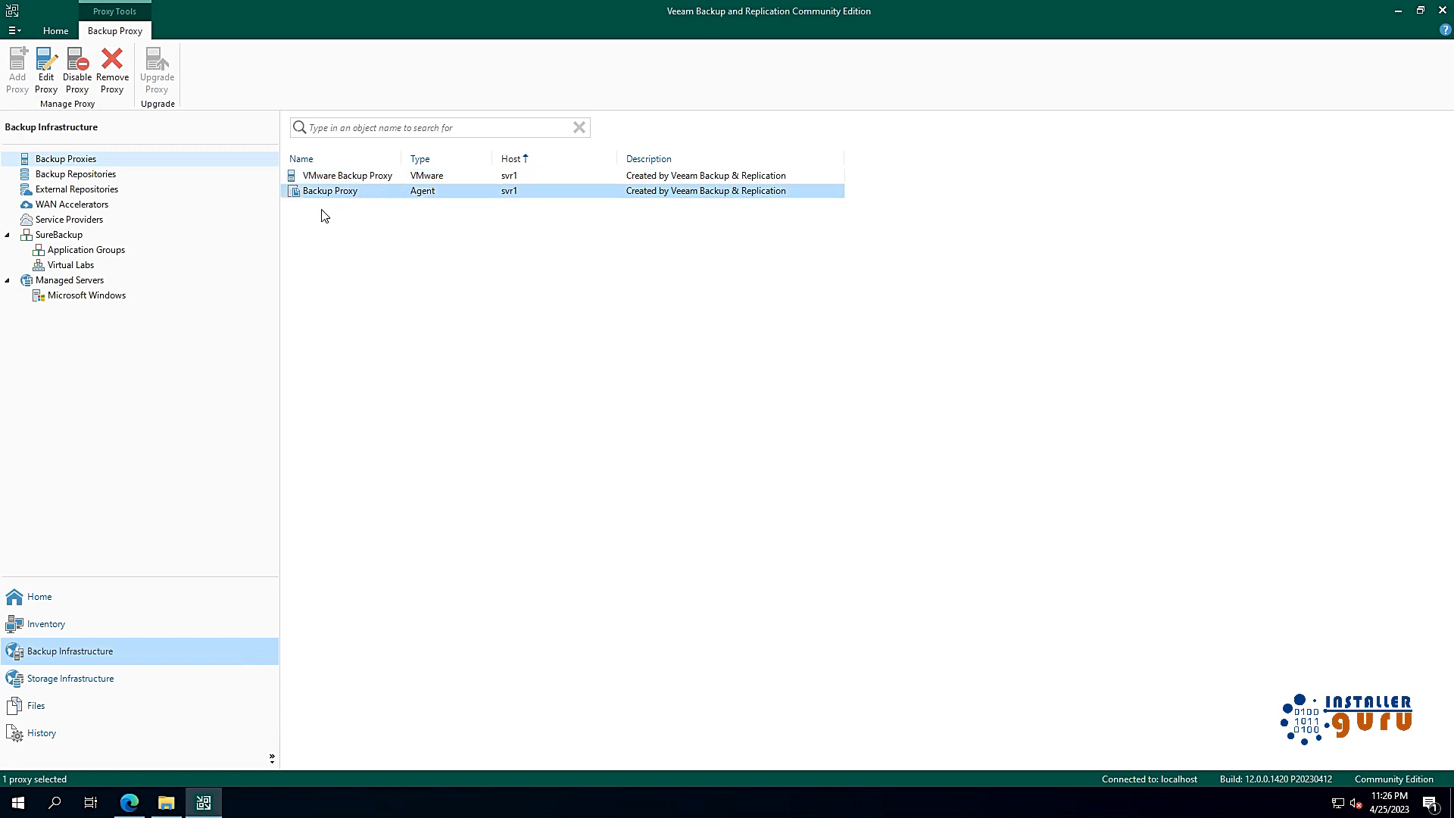
{"action": "left_click", "coordinate": [87, 175]}
{"action": "left_click", "coordinate": [362, 178]}
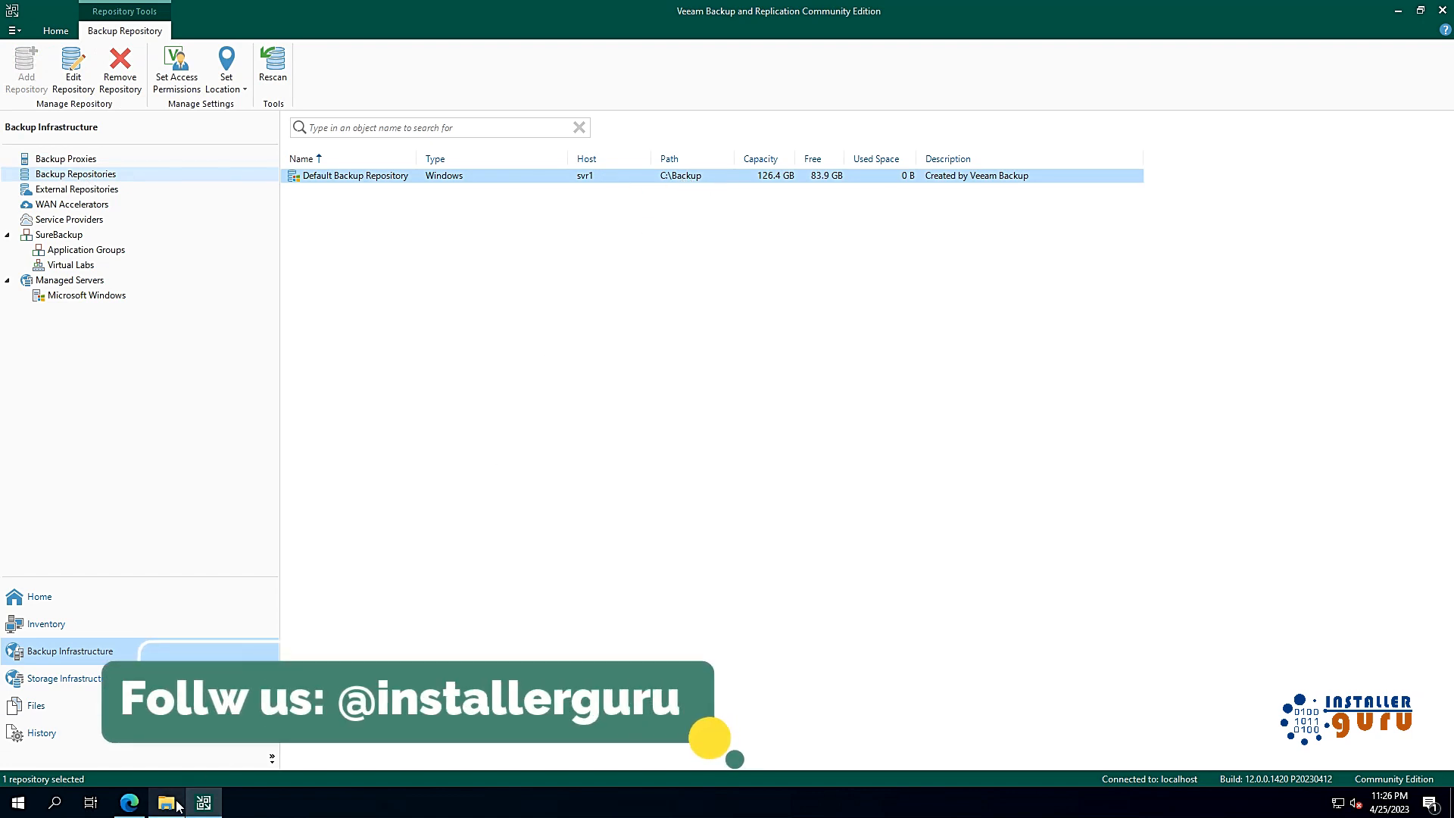
Step: Open Local Disk (C:) in File Explorer and refresh its listing
{"action": "key", "text": "super+e"}
{"action": "double_click", "coordinate": [547, 430]}
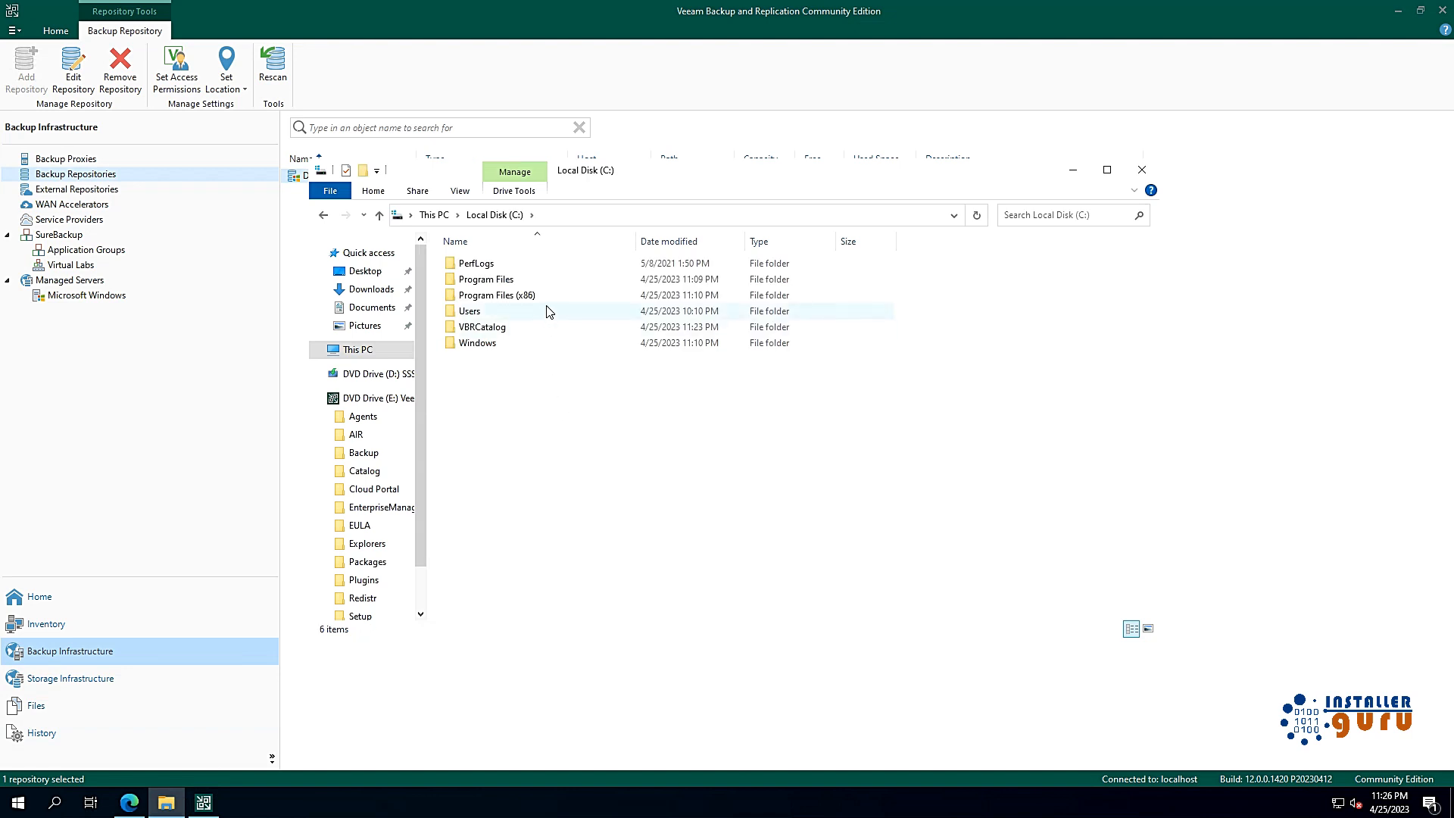
{"action": "right_click", "coordinate": [621, 431]}
{"action": "left_click", "coordinate": [696, 498]}
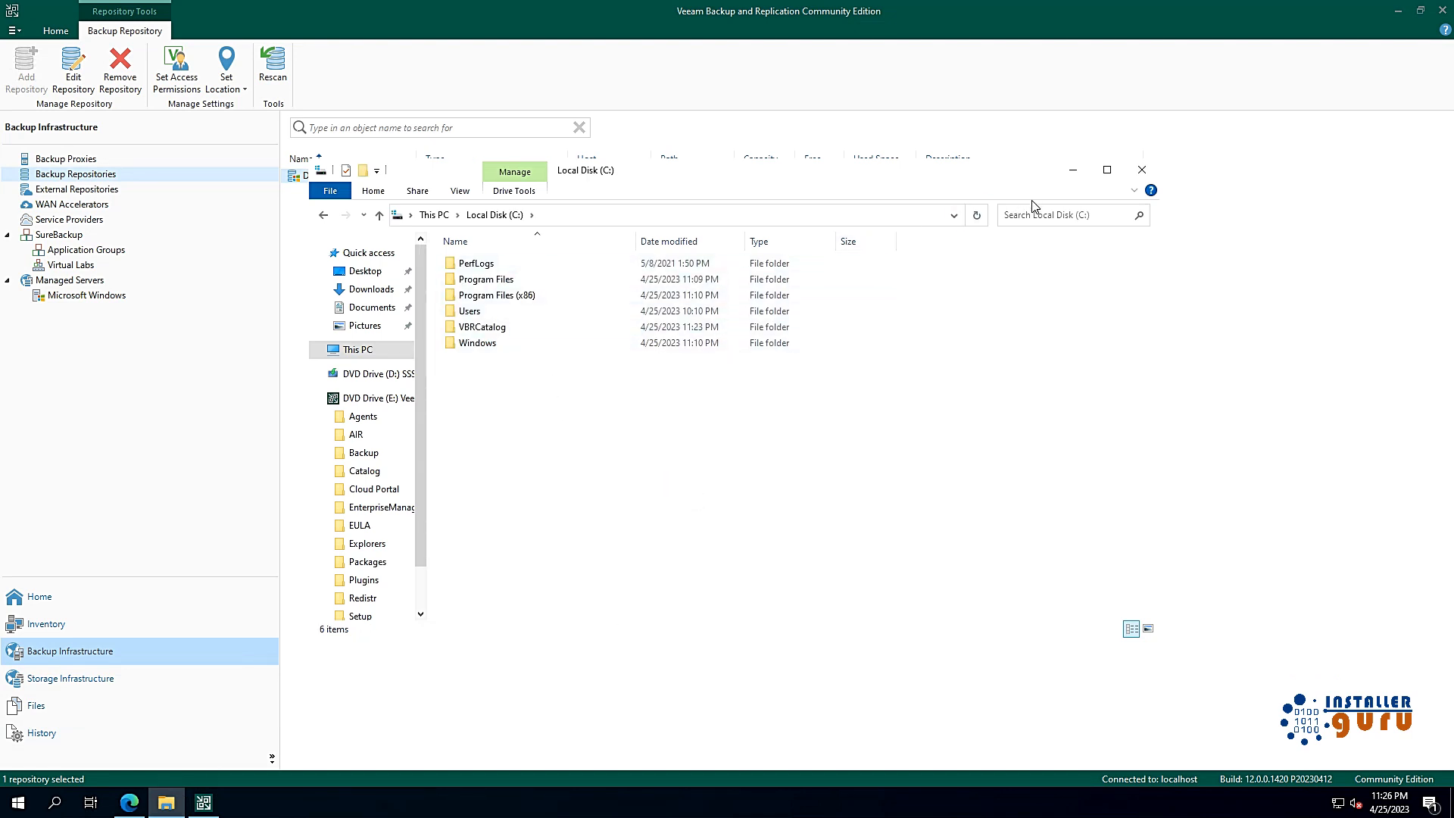
{"action": "left_click", "coordinate": [1072, 169]}
Step: Rescan the Default Backup Repository
{"action": "right_click", "coordinate": [326, 185]}
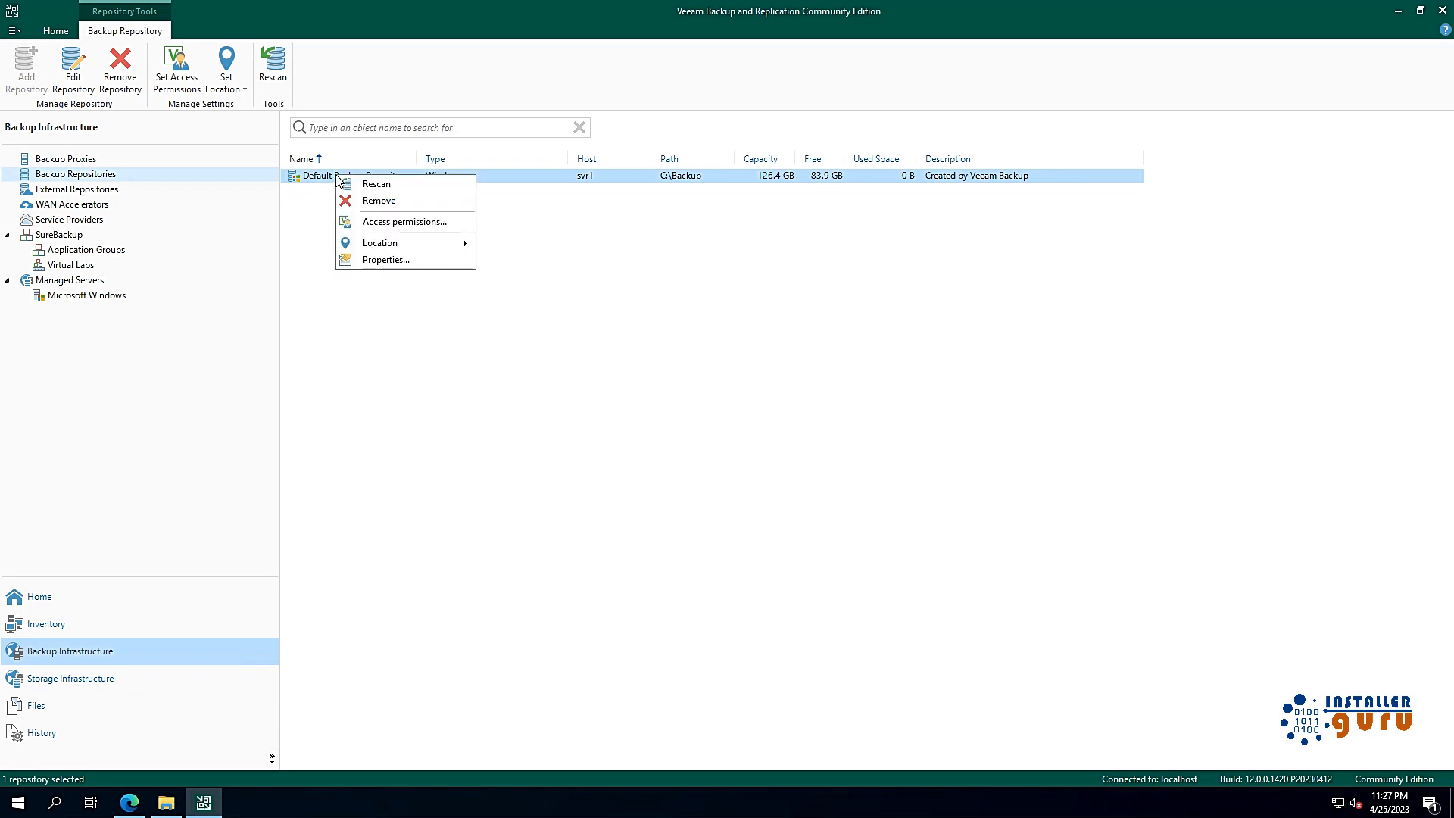
{"action": "left_click", "coordinate": [390, 184]}
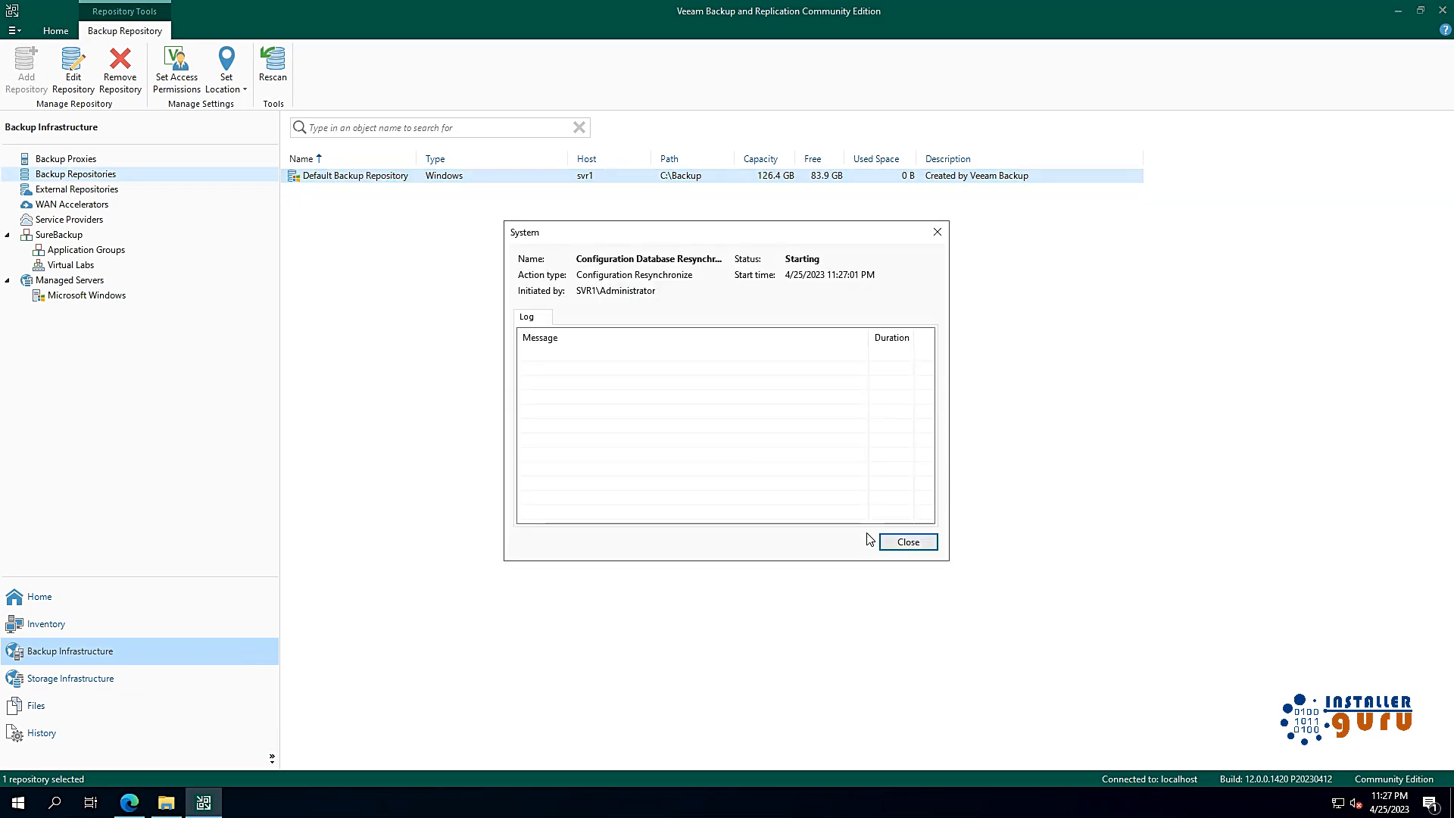
{"action": "left_click", "coordinate": [908, 543]}
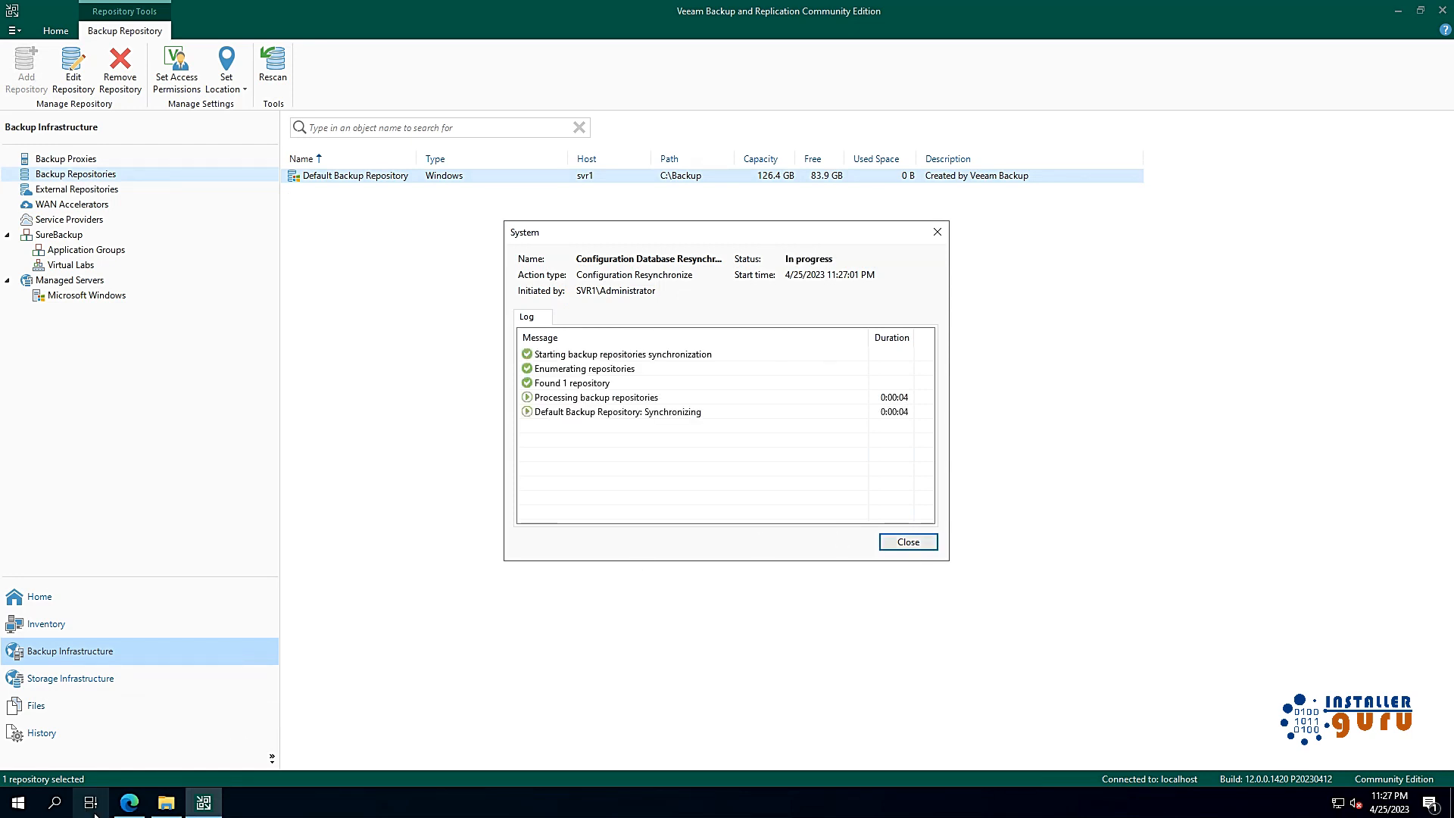
Step: Check the new C:\Backup folder, dismiss the rescan report, and switch to Inventory
{"action": "left_click", "coordinate": [166, 802]}
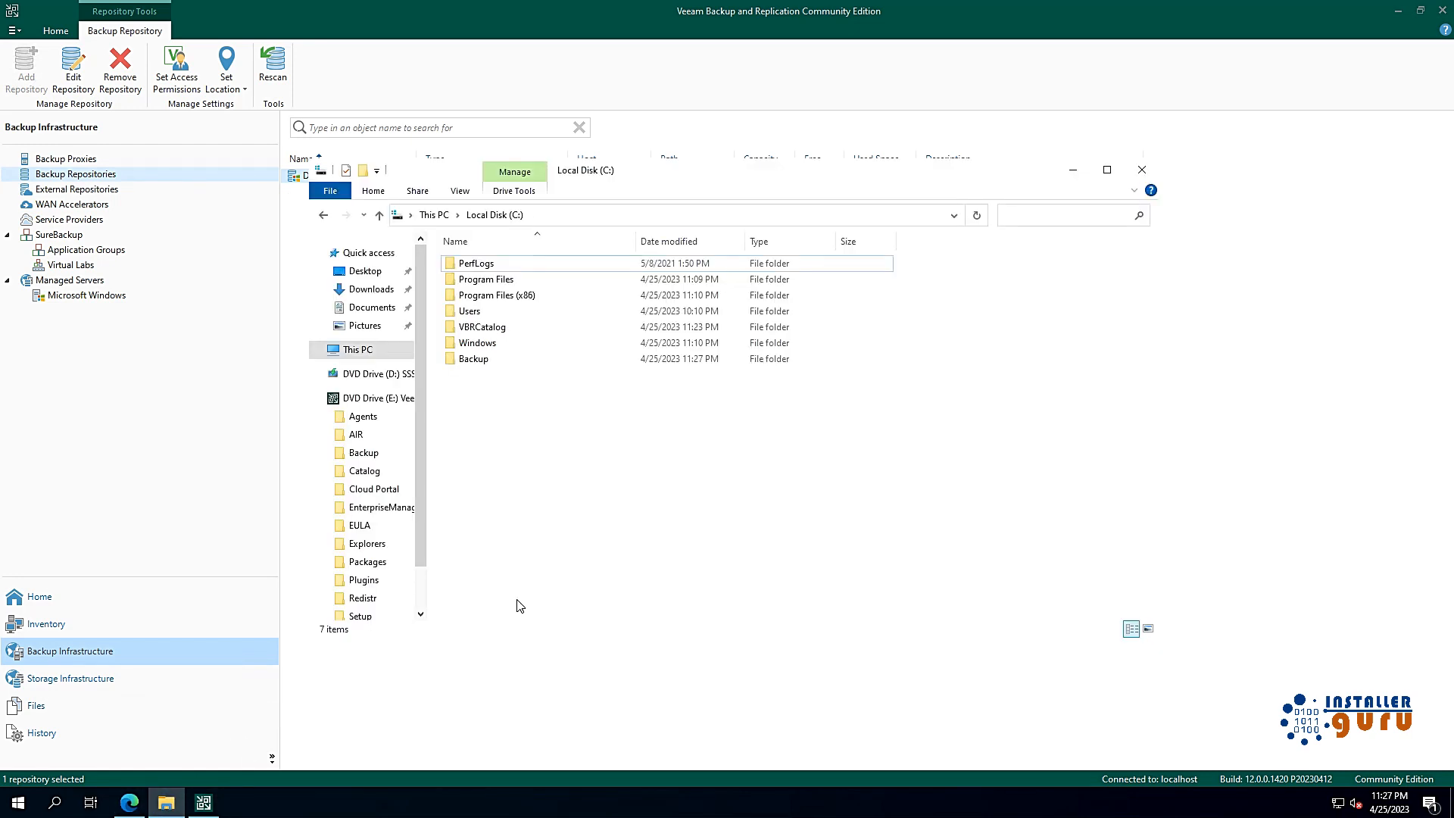
{"action": "double_click", "coordinate": [496, 364]}
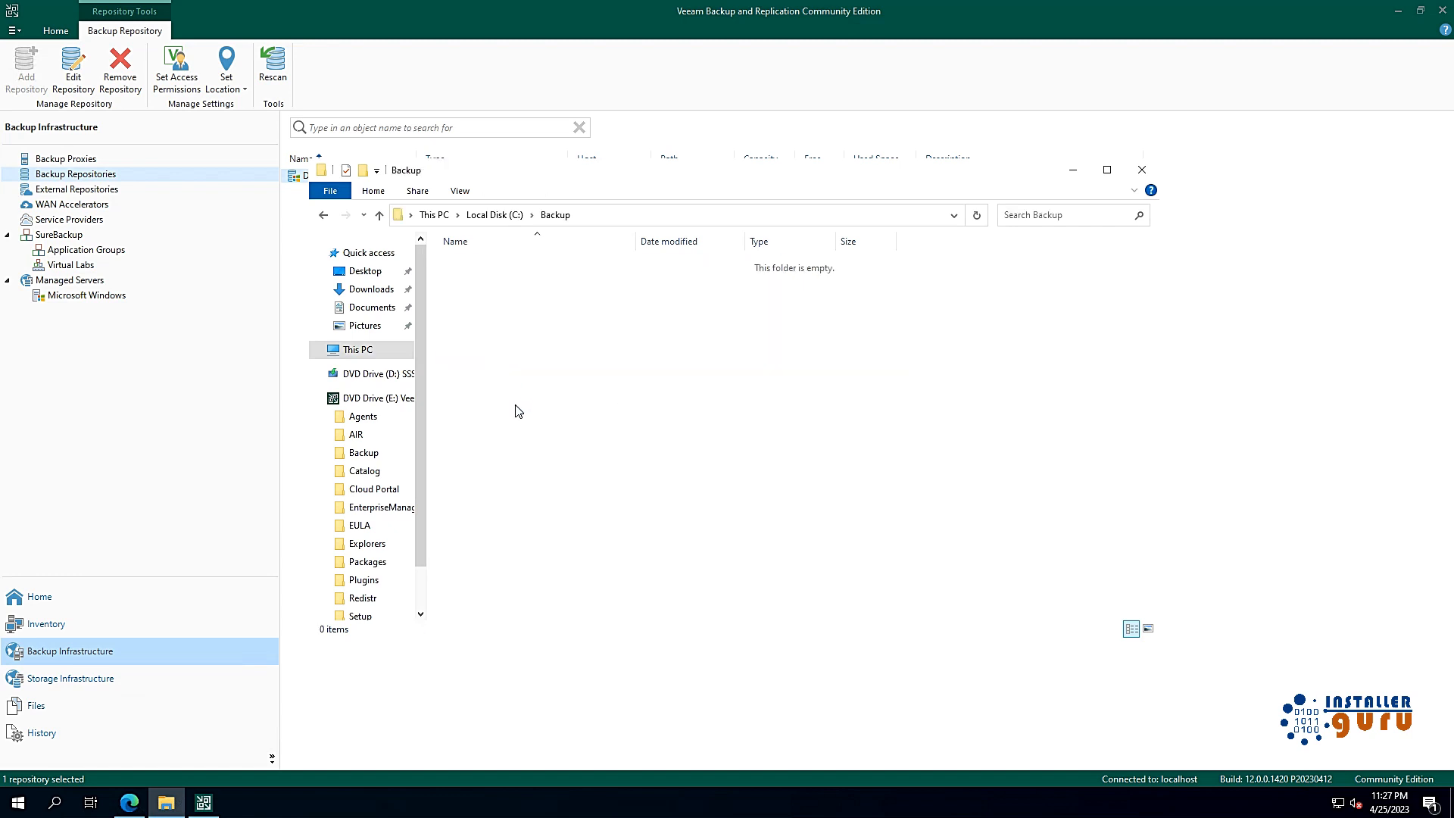
{"action": "left_click", "coordinate": [504, 217]}
{"action": "left_click", "coordinate": [1074, 170]}
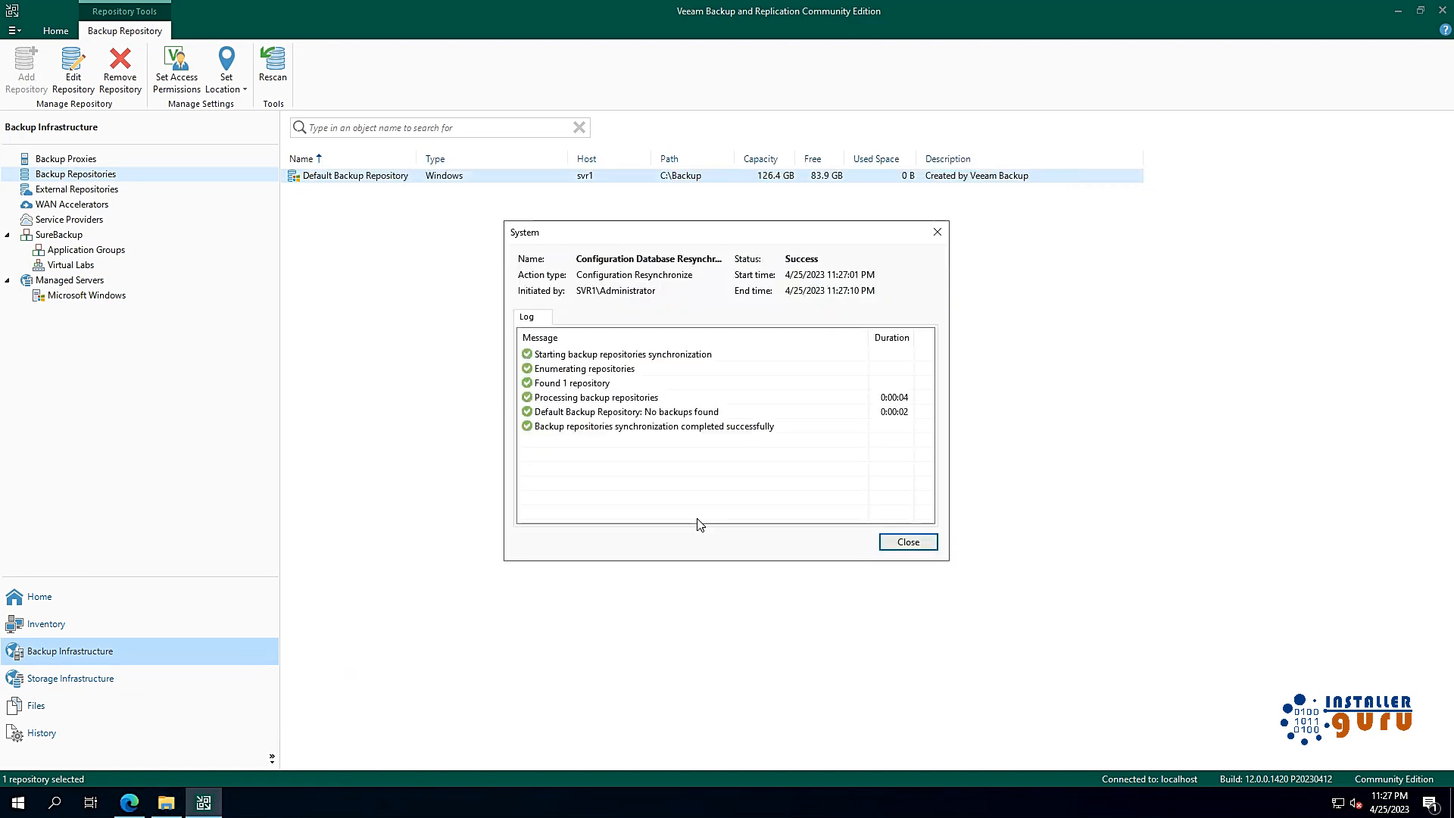
{"action": "left_click", "coordinate": [904, 543]}
{"action": "left_click", "coordinate": [148, 624]}
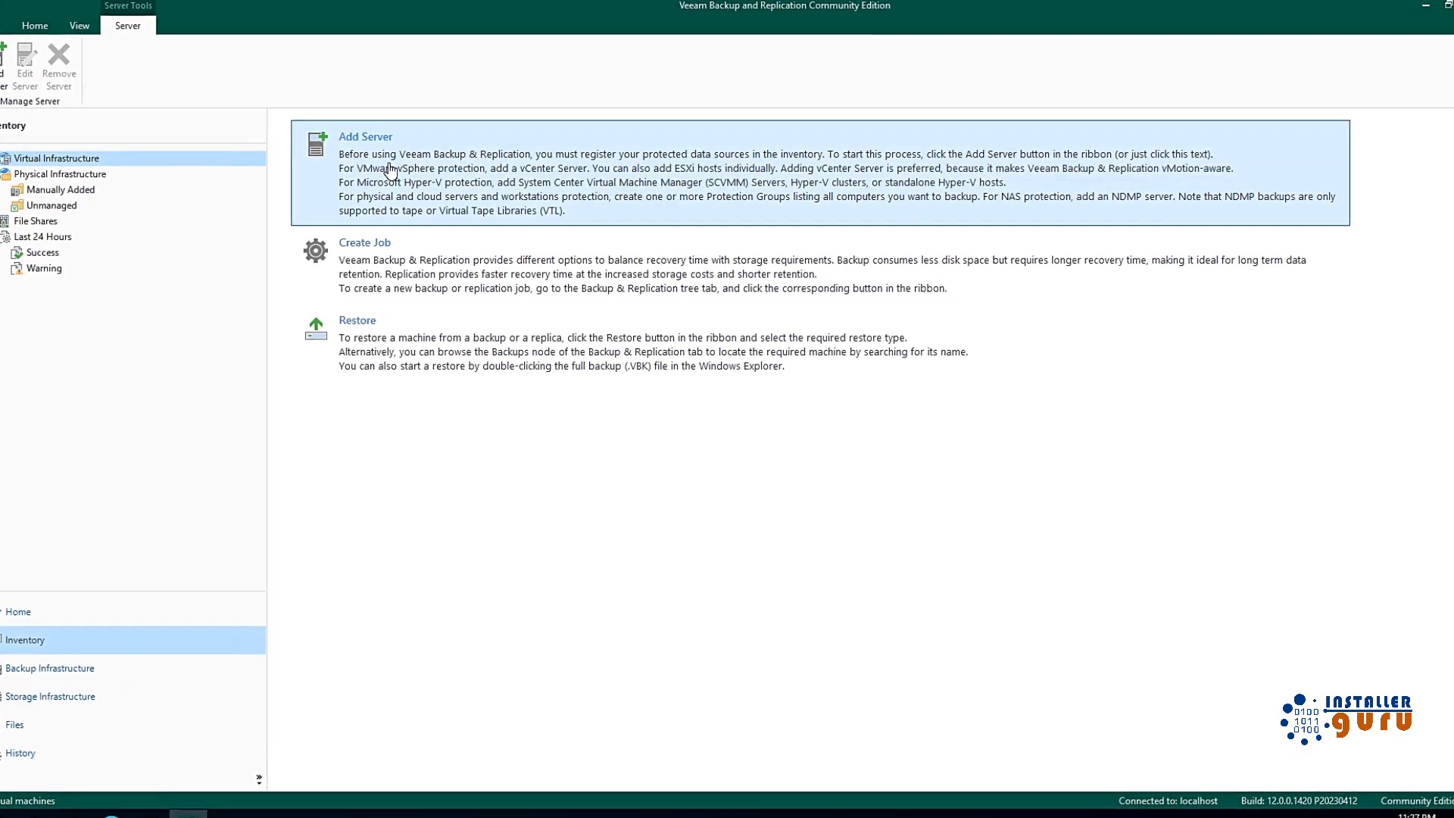
Step: Add Microsoft Hyper-V server 192.168.29.17 as a standalone host
{"action": "left_click", "coordinate": [390, 169]}
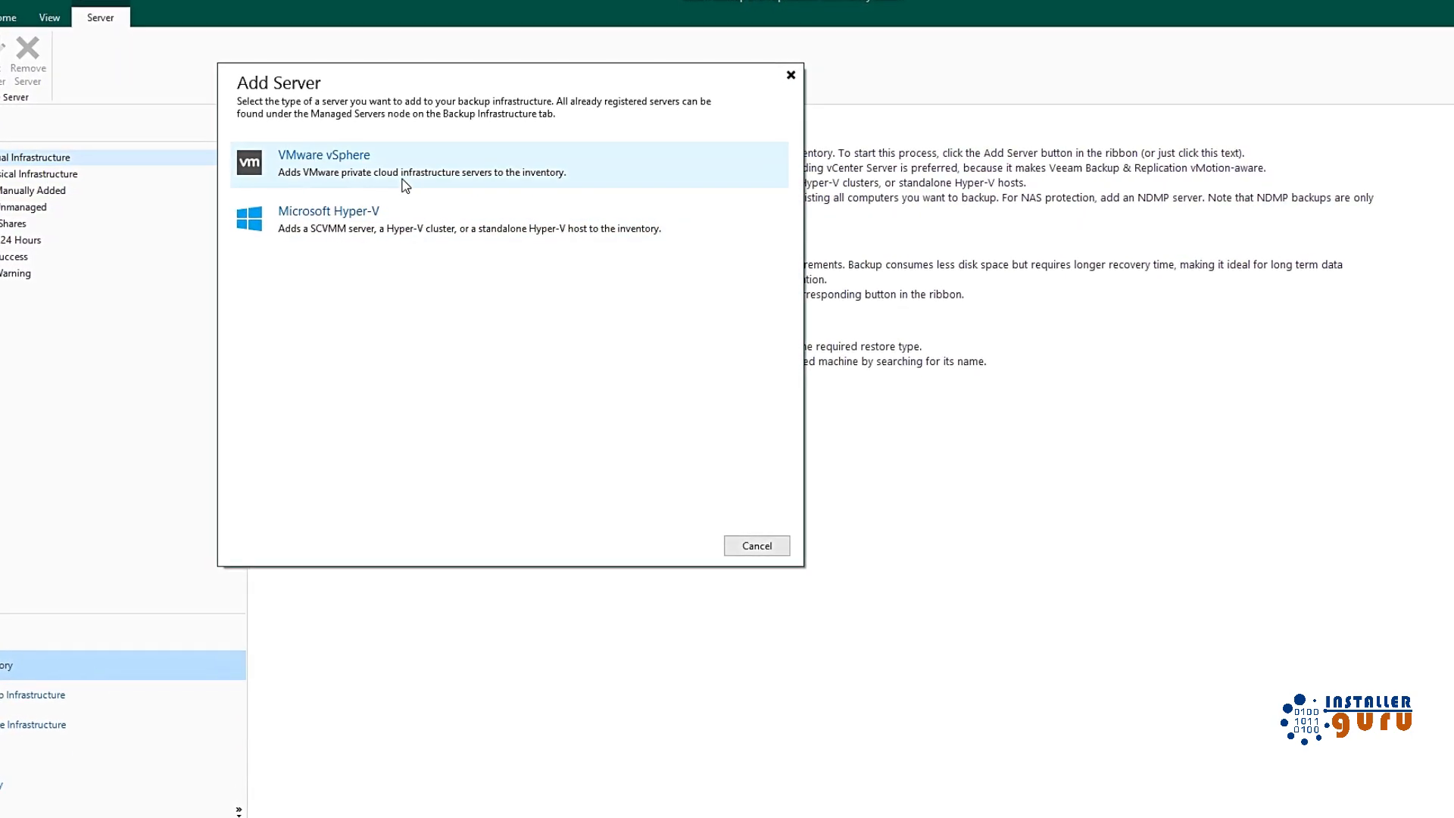
{"action": "left_click", "coordinate": [352, 239]}
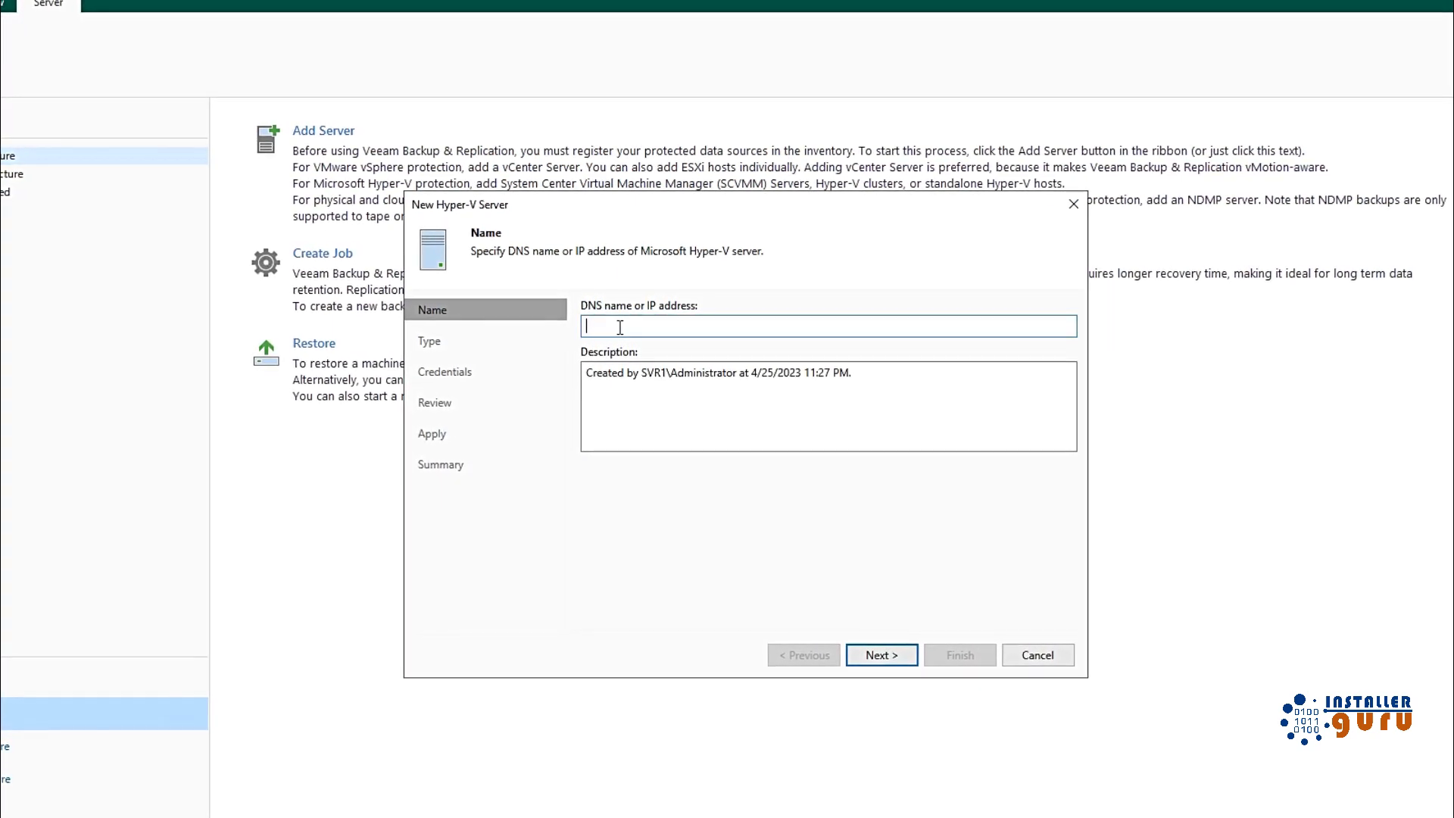
{"action": "type", "text": "192."}
{"action": "type", "text": "168.29."}
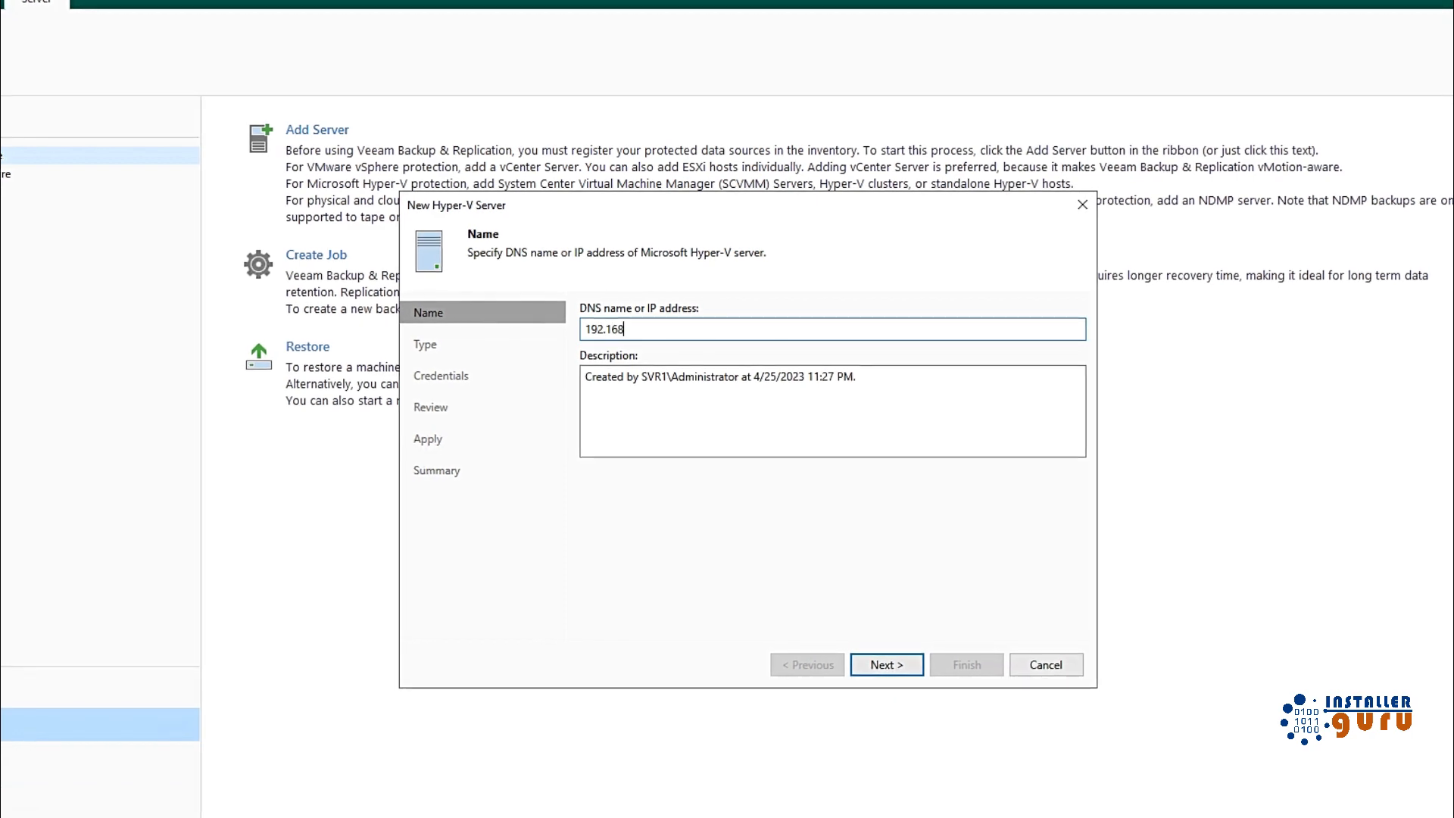
{"action": "type", "text": "17"}
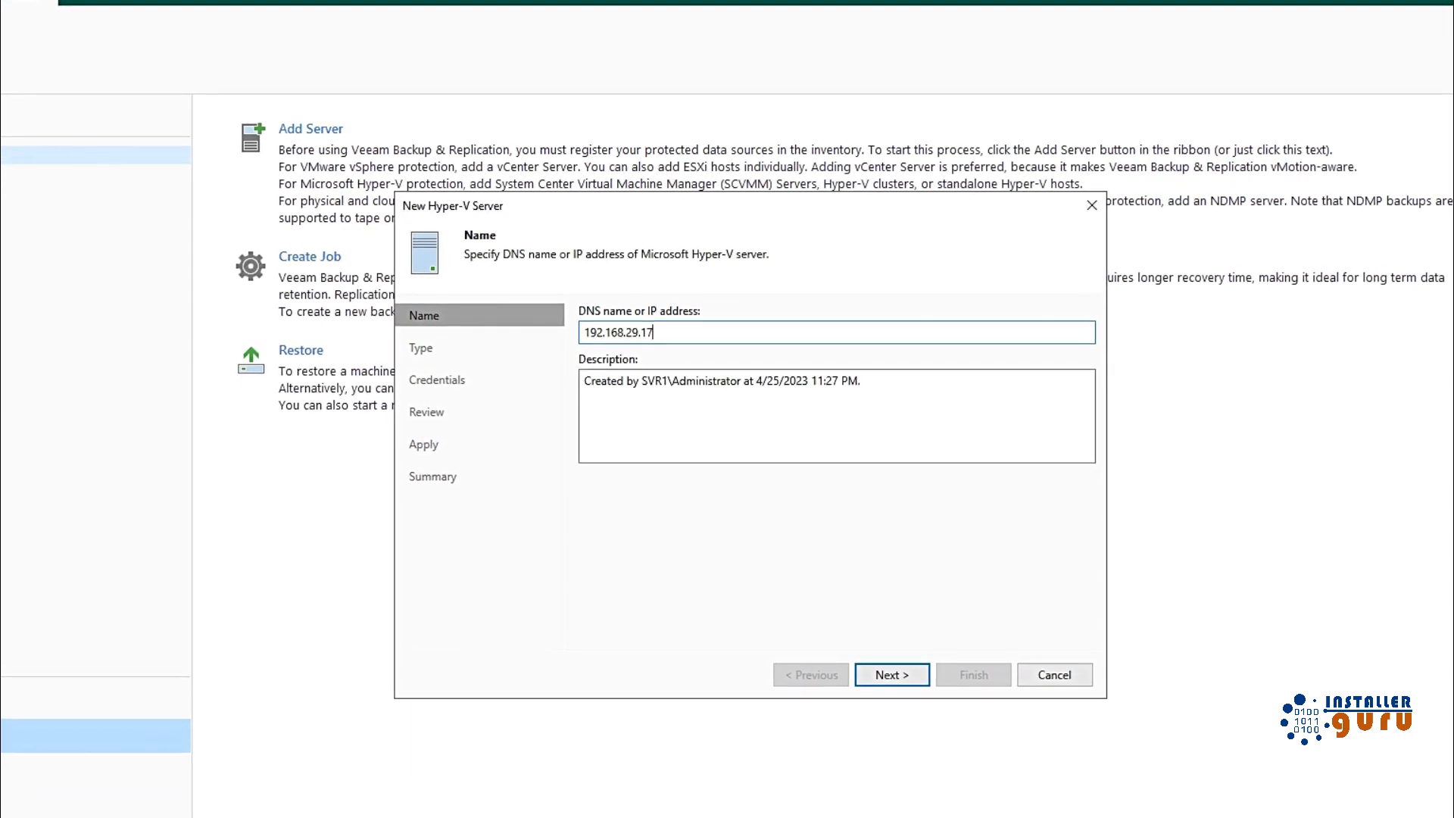
{"action": "left_click", "coordinate": [903, 692]}
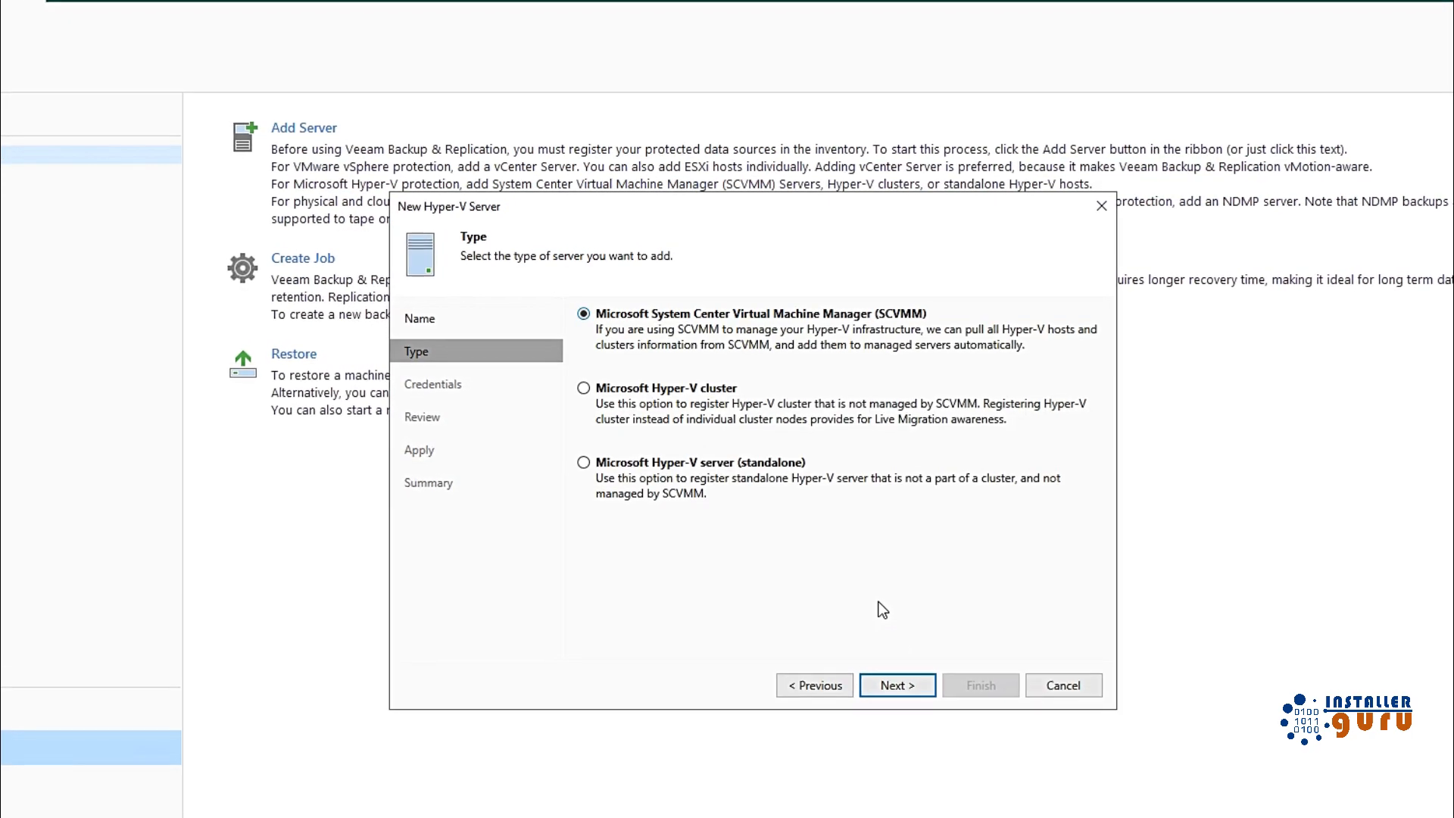
{"action": "left_click", "coordinate": [775, 459]}
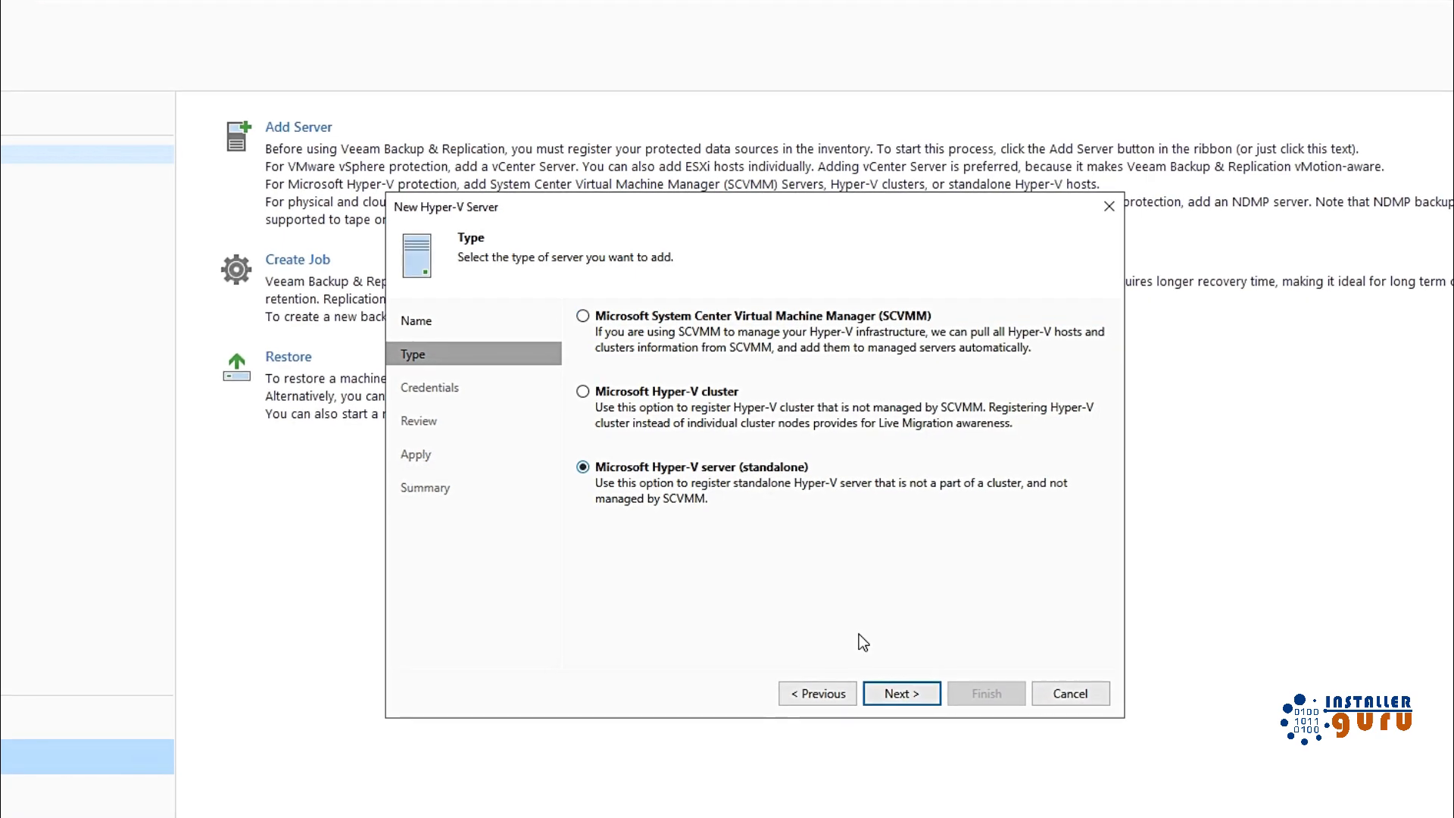
{"action": "left_click", "coordinate": [903, 693]}
Step: Add new credentials for the host and accept the Windows client OS warning
{"action": "left_click", "coordinate": [1011, 370]}
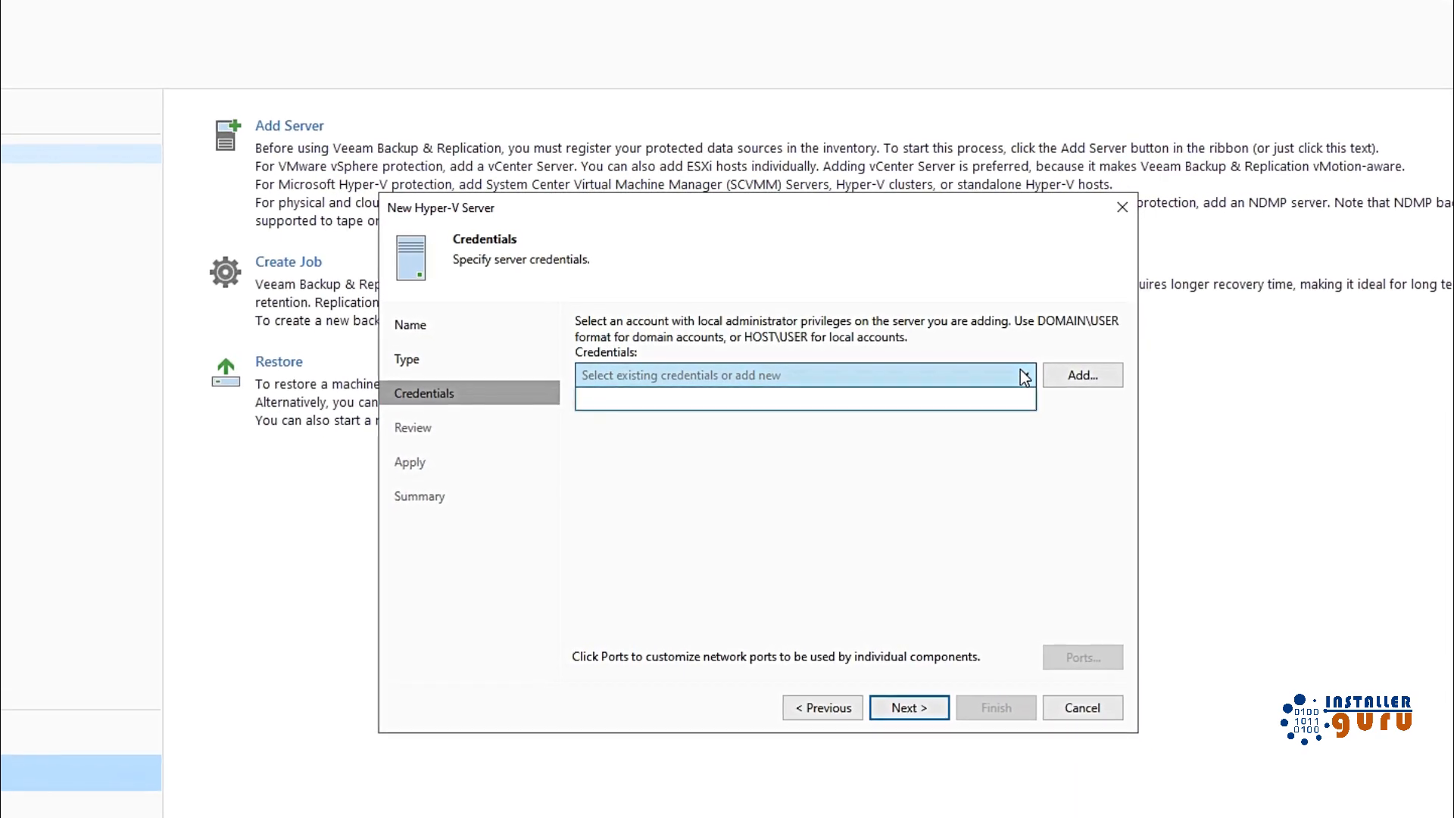
{"action": "left_click", "coordinate": [1081, 374]}
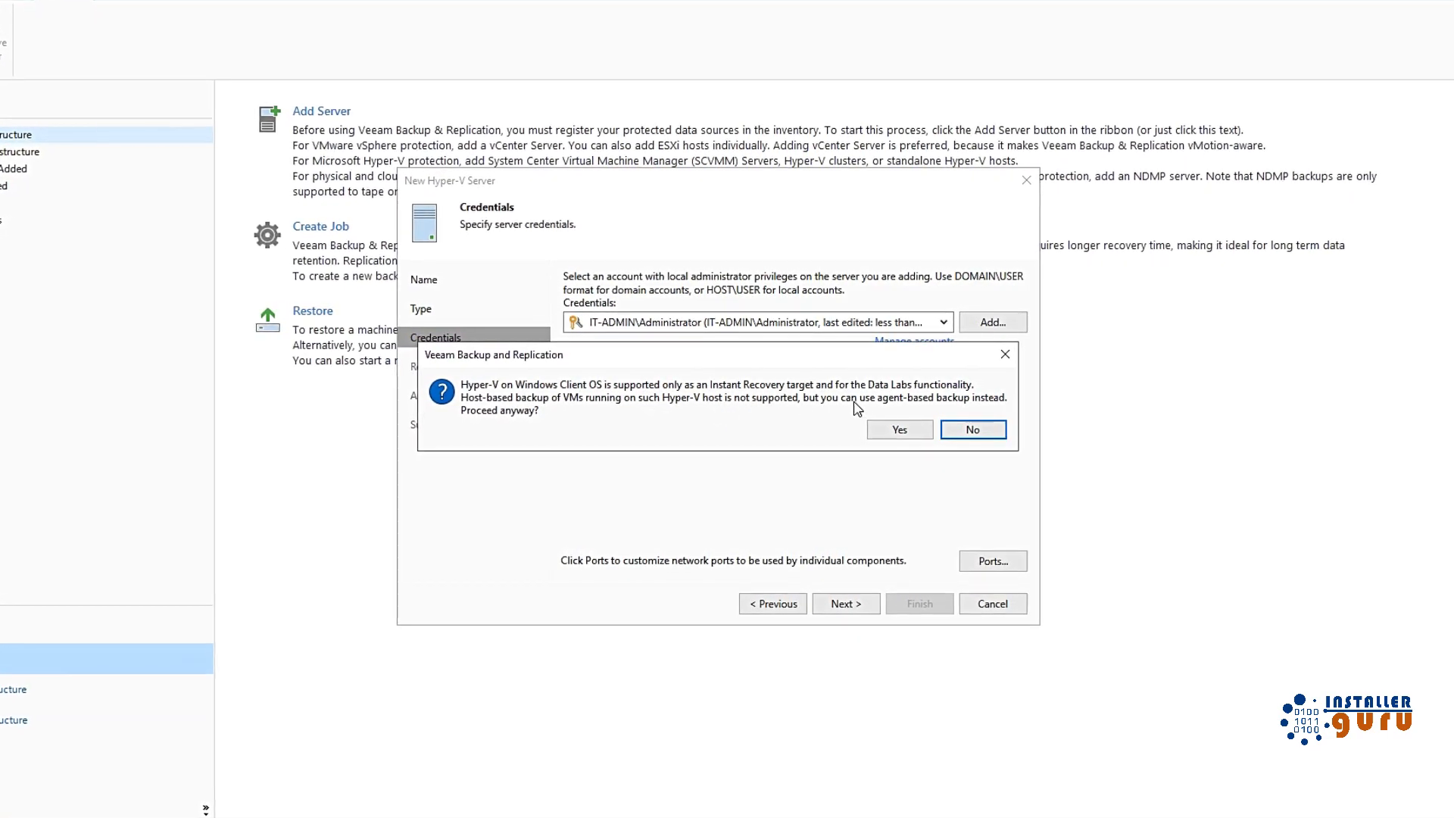
{"action": "left_click", "coordinate": [899, 431]}
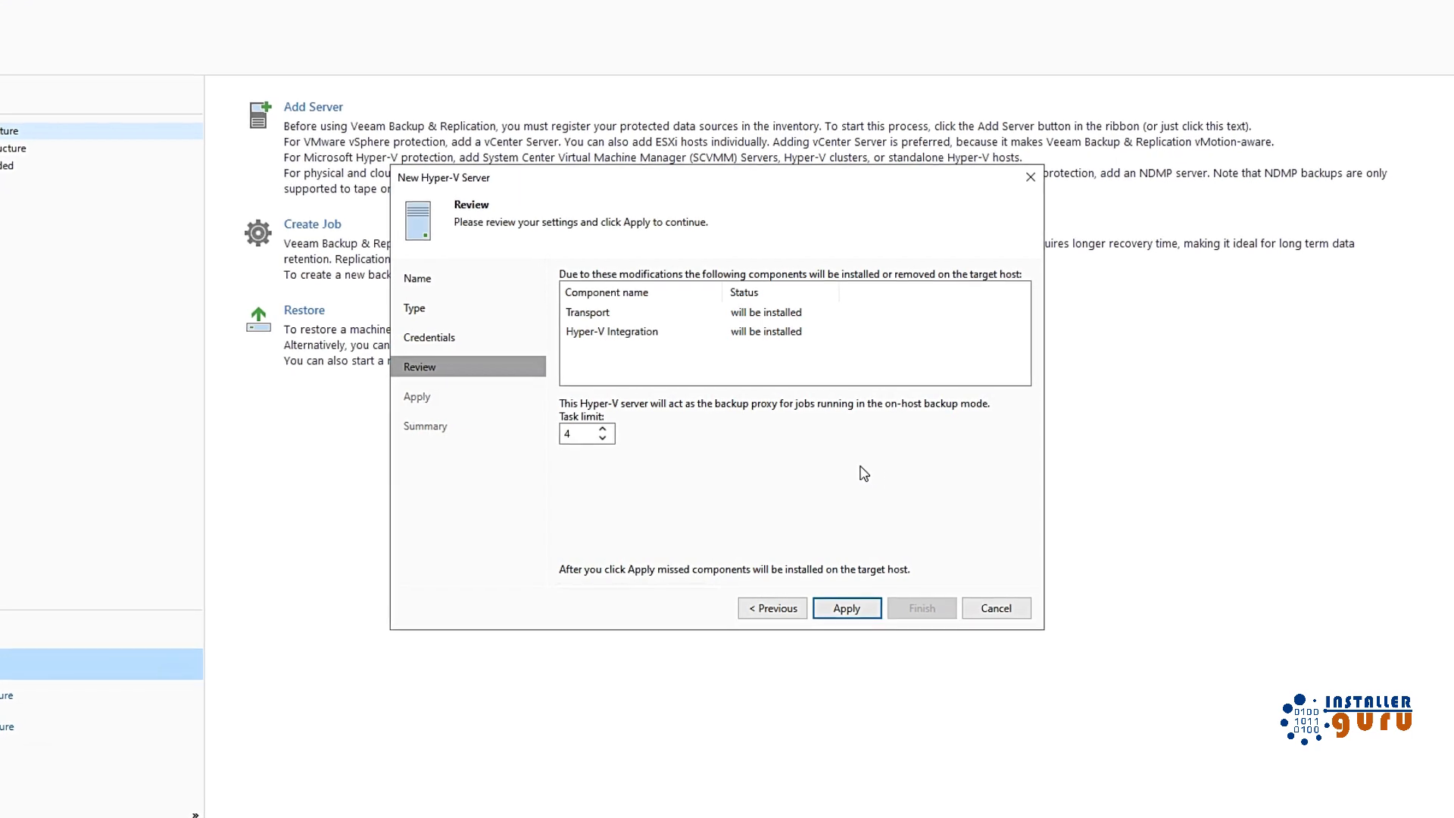
Step: Apply the Hyper-V host 192.168.29.17 settings and install its components
{"action": "left_click", "coordinate": [866, 610]}
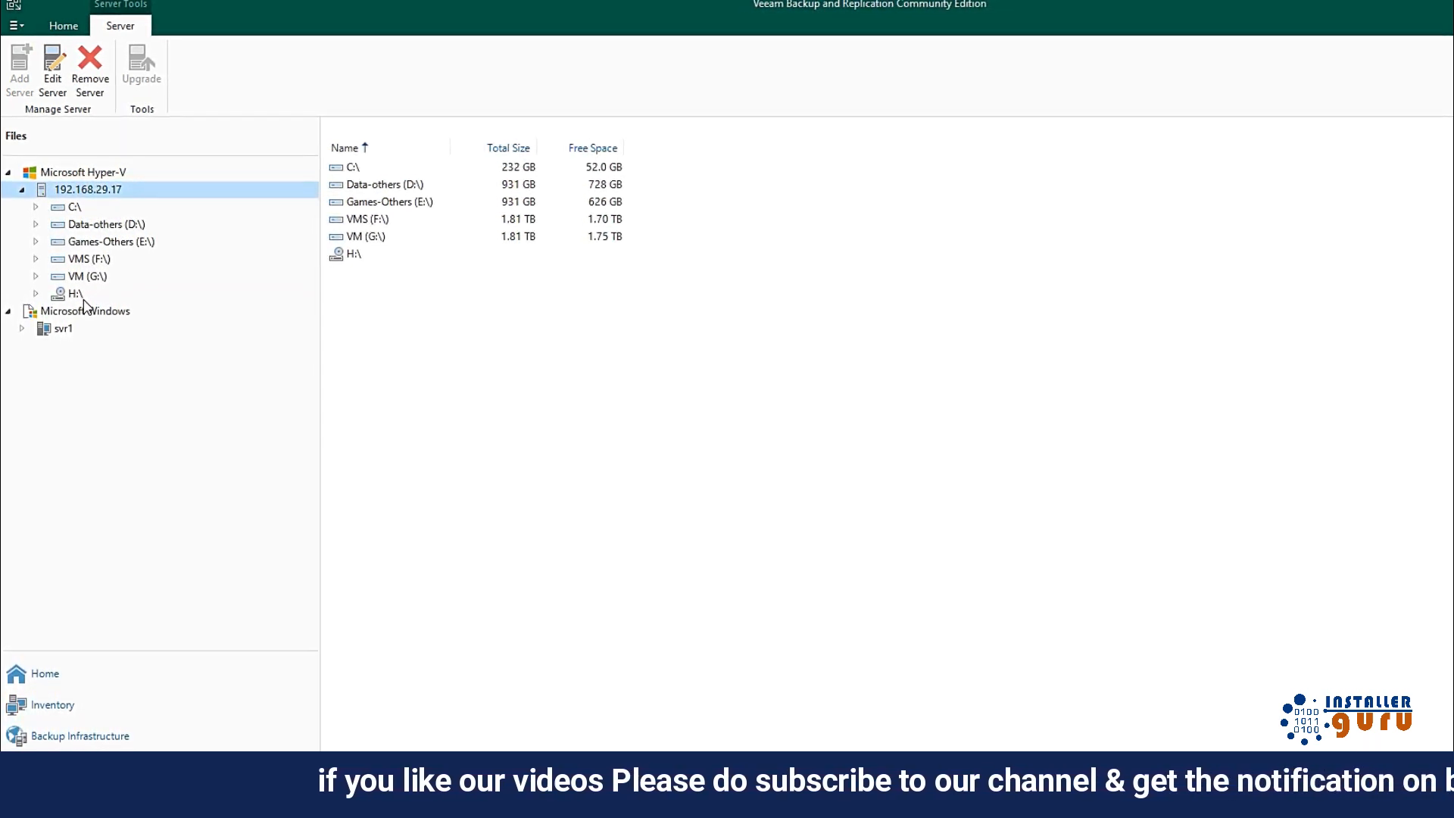
Step: Browse the host's C:\ and D:\ drives, then start a new file copy job from Data-others (D:\)
{"action": "left_click", "coordinate": [73, 214]}
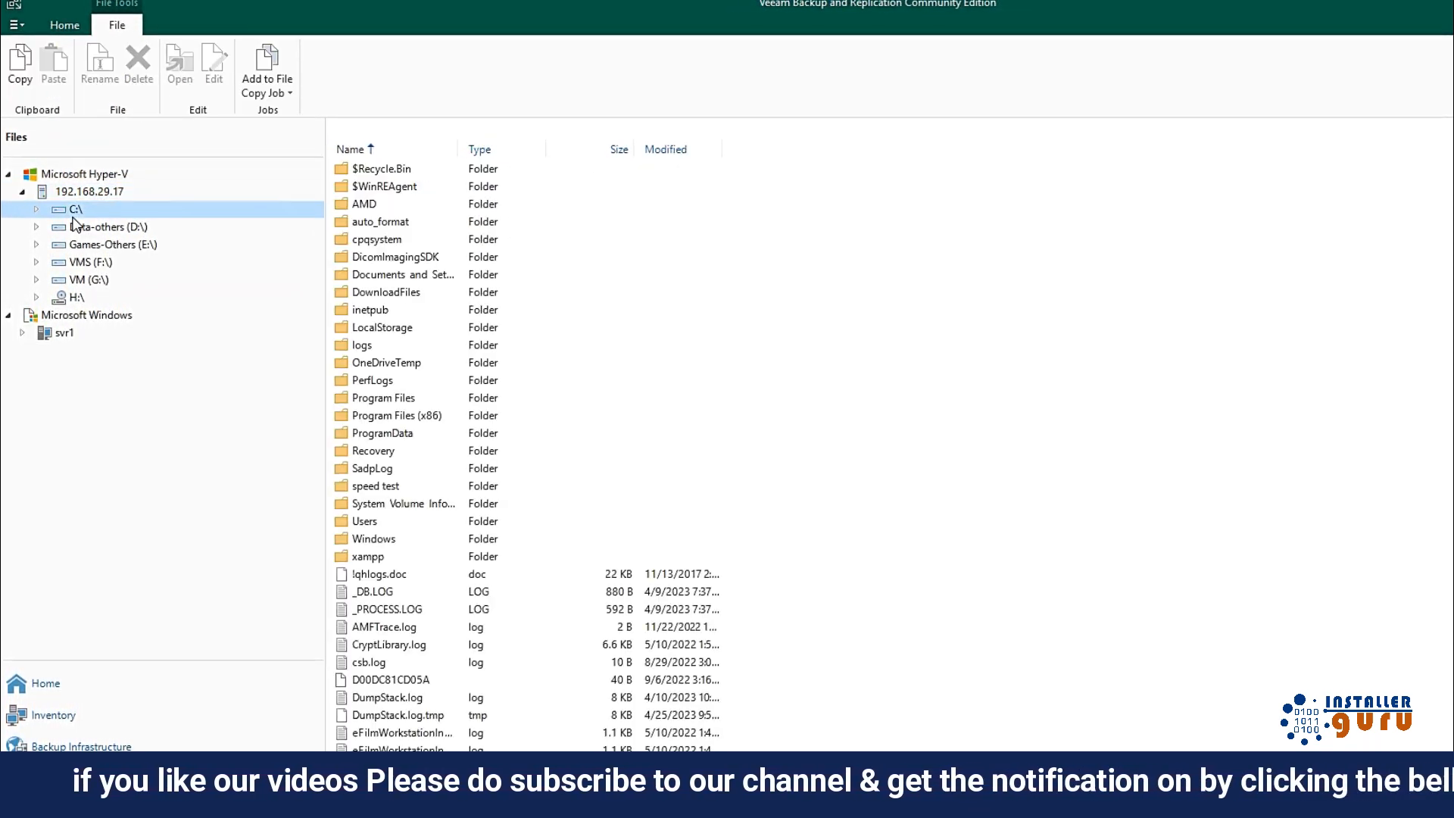
{"action": "left_click", "coordinate": [101, 226]}
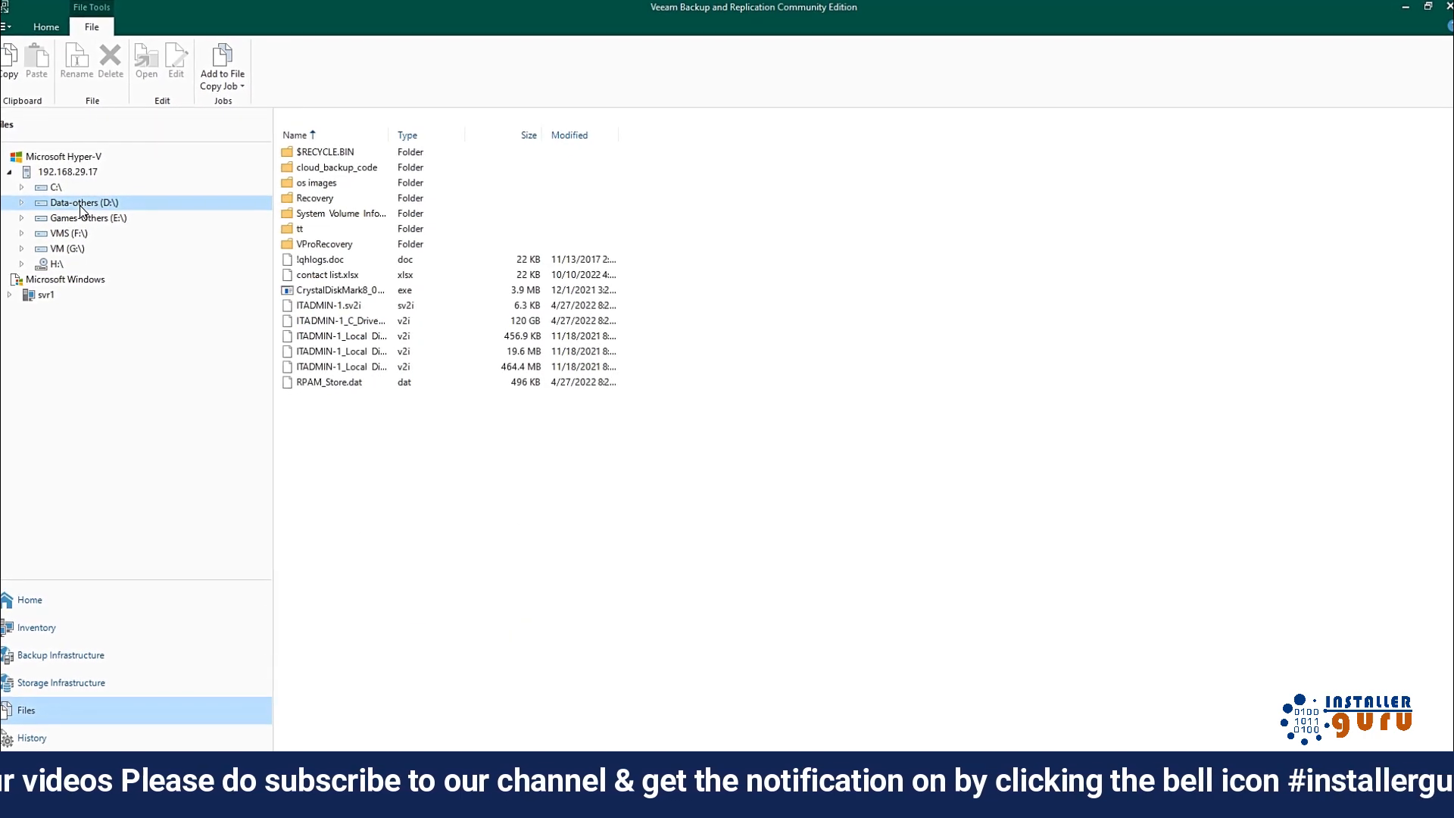
{"action": "right_click", "coordinate": [70, 205]}
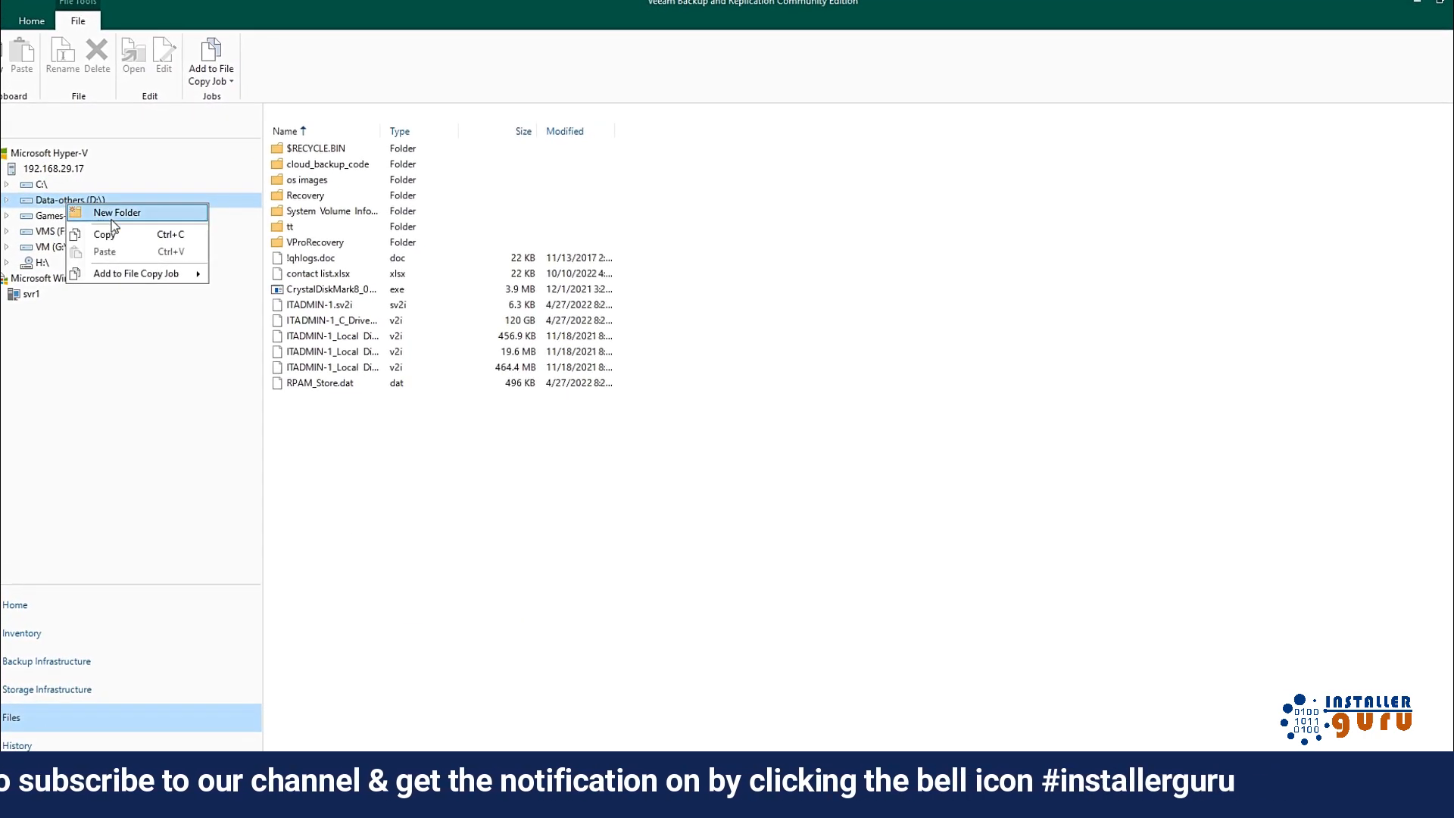
{"action": "mouse_move", "coordinate": [163, 276]}
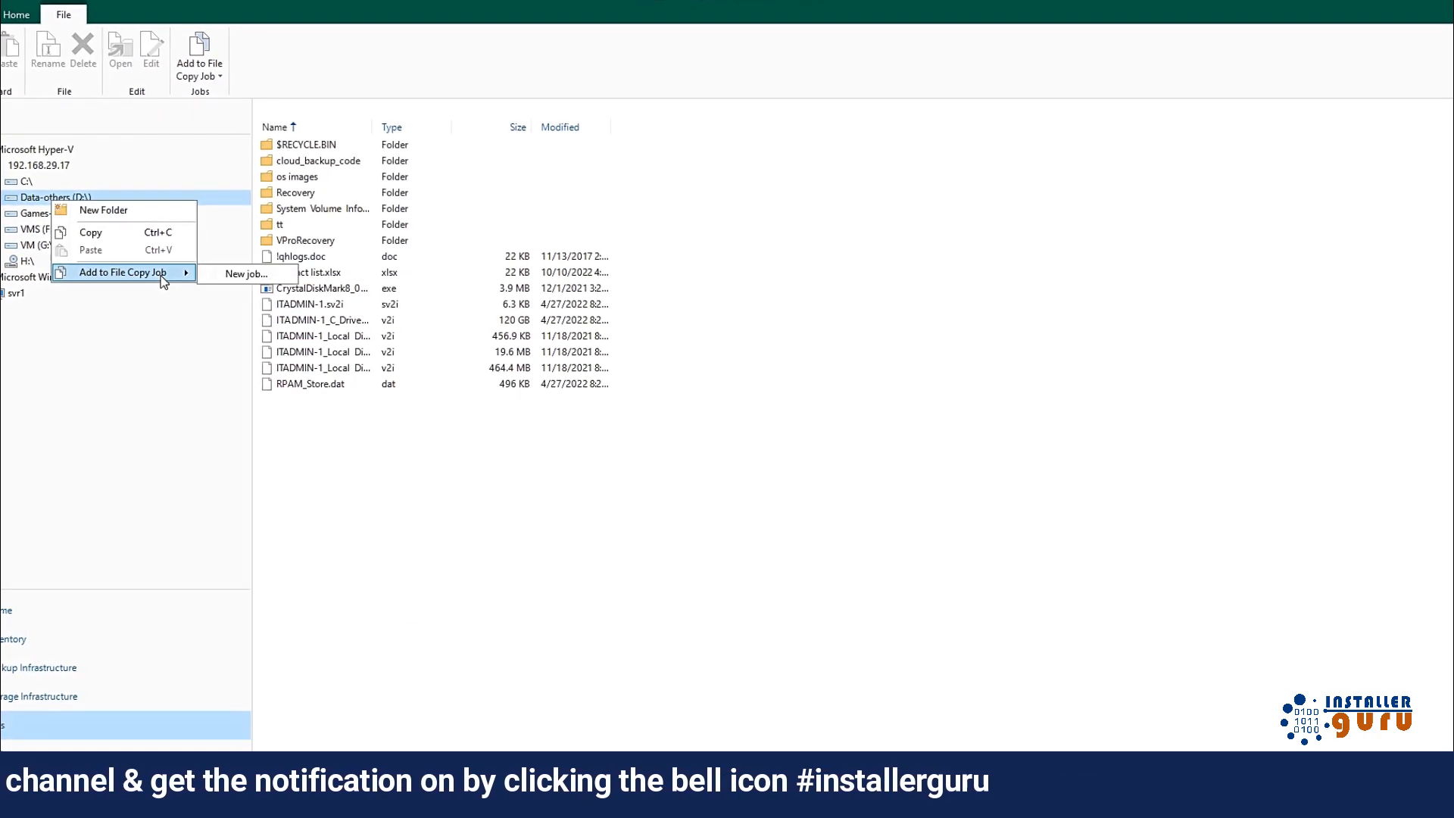
{"action": "left_click", "coordinate": [237, 274]}
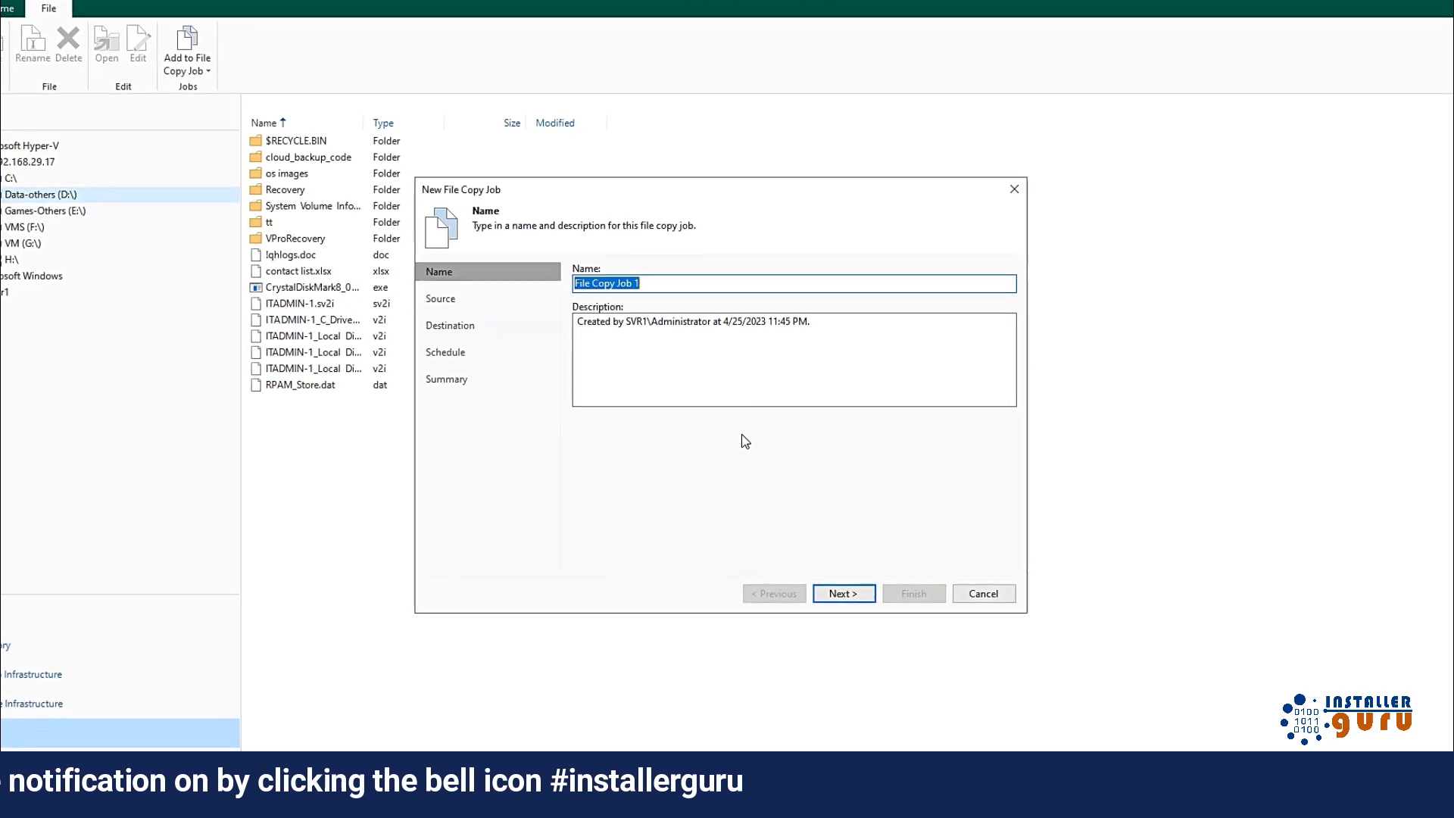
Step: Name the file copy job 'test' and advance to its destination settings
{"action": "type", "text": "test"}
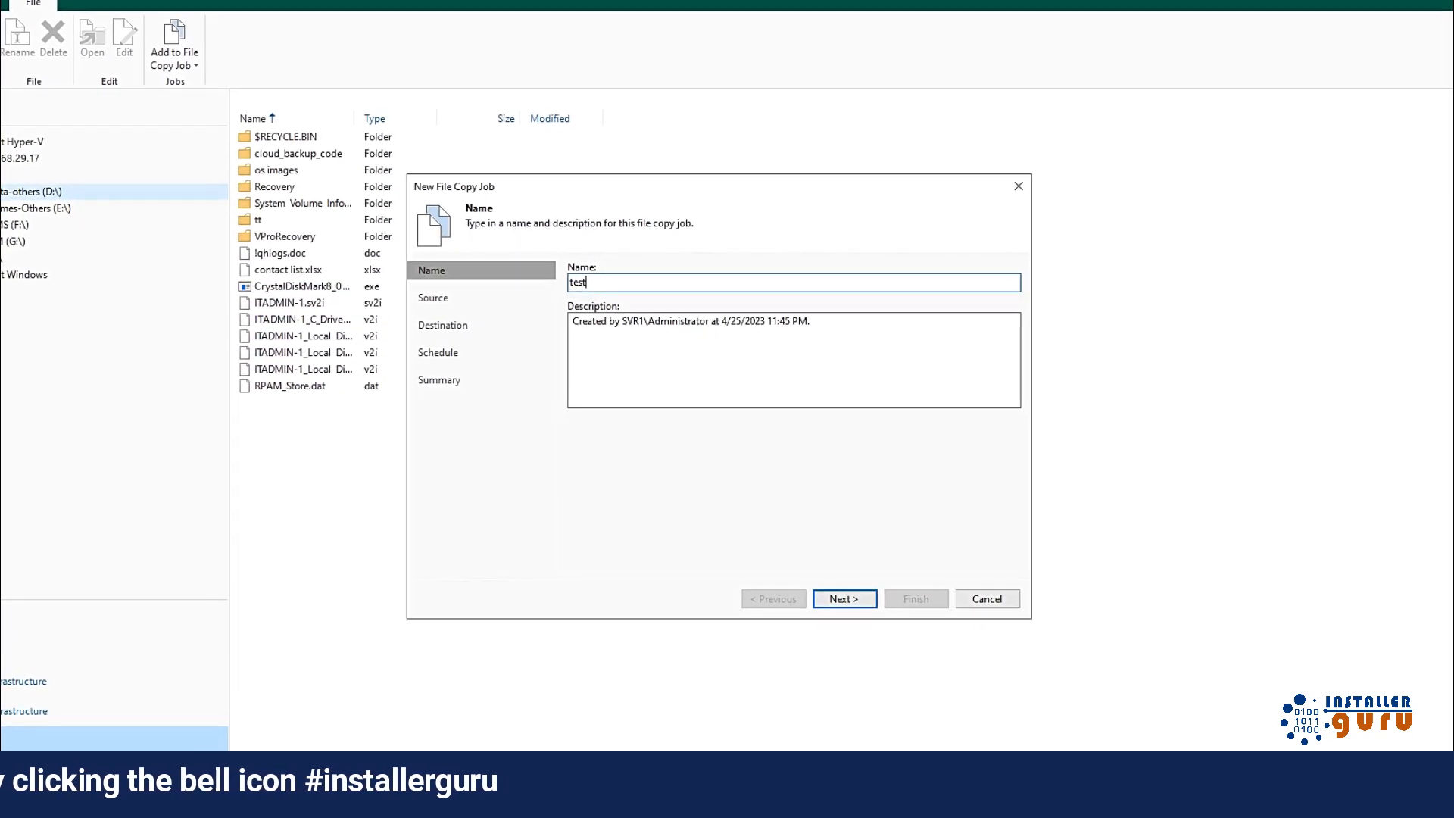
{"action": "left_click", "coordinate": [844, 598]}
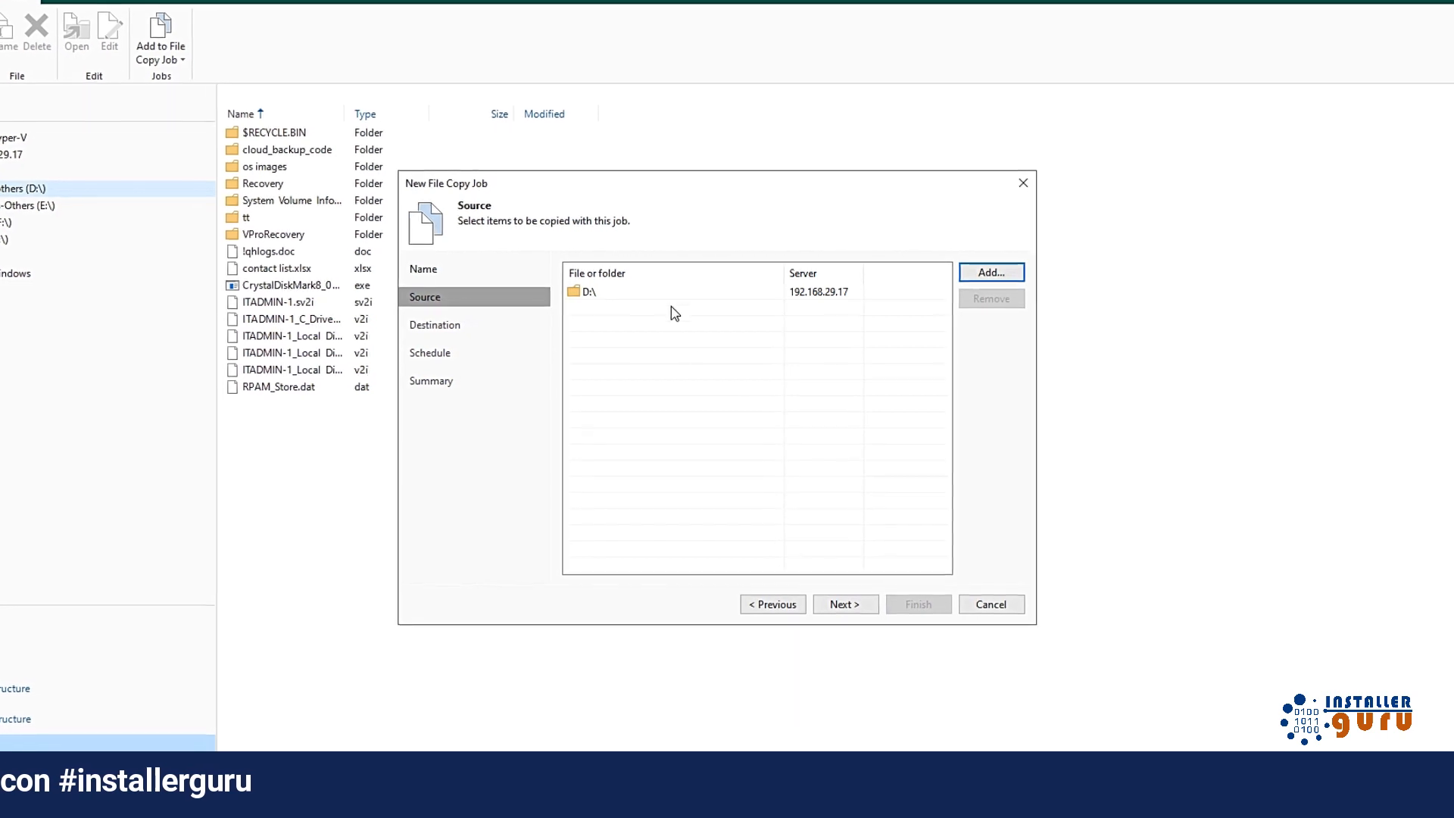
{"action": "left_click", "coordinate": [845, 603]}
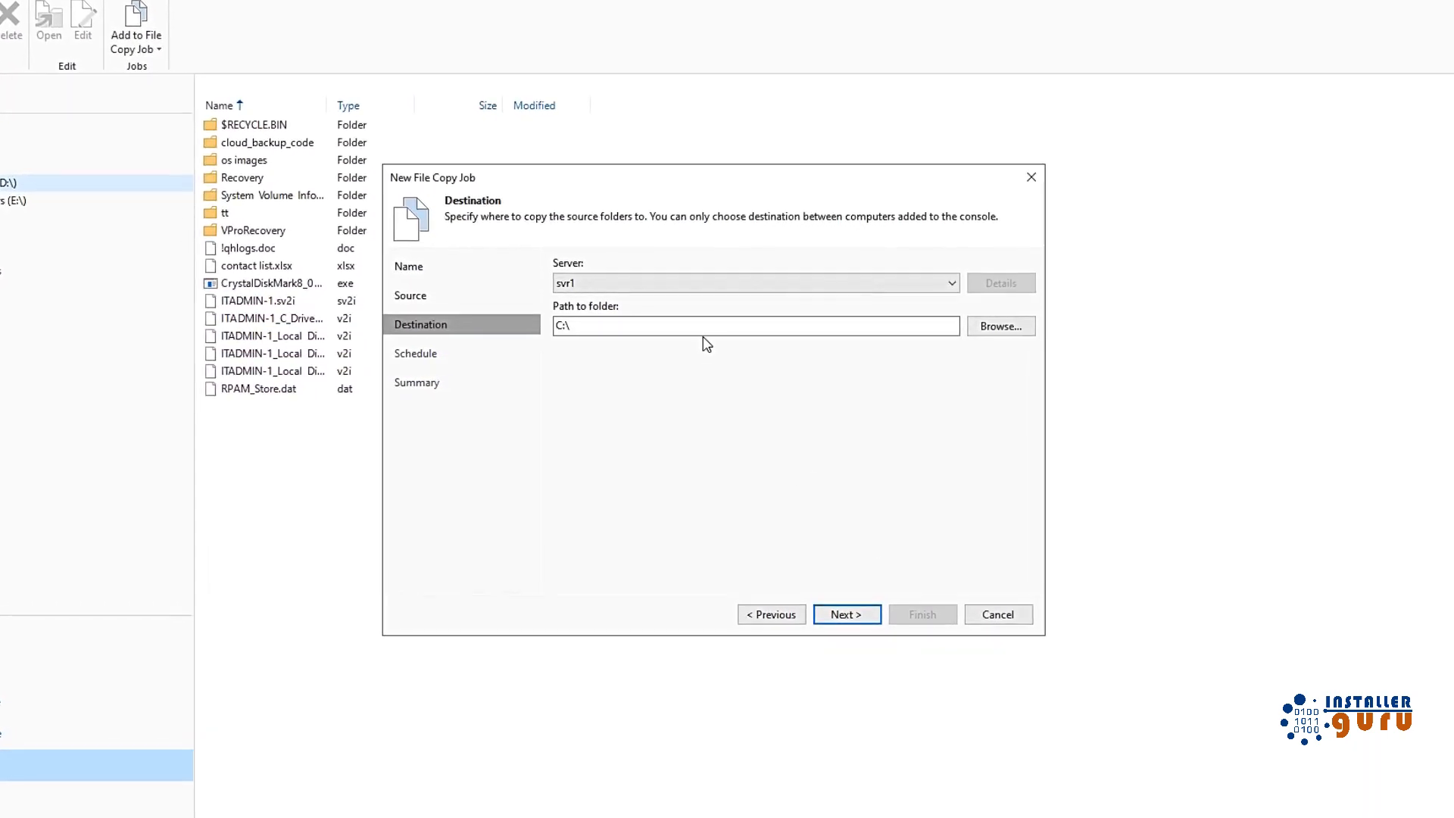
Step: Set the job's destination folder to C:\Backup on svr1
{"action": "left_click", "coordinate": [878, 328]}
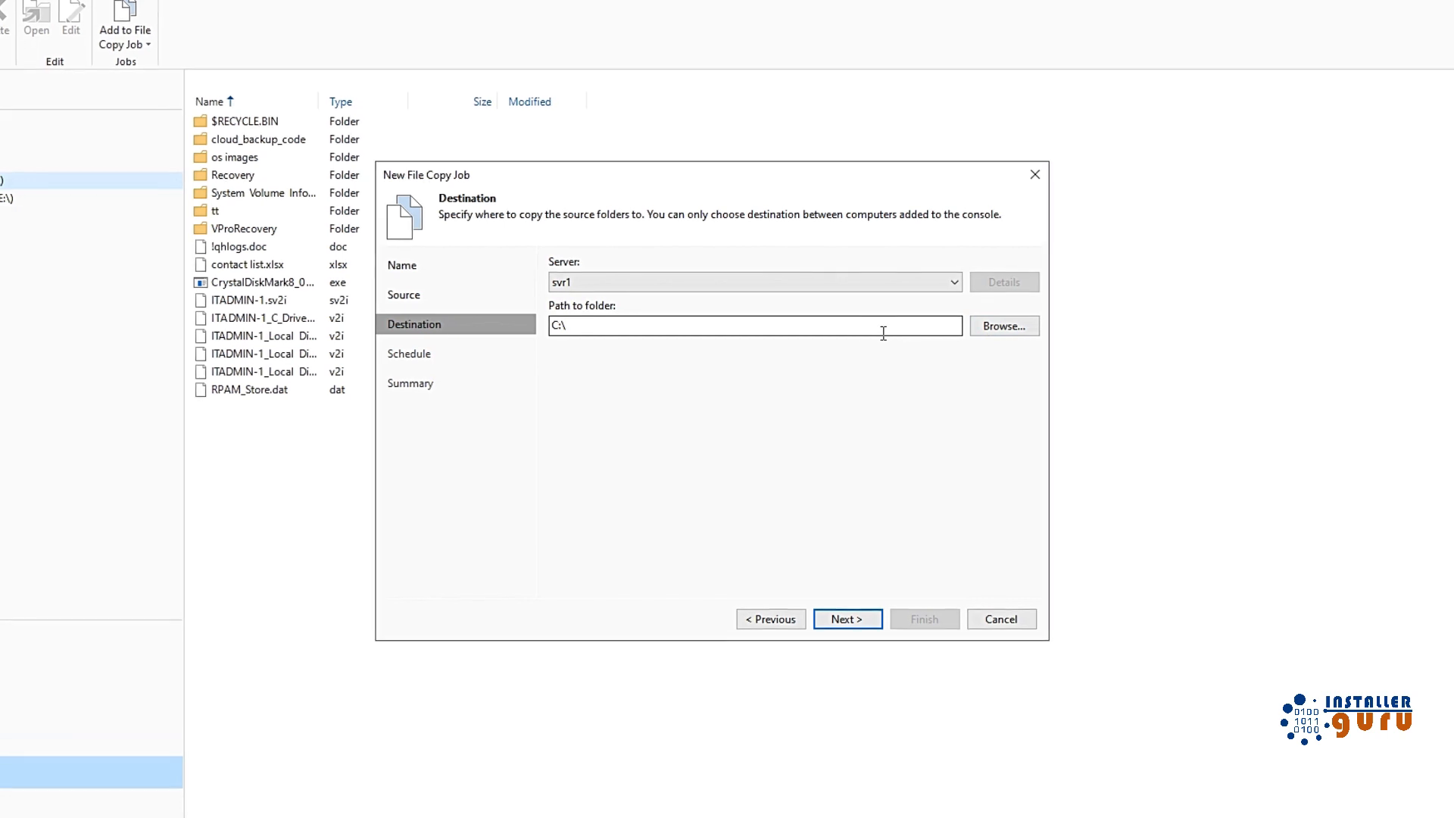
{"action": "left_click", "coordinate": [999, 329]}
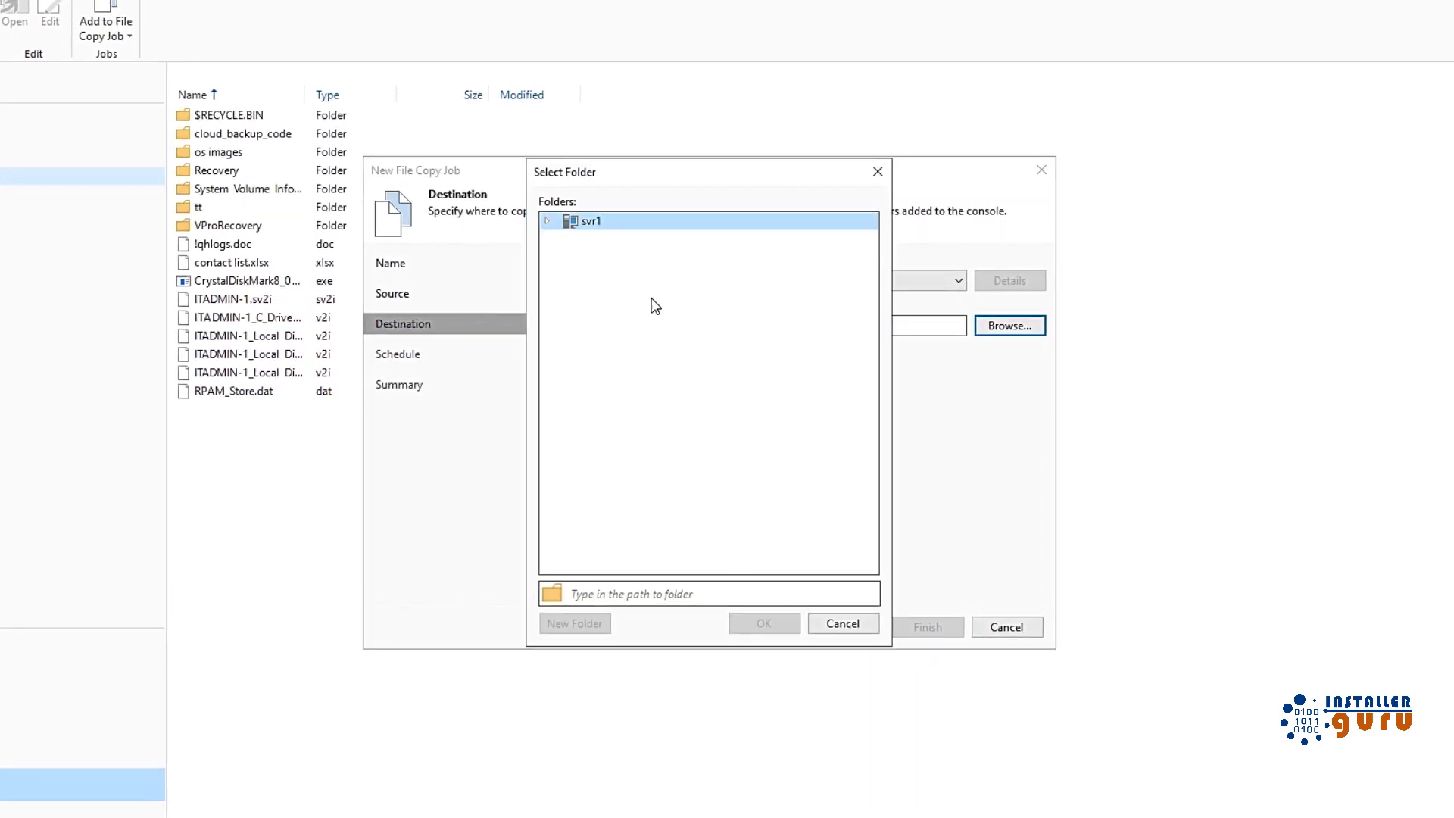
{"action": "left_click", "coordinate": [547, 221]}
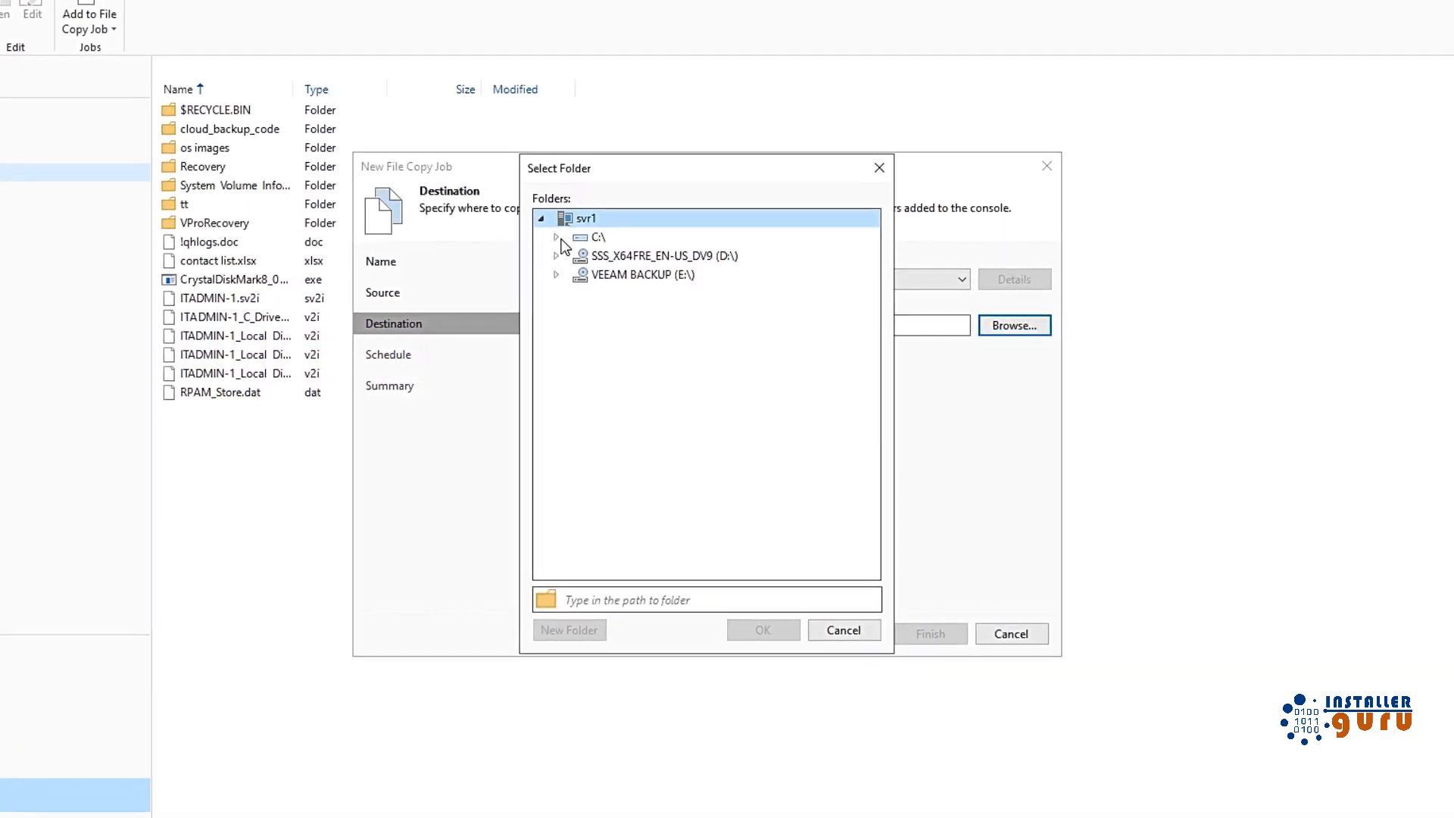
{"action": "left_click", "coordinate": [559, 239]}
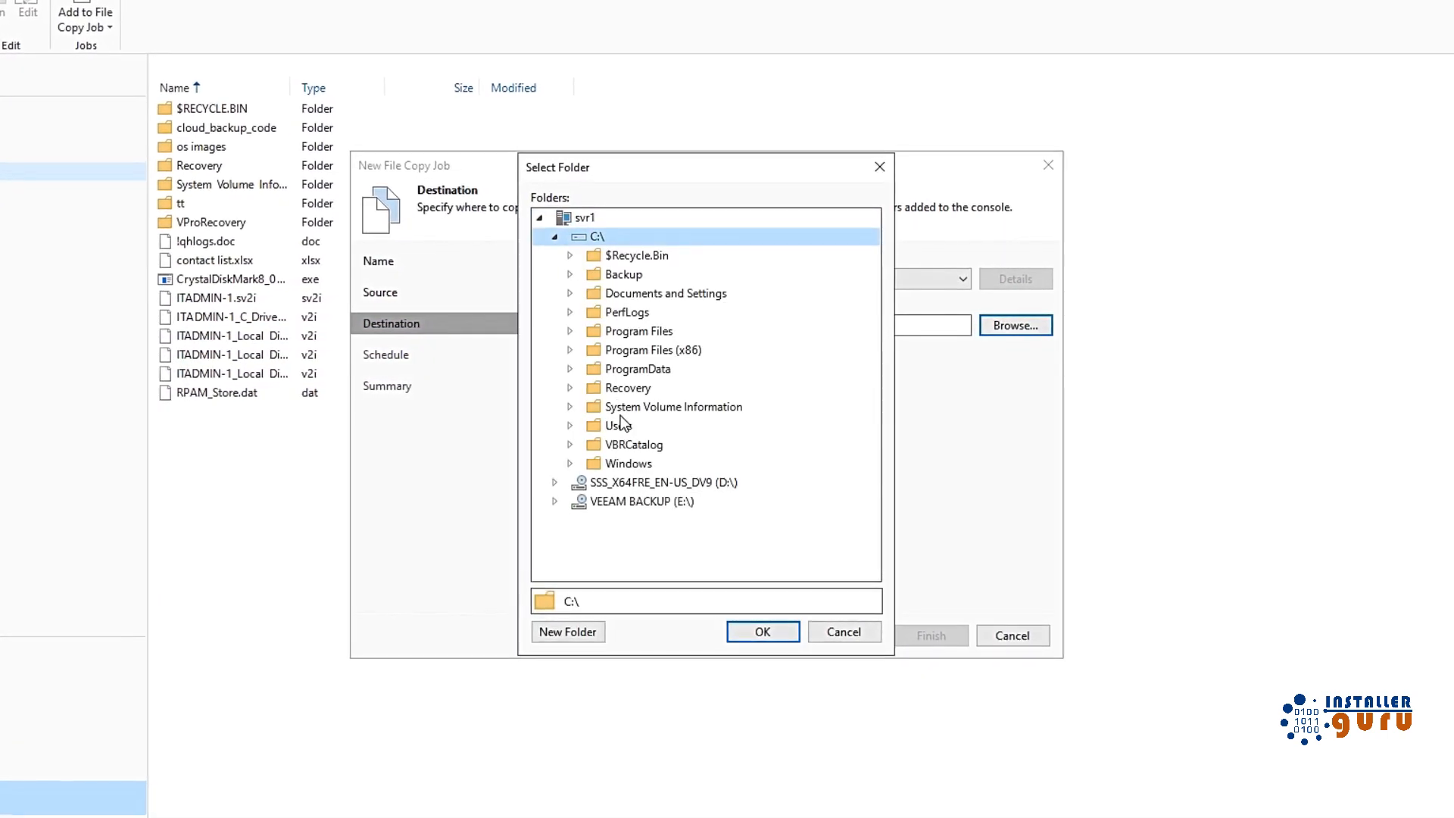
{"action": "left_click", "coordinate": [620, 273]}
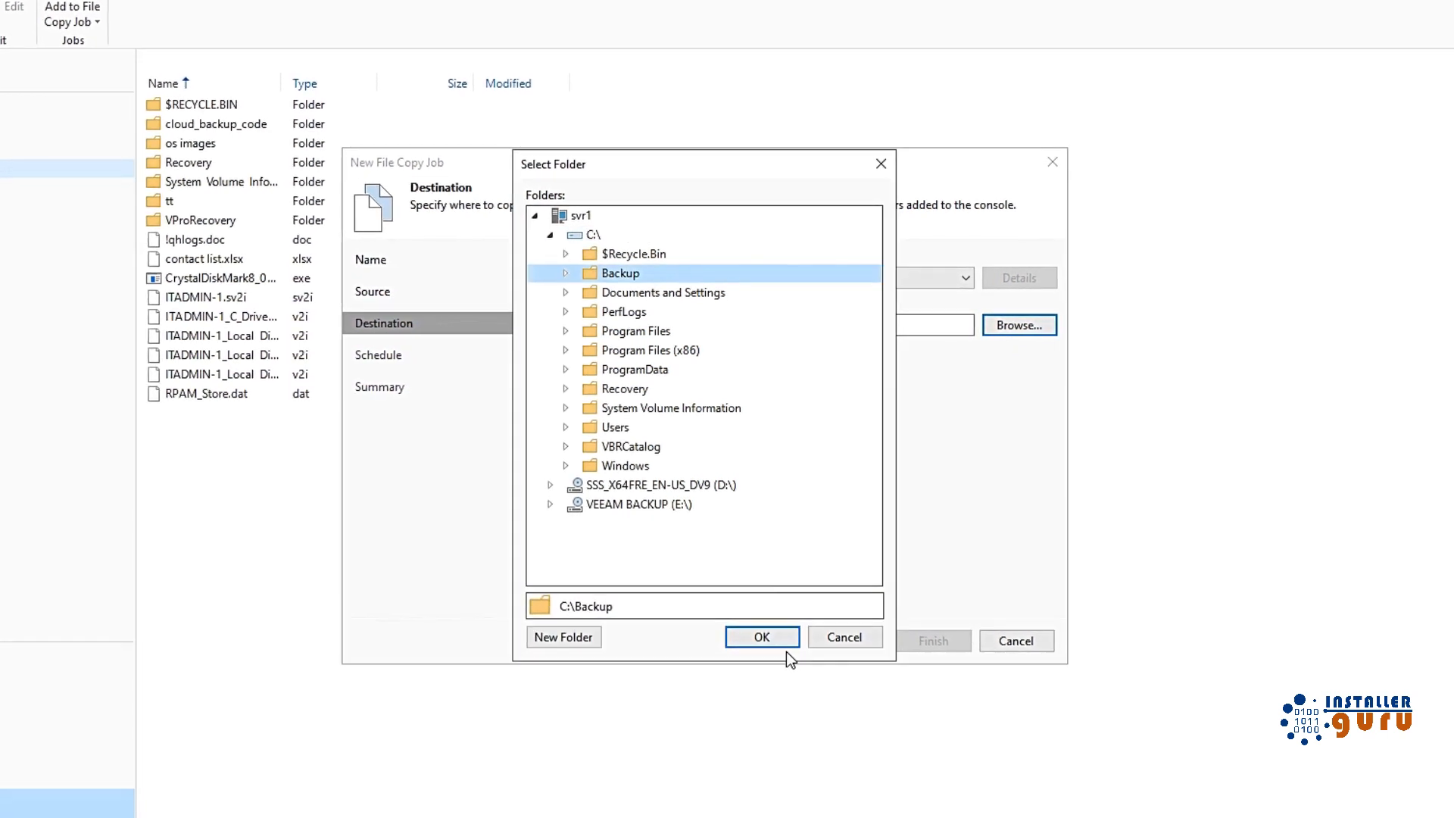
{"action": "left_click", "coordinate": [780, 644]}
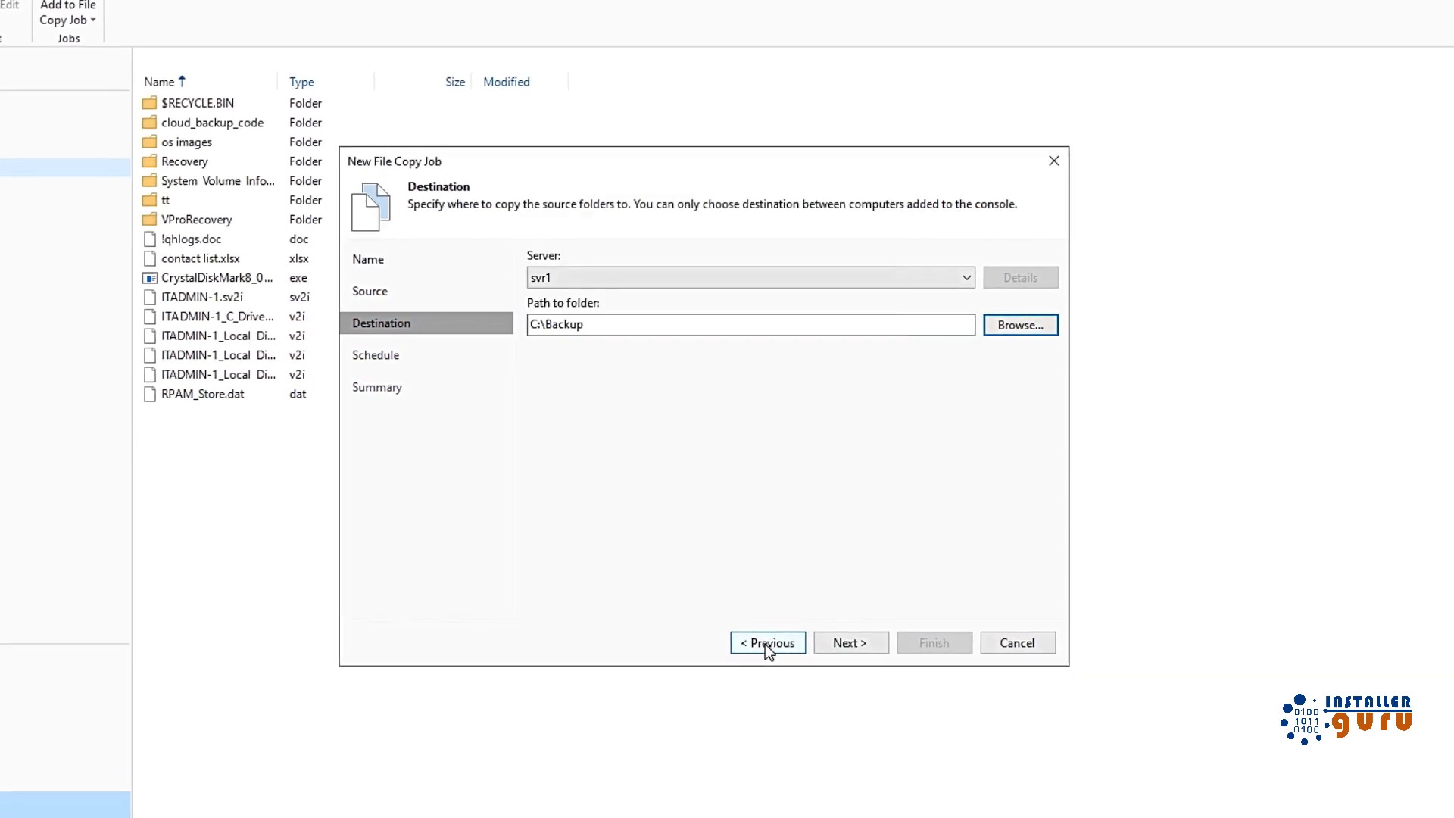
Step: Schedule the job to run automatically daily at 10:00 PM and finish the wizard
{"action": "left_click", "coordinate": [849, 649]}
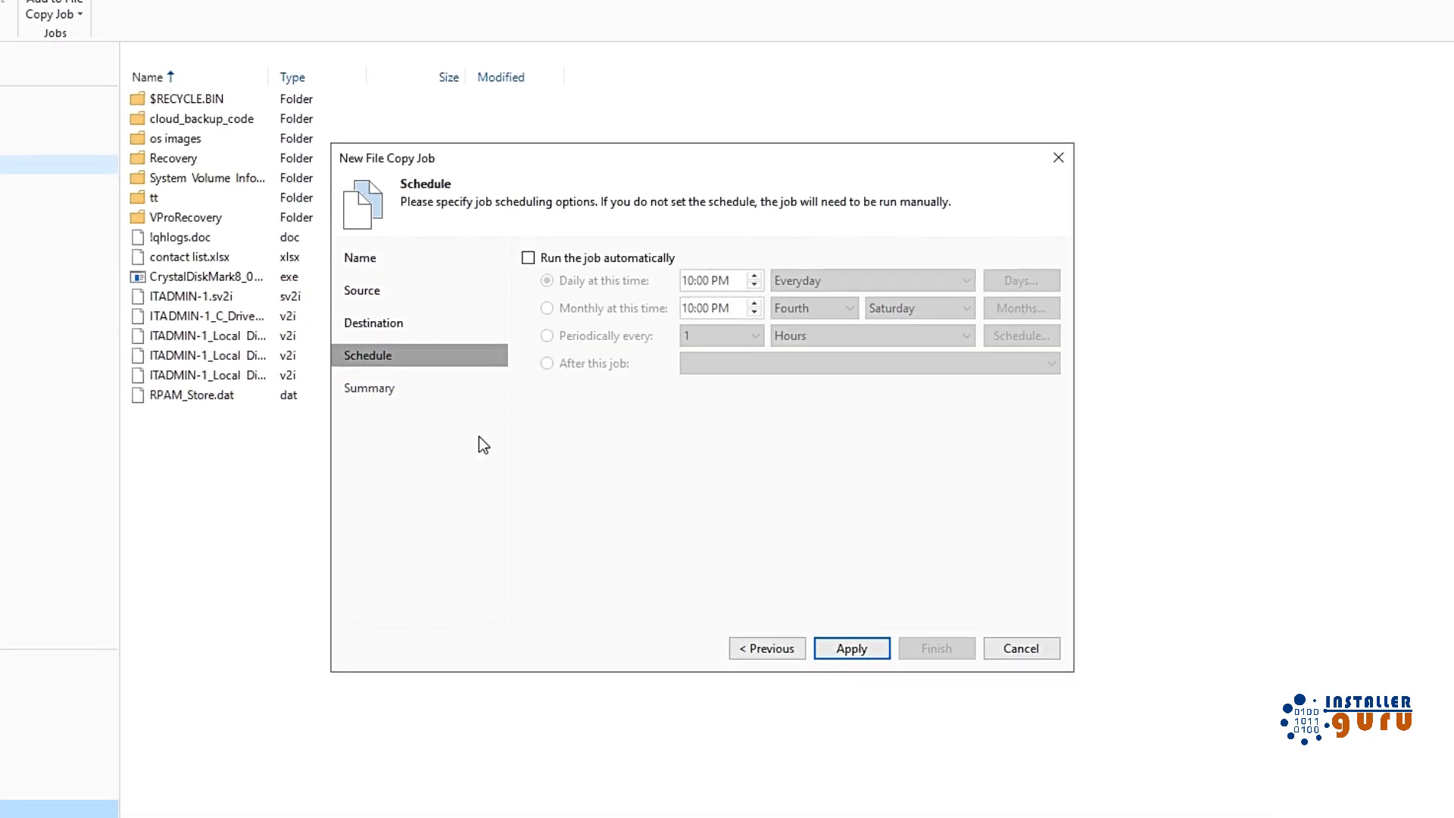
{"action": "left_click", "coordinate": [593, 258]}
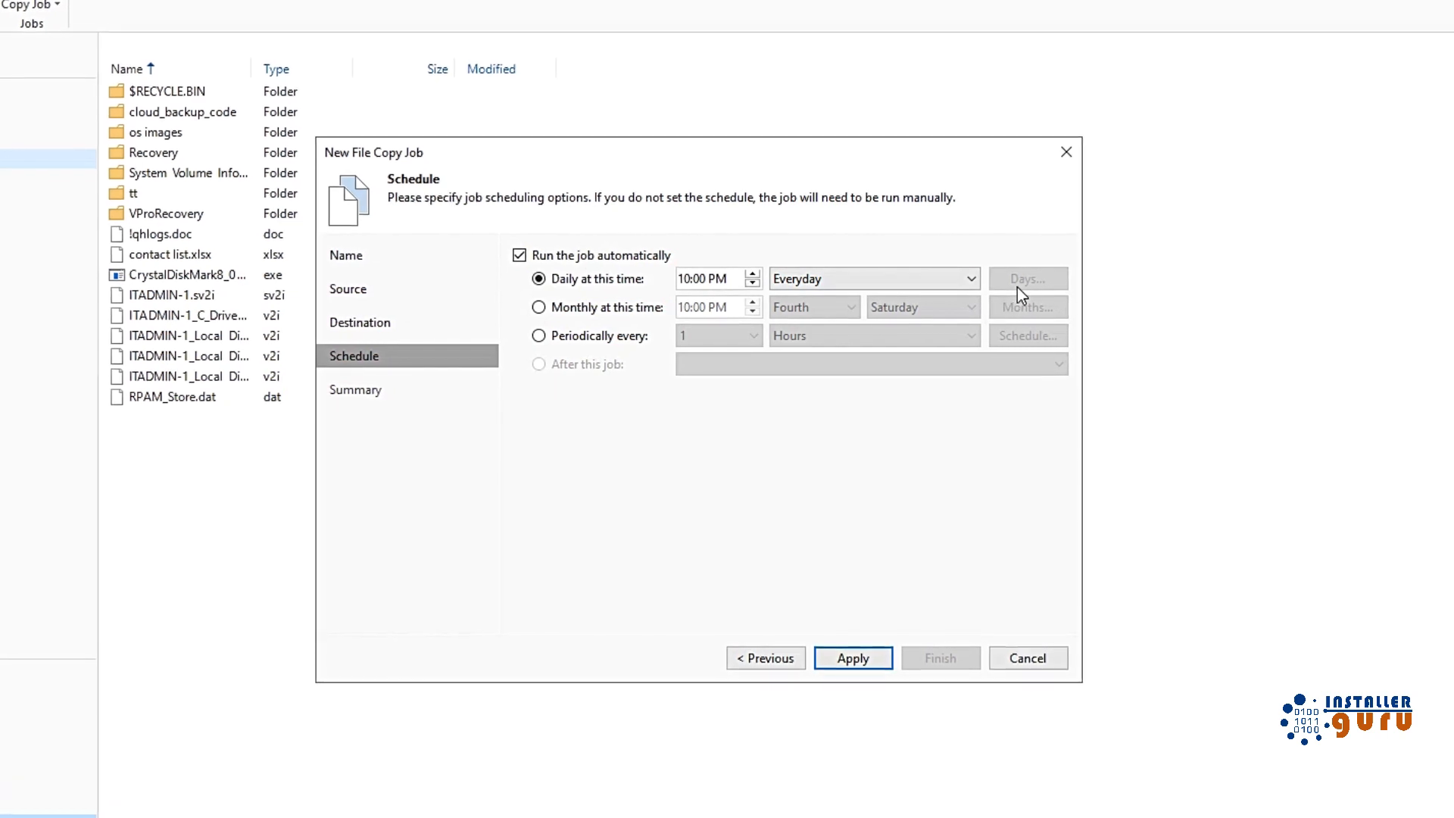
{"action": "left_click", "coordinate": [859, 674]}
{"action": "left_click", "coordinate": [939, 676]}
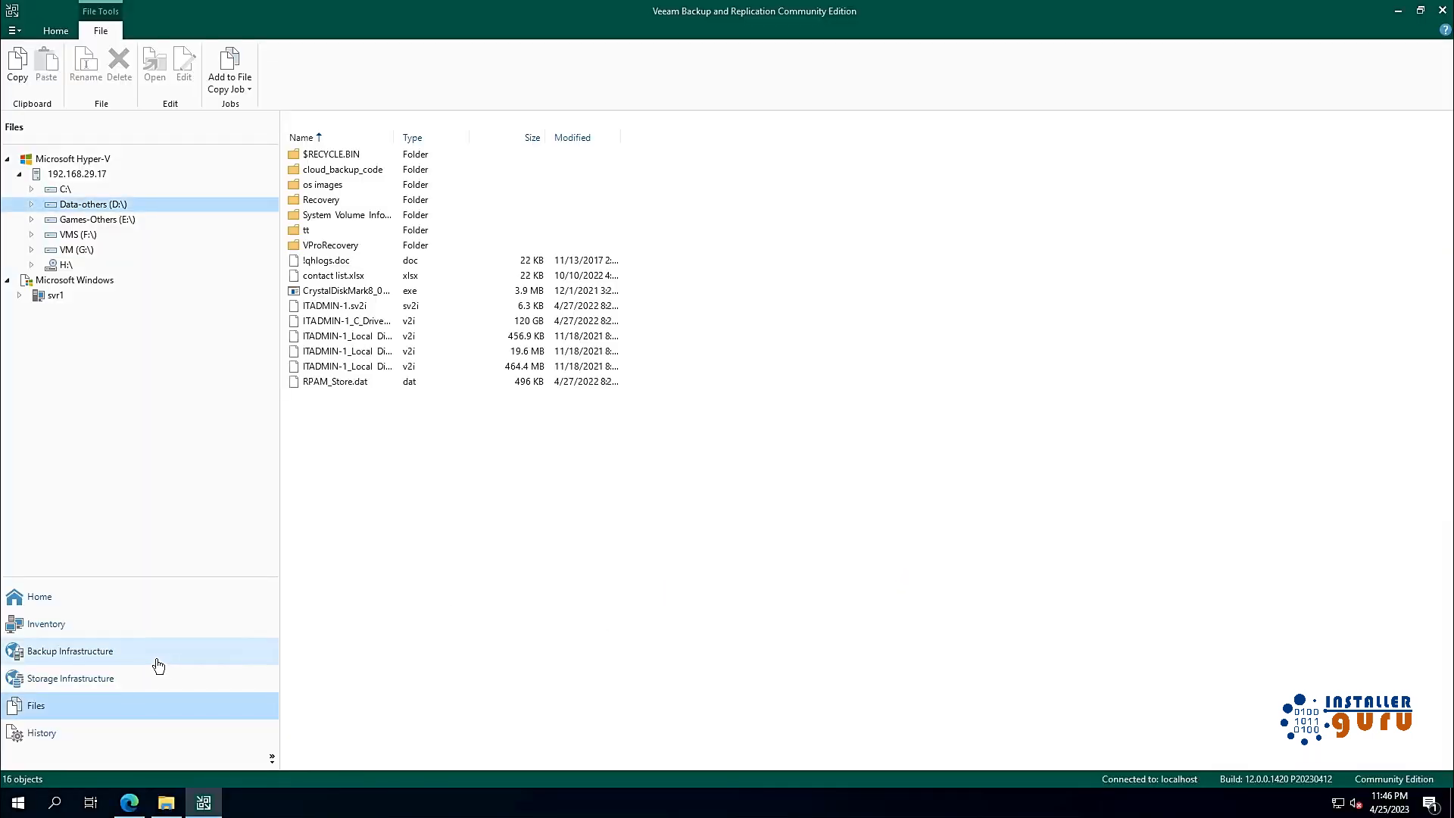
Step: Check the 'test' job on Home, then launch Add Storage from Storage Infrastructure
{"action": "left_click", "coordinate": [129, 610]}
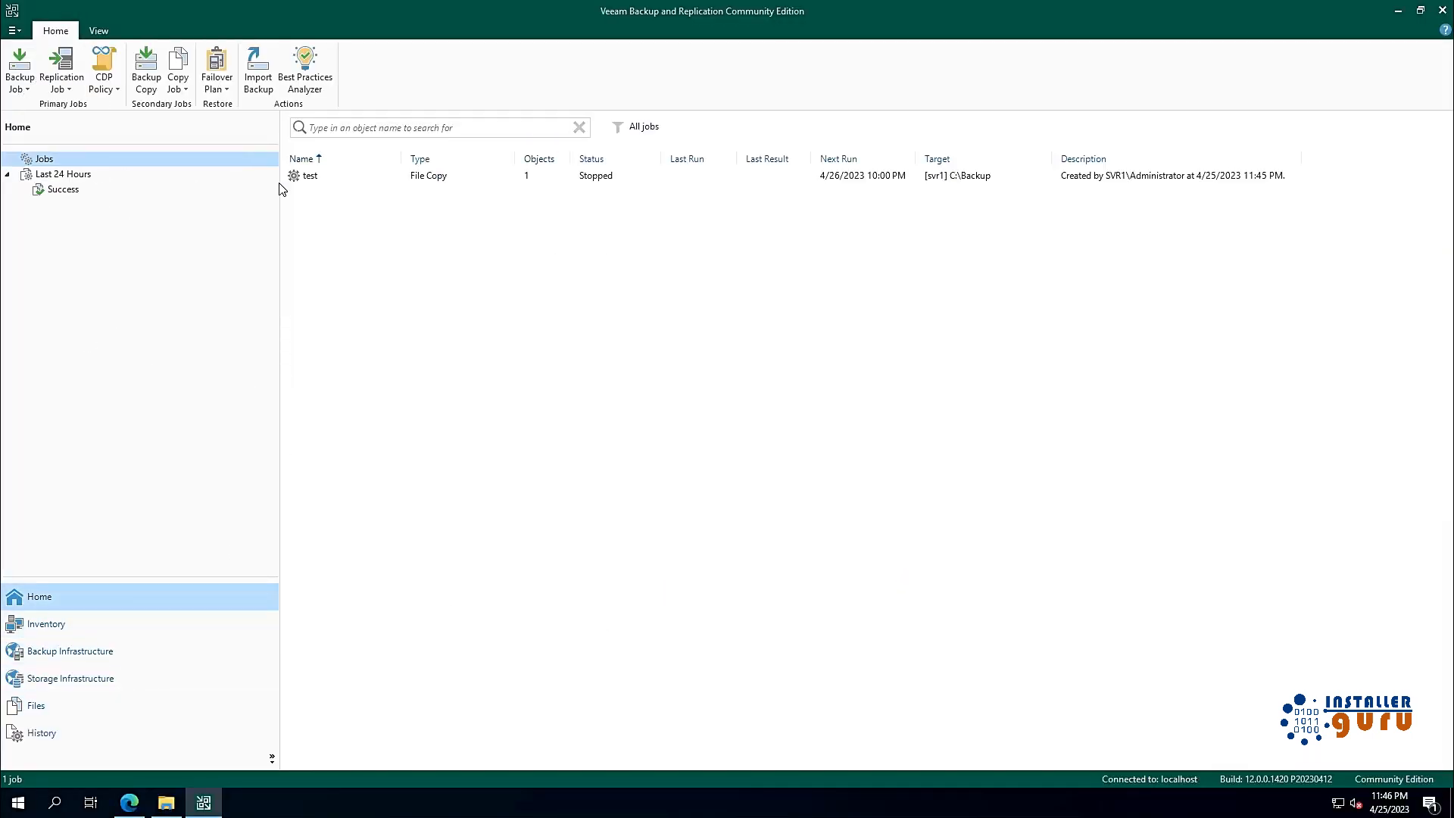
{"action": "left_click", "coordinate": [338, 179]}
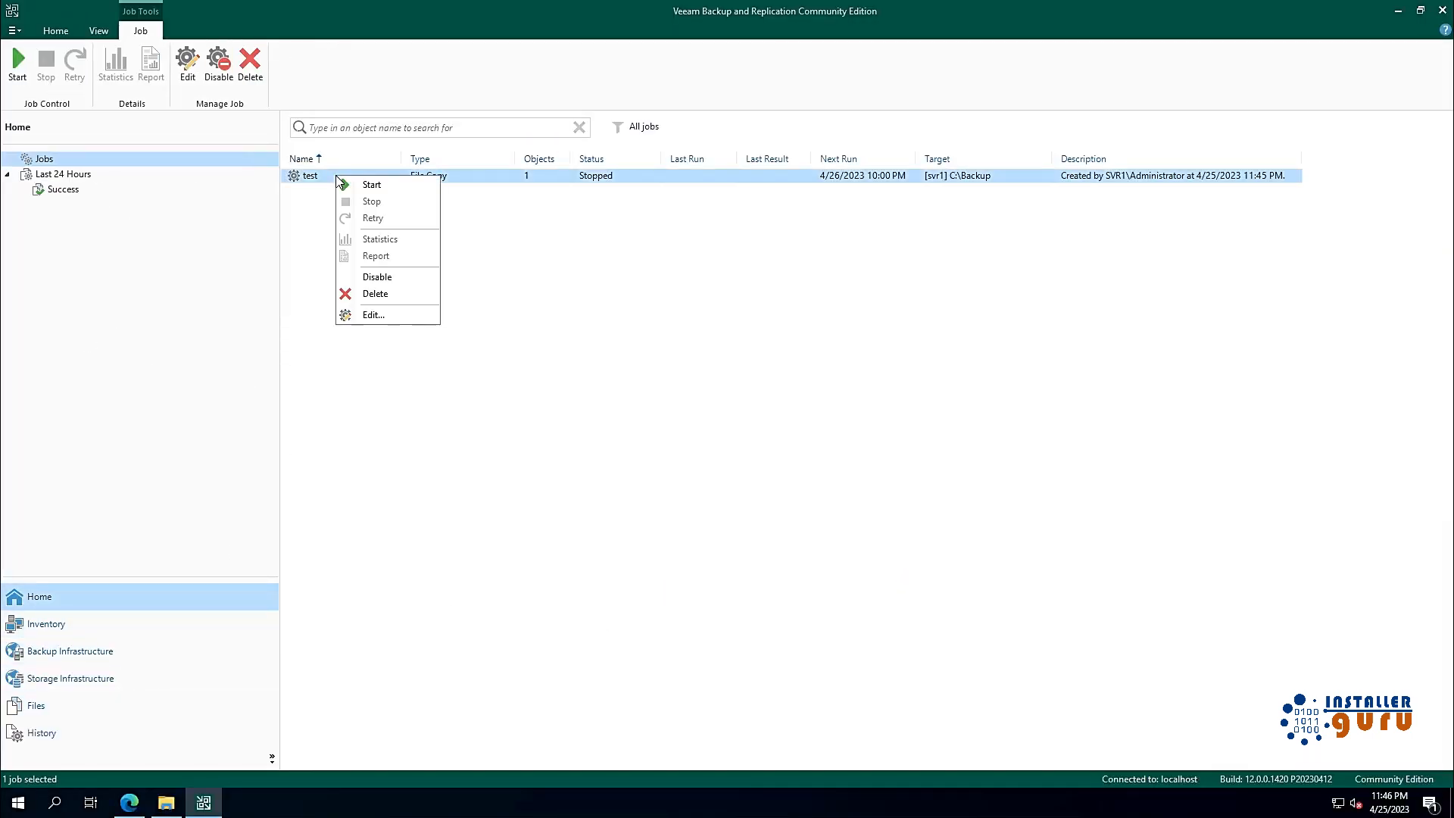
{"action": "left_click", "coordinate": [531, 406]}
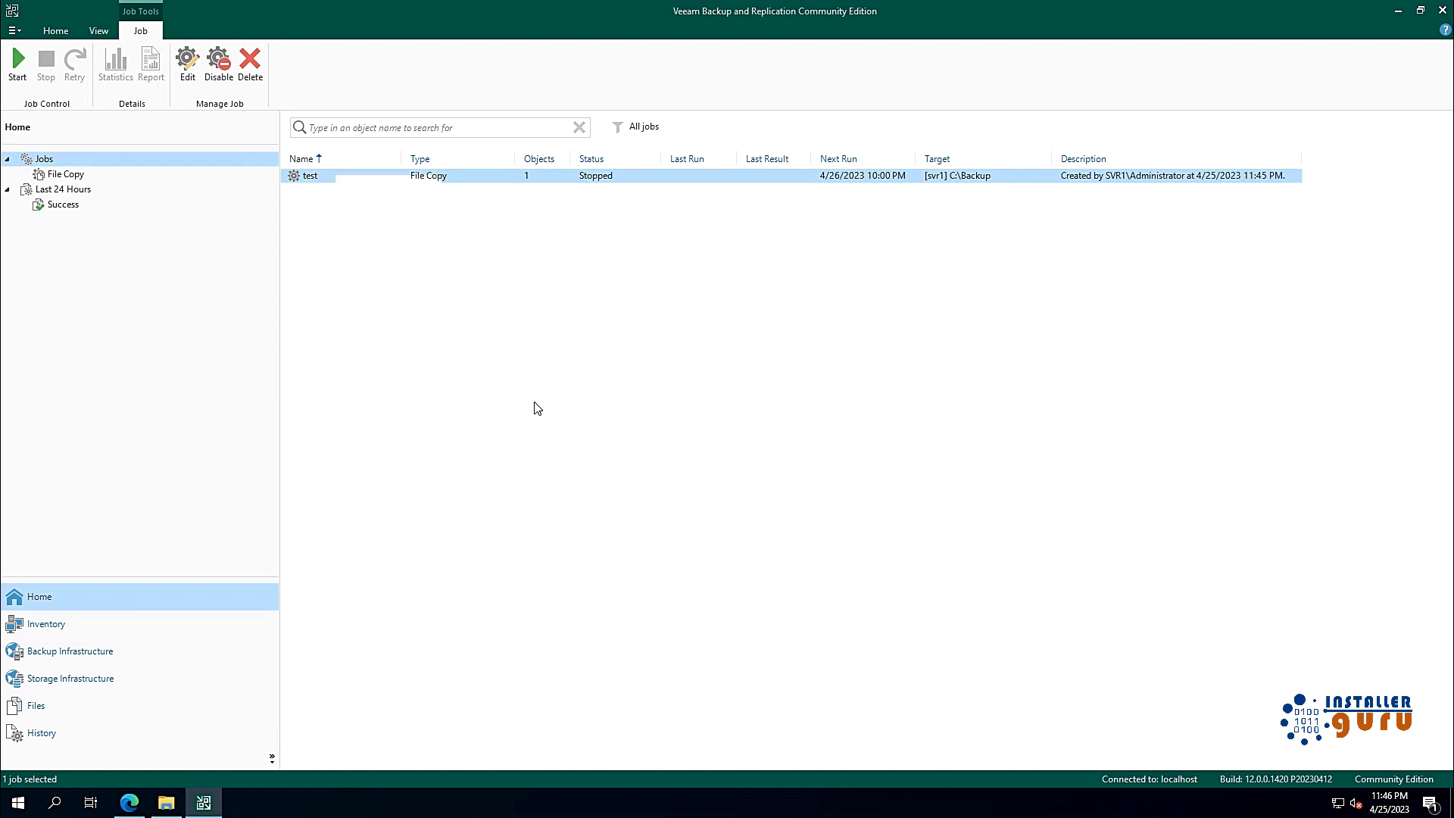
{"action": "left_click", "coordinate": [471, 476]}
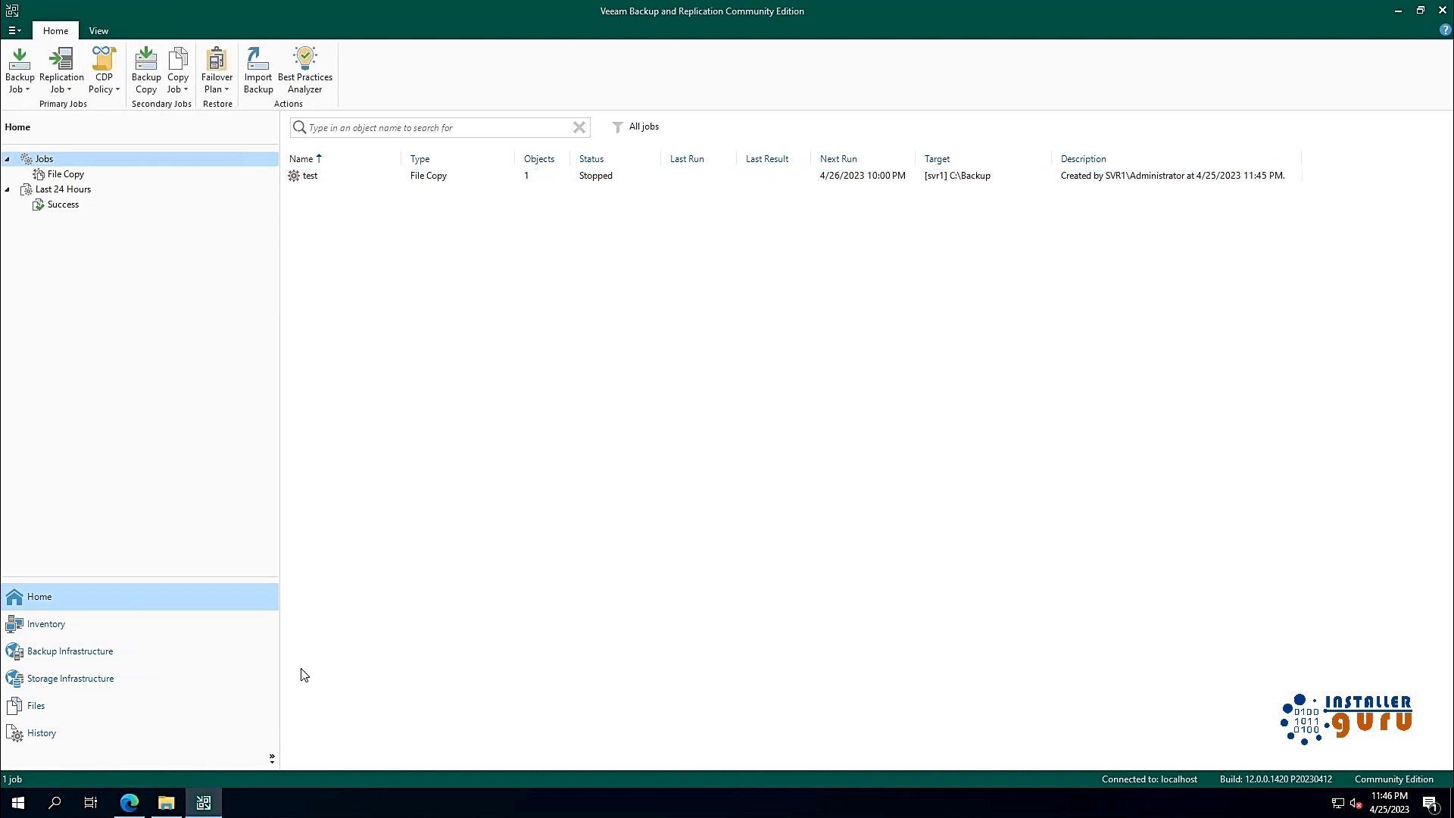
{"action": "left_click", "coordinate": [94, 677]}
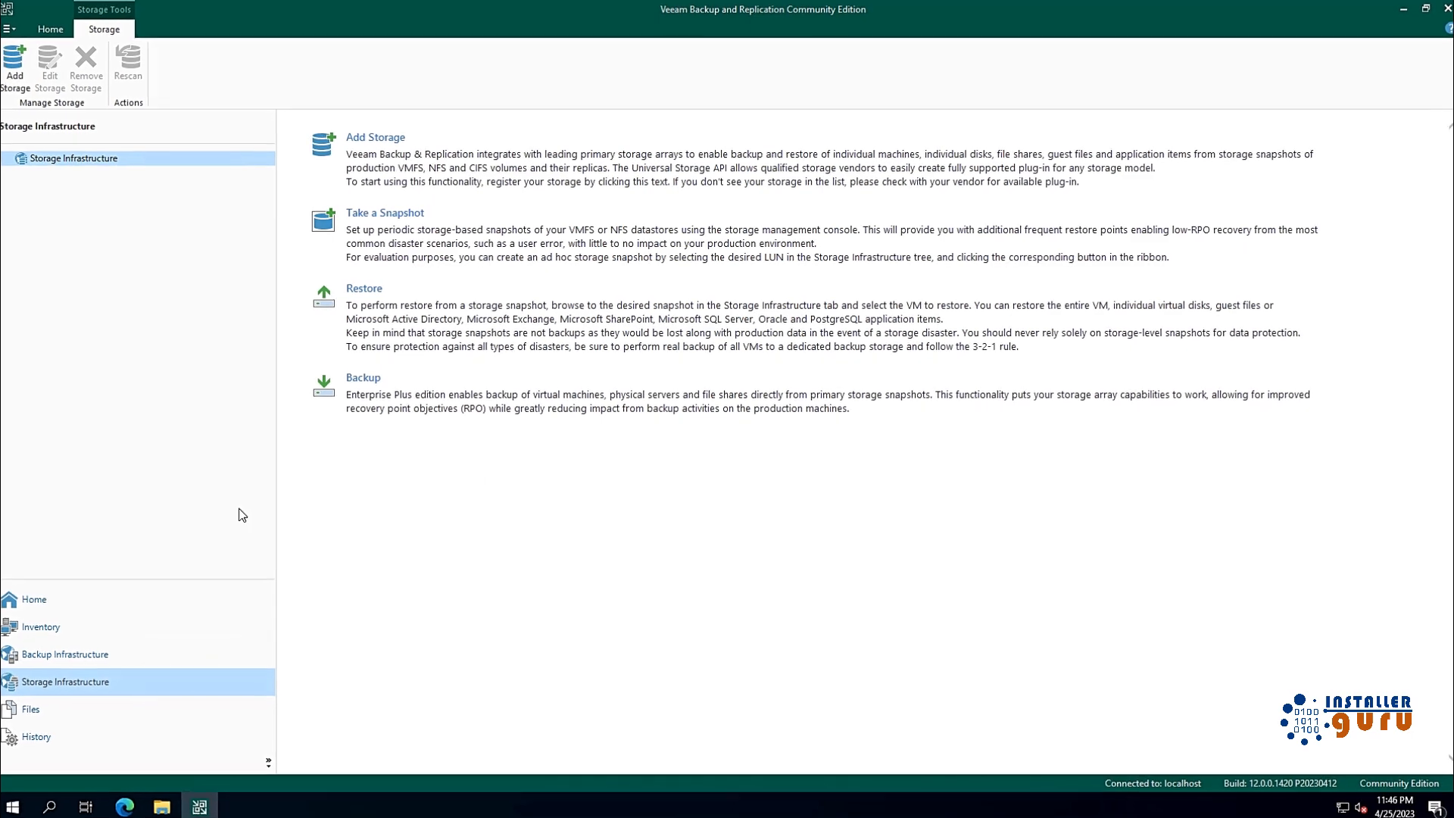
{"action": "left_click", "coordinate": [420, 182]}
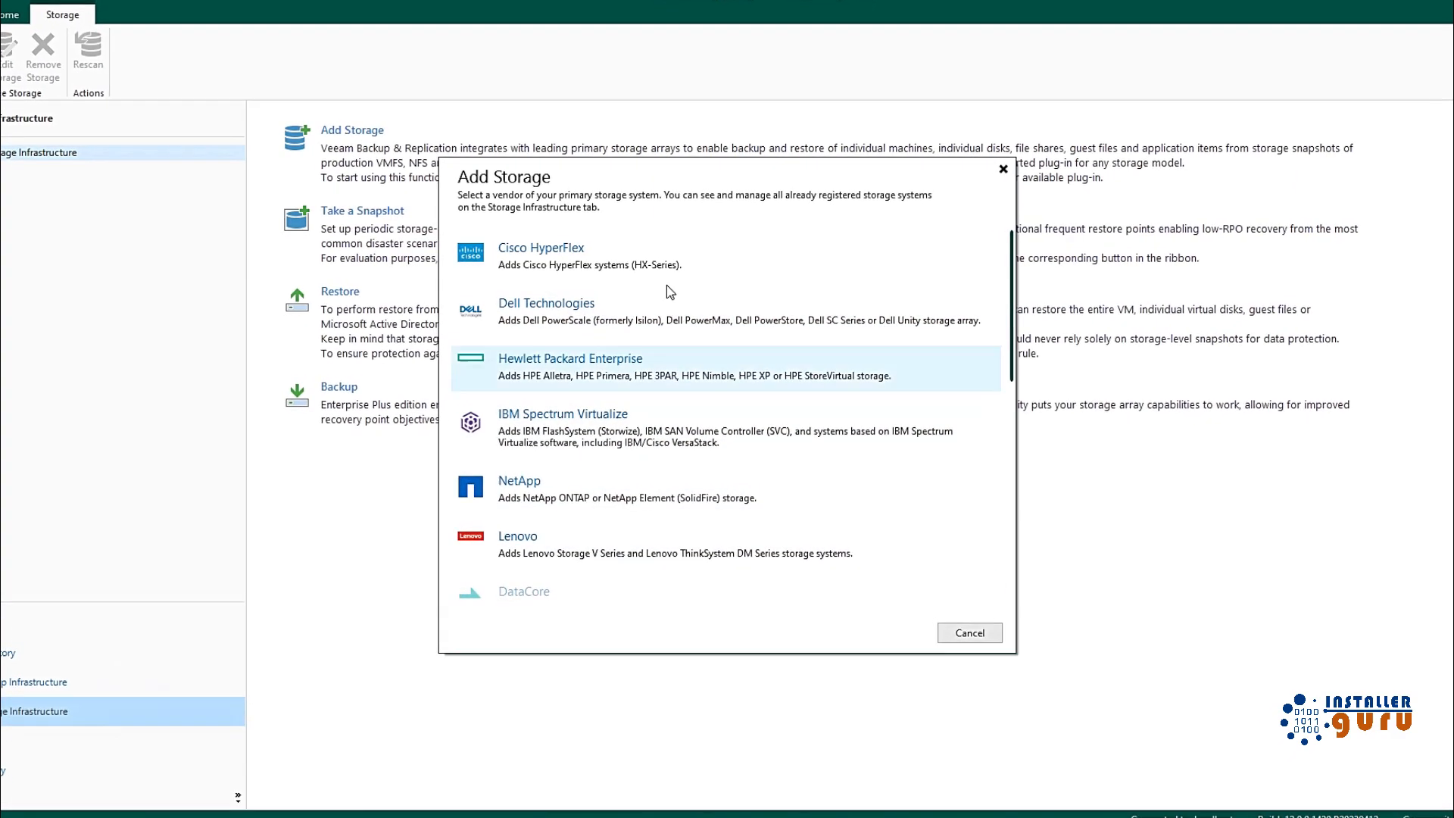
Step: Scroll through the storage vendor list and return to the Veeam console
{"action": "scroll", "coordinate": [699, 589], "scroll_direction": "down", "scroll_amount": 2}
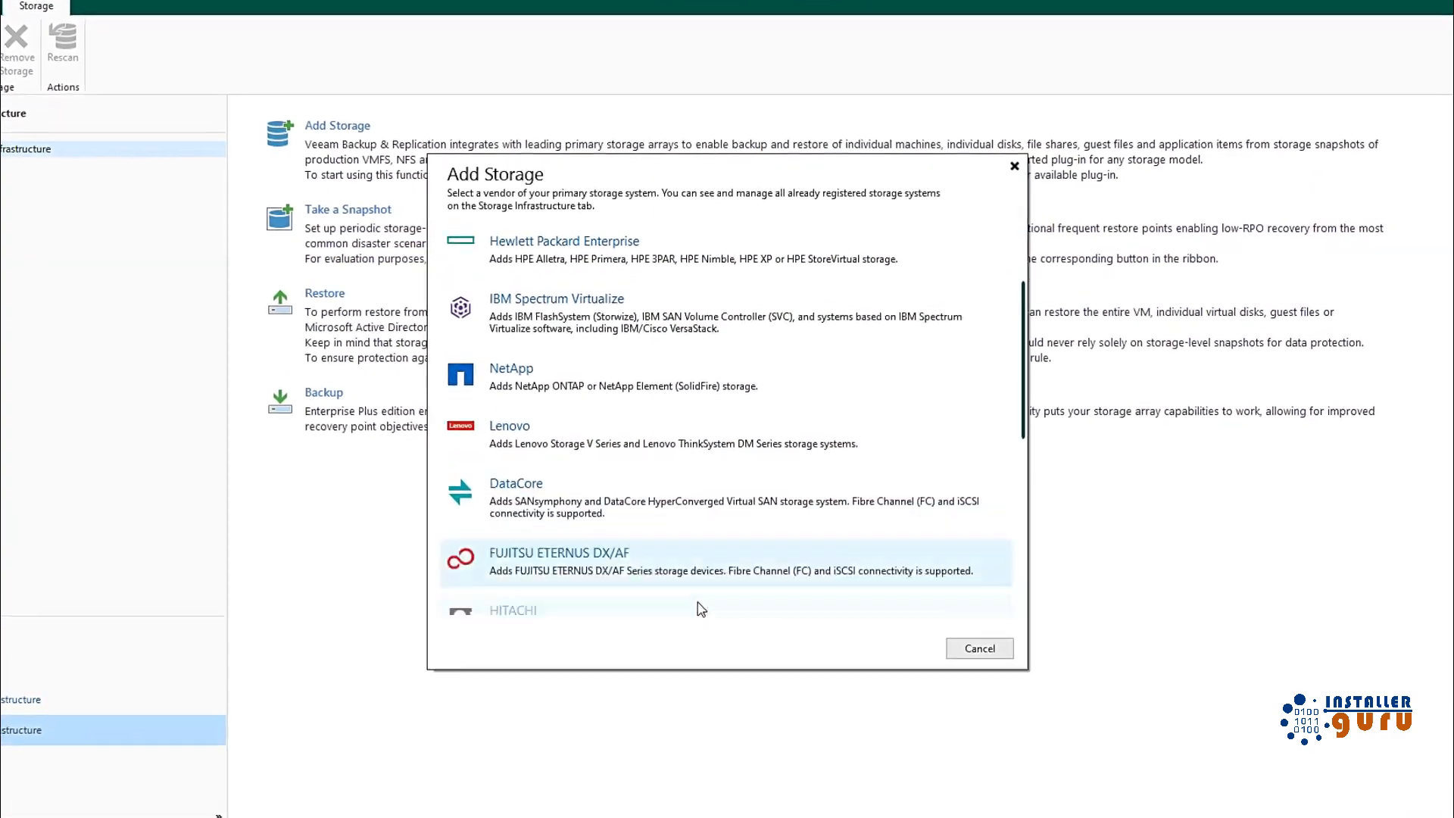
{"action": "scroll", "coordinate": [696, 603], "scroll_direction": "down", "scroll_amount": 4}
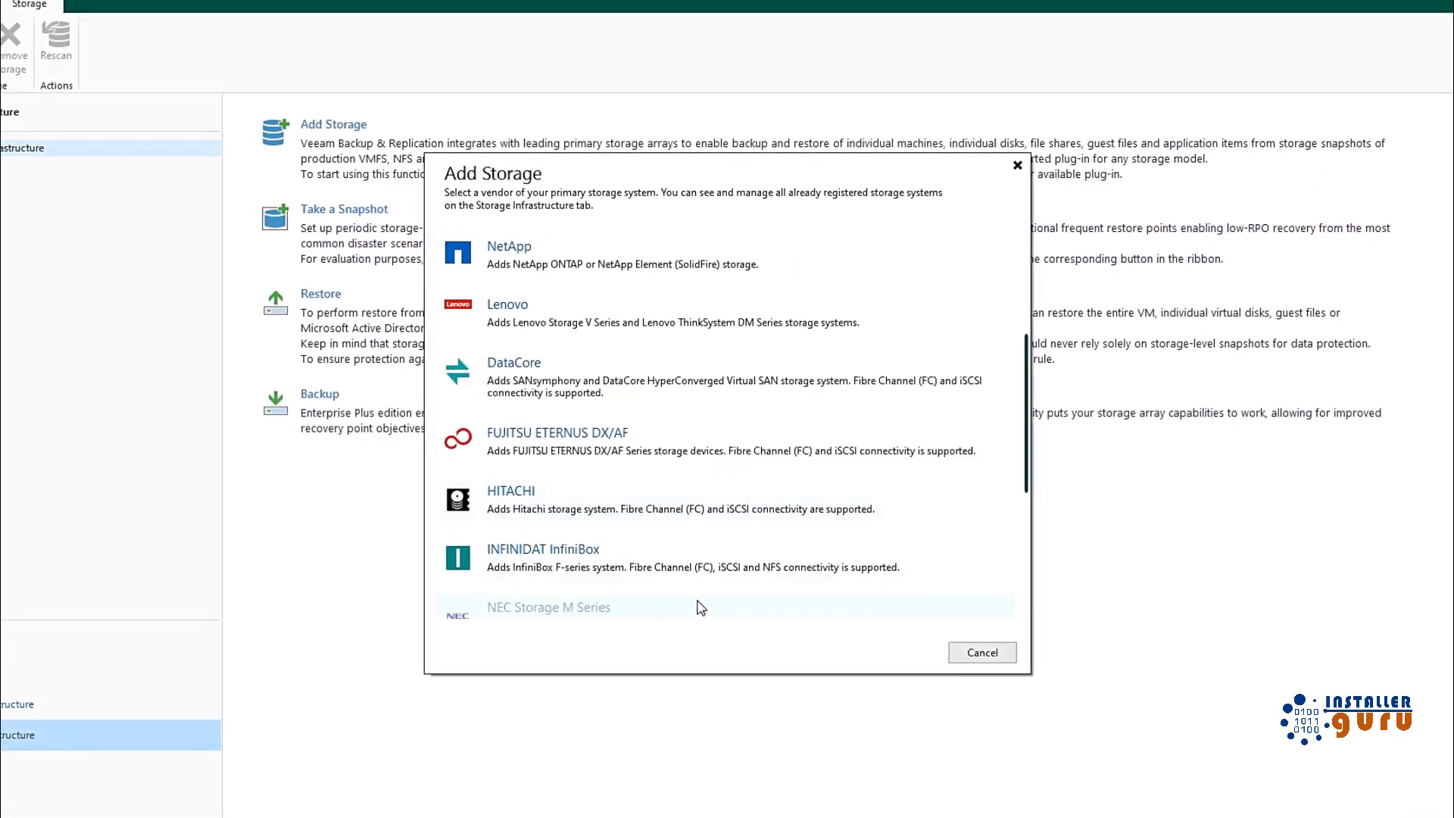
{"action": "scroll", "coordinate": [666, 492], "scroll_direction": "up", "scroll_amount": 6}
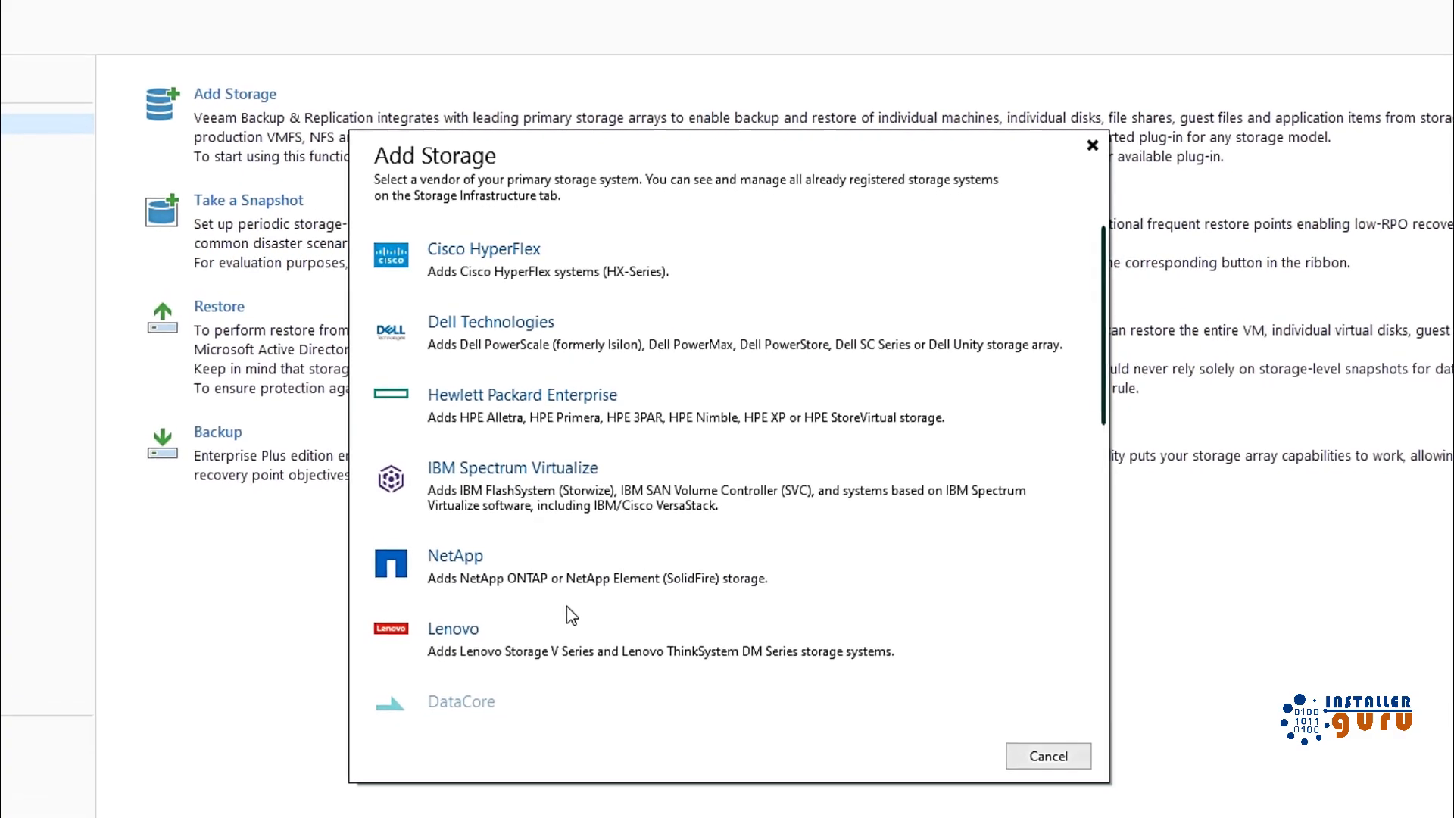
{"action": "scroll", "coordinate": [568, 610], "scroll_direction": "down", "scroll_amount": 2}
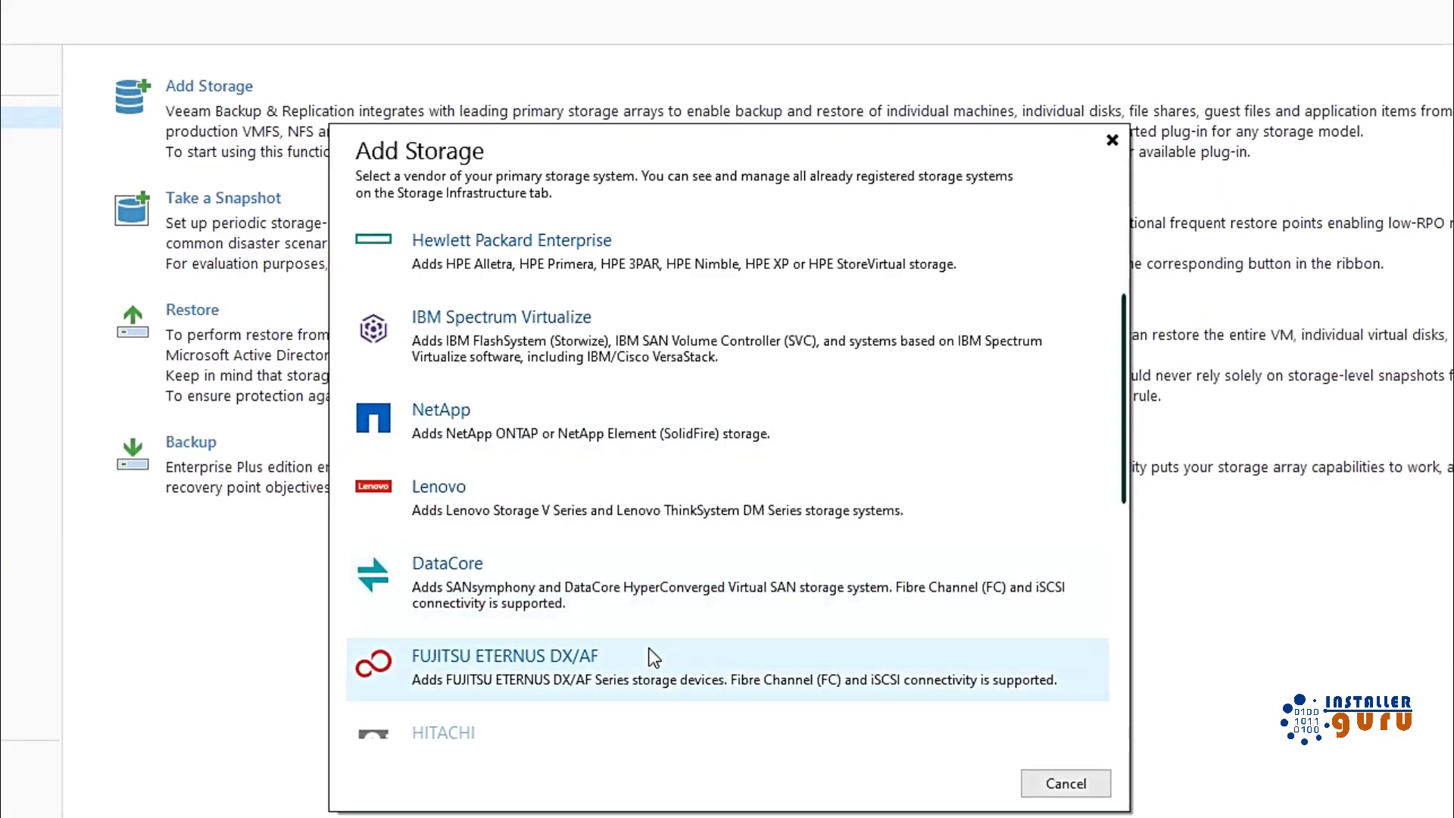
{"action": "scroll", "coordinate": [648, 653], "scroll_direction": "down", "scroll_amount": 6}
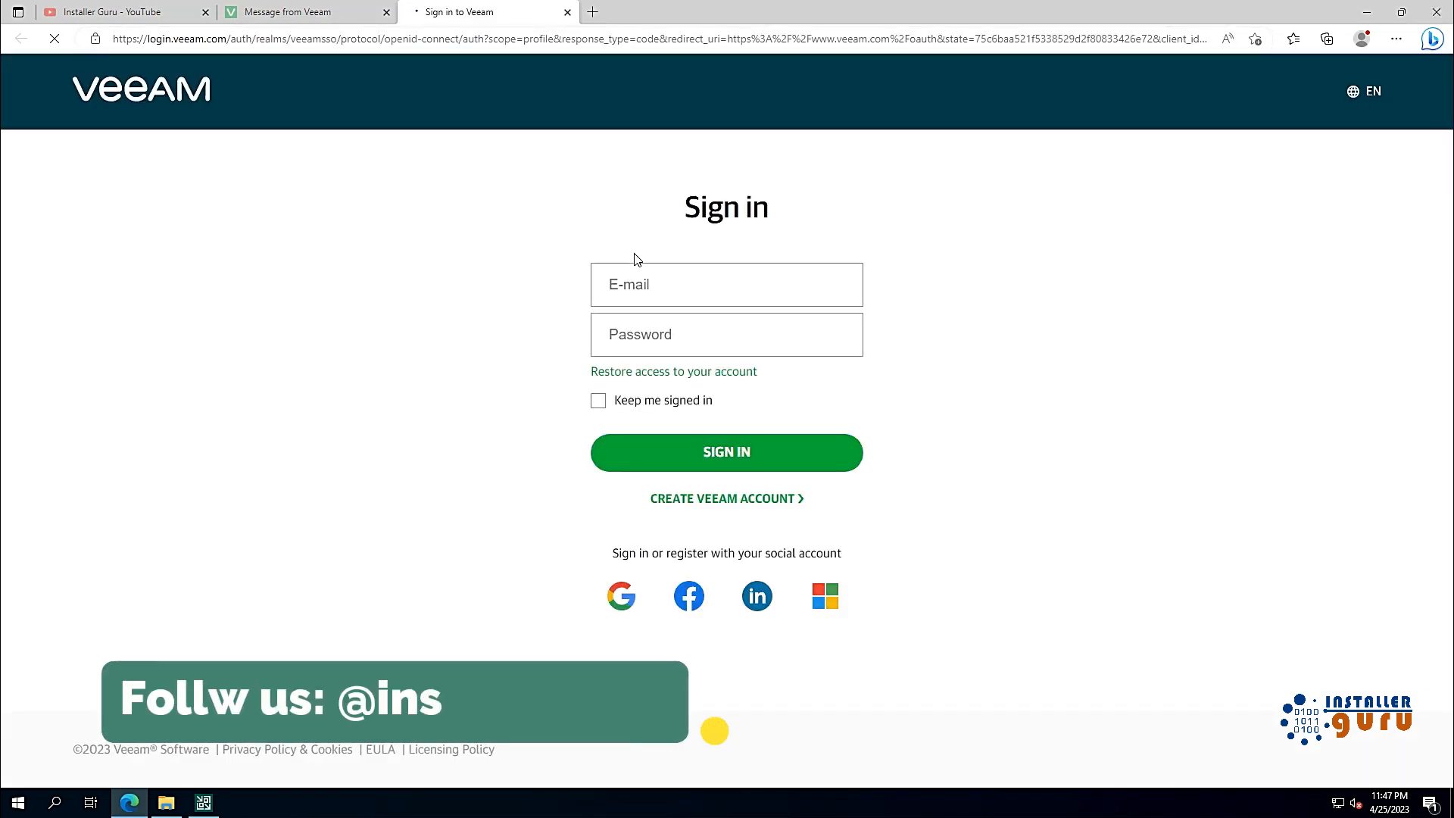
{"action": "left_click", "coordinate": [201, 805]}
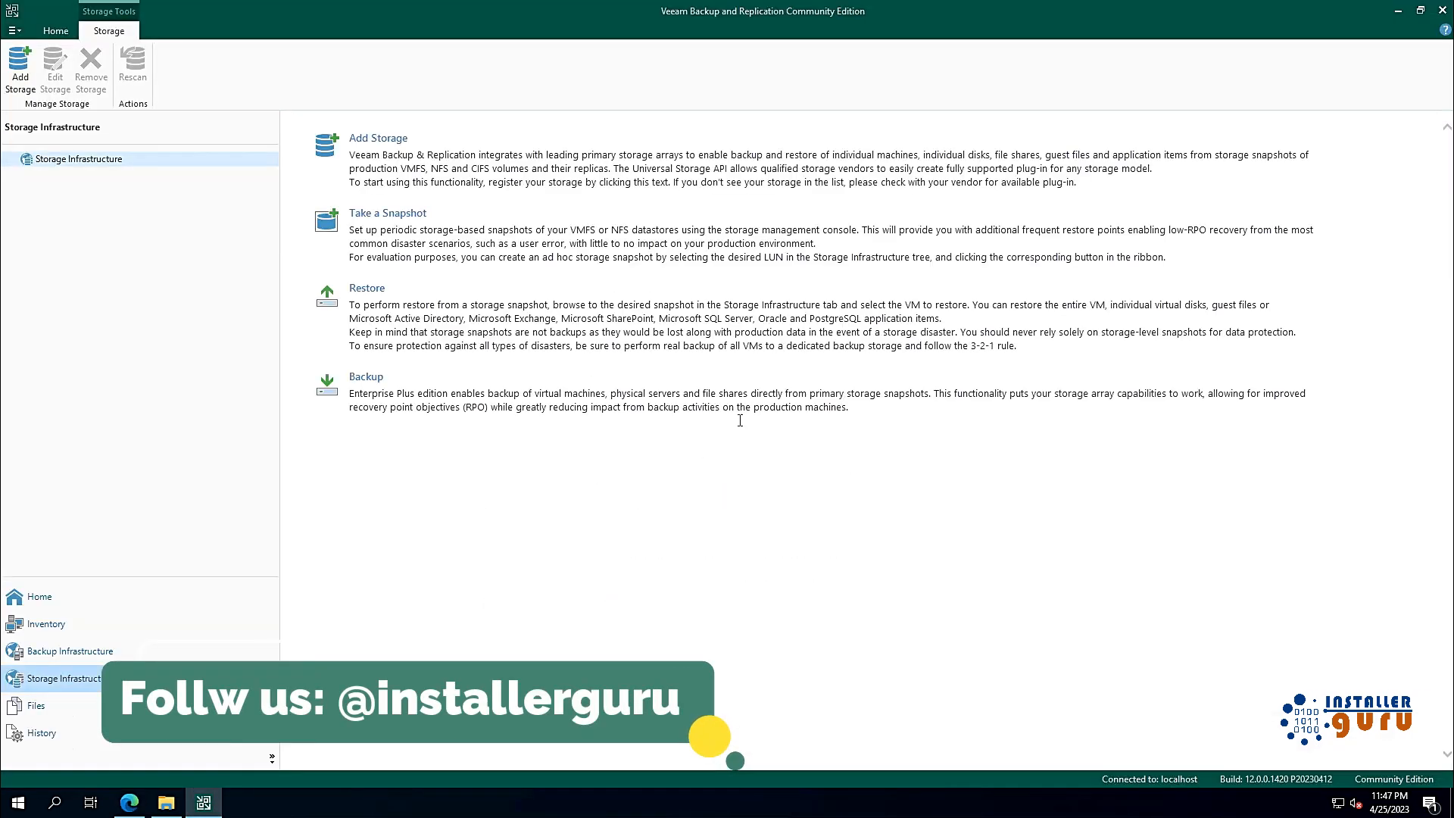
Step: Show the Backup Repositories list under Backup Infrastructure
{"action": "left_click", "coordinate": [125, 653]}
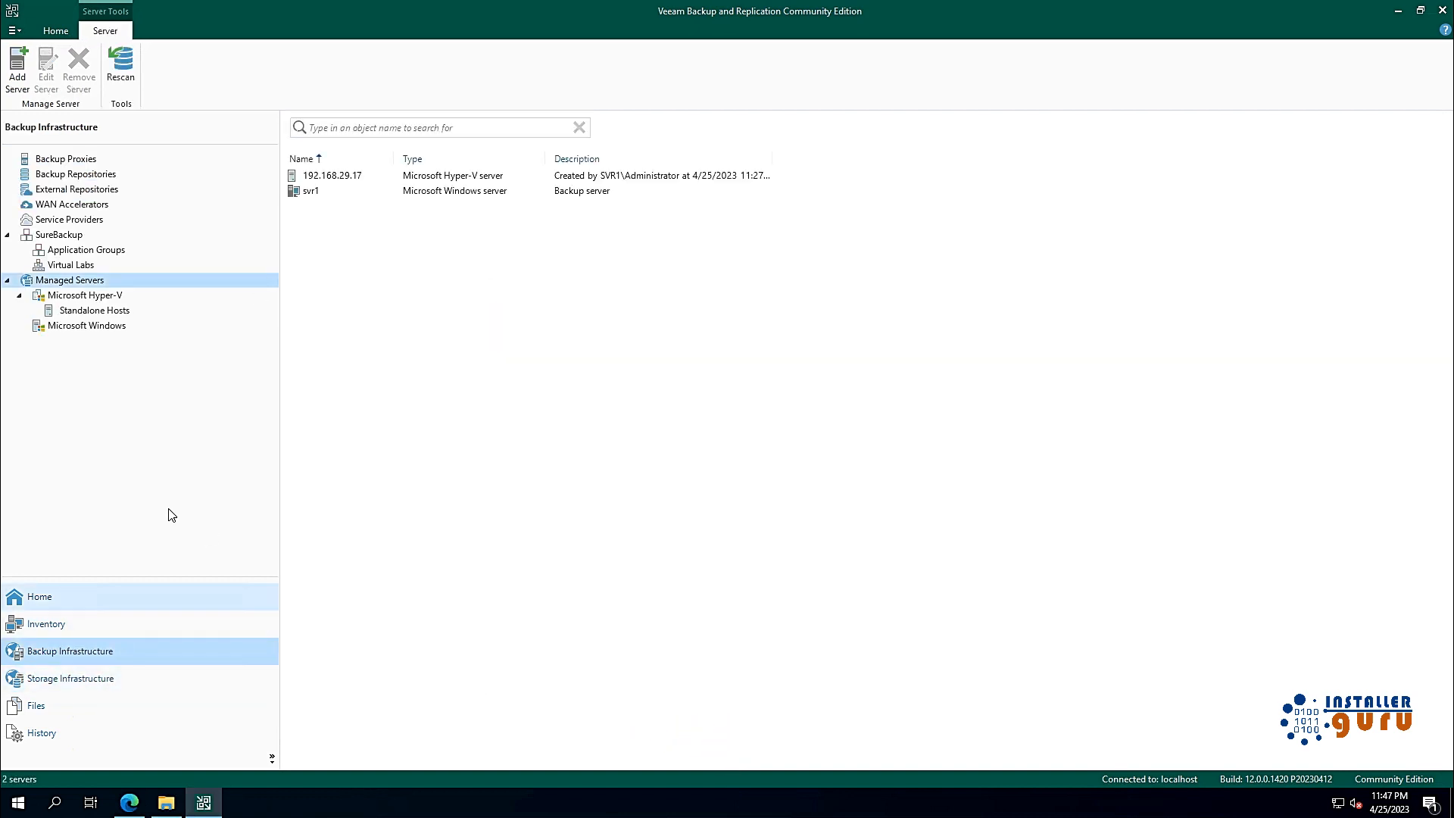
{"action": "left_click", "coordinate": [100, 178]}
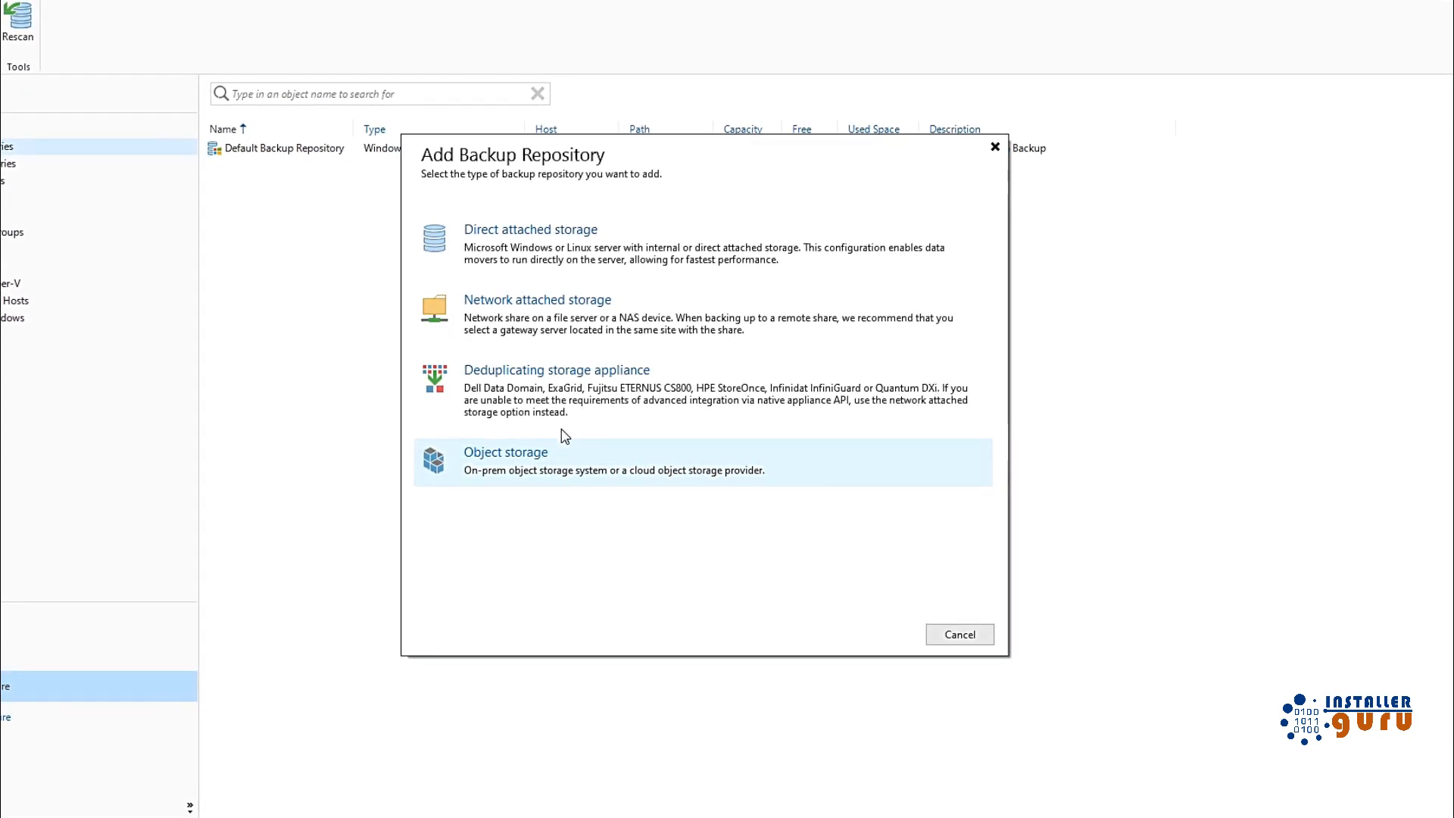
Step: Choose Network attached storage > SMB share and name the repository 'backup-1'
{"action": "left_click", "coordinate": [546, 333]}
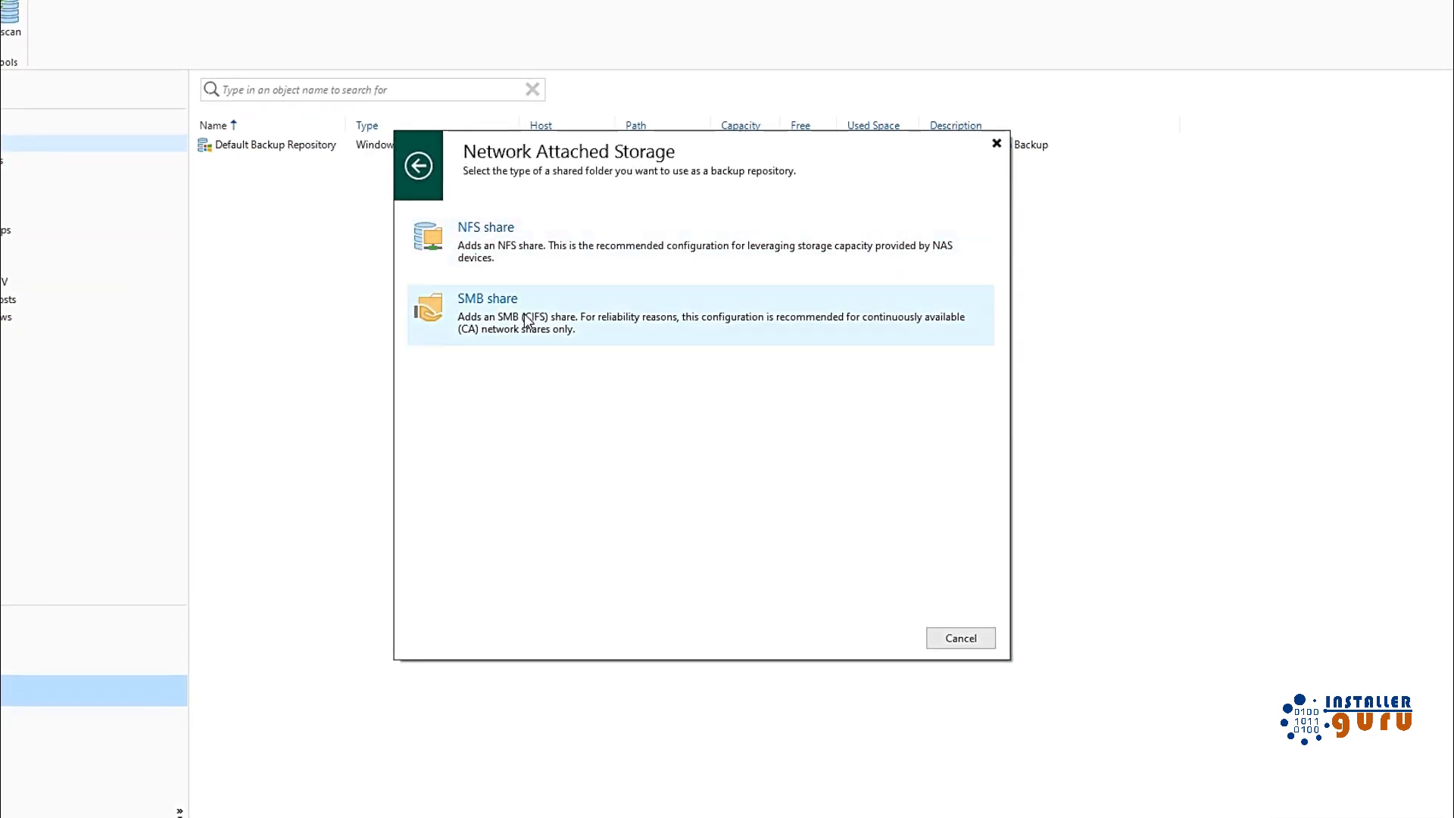
{"action": "left_click", "coordinate": [535, 333]}
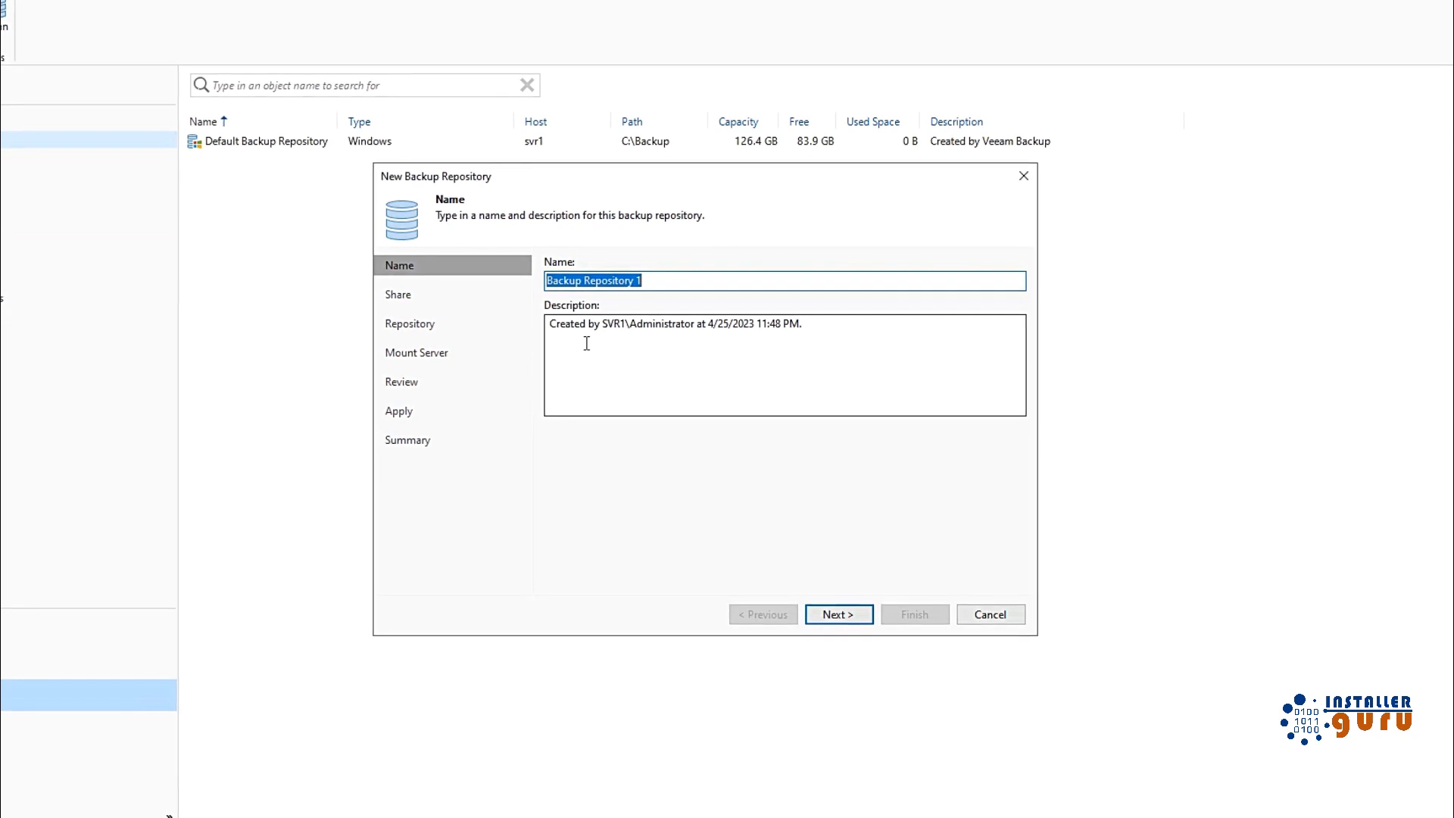
{"action": "type", "text": "backu"}
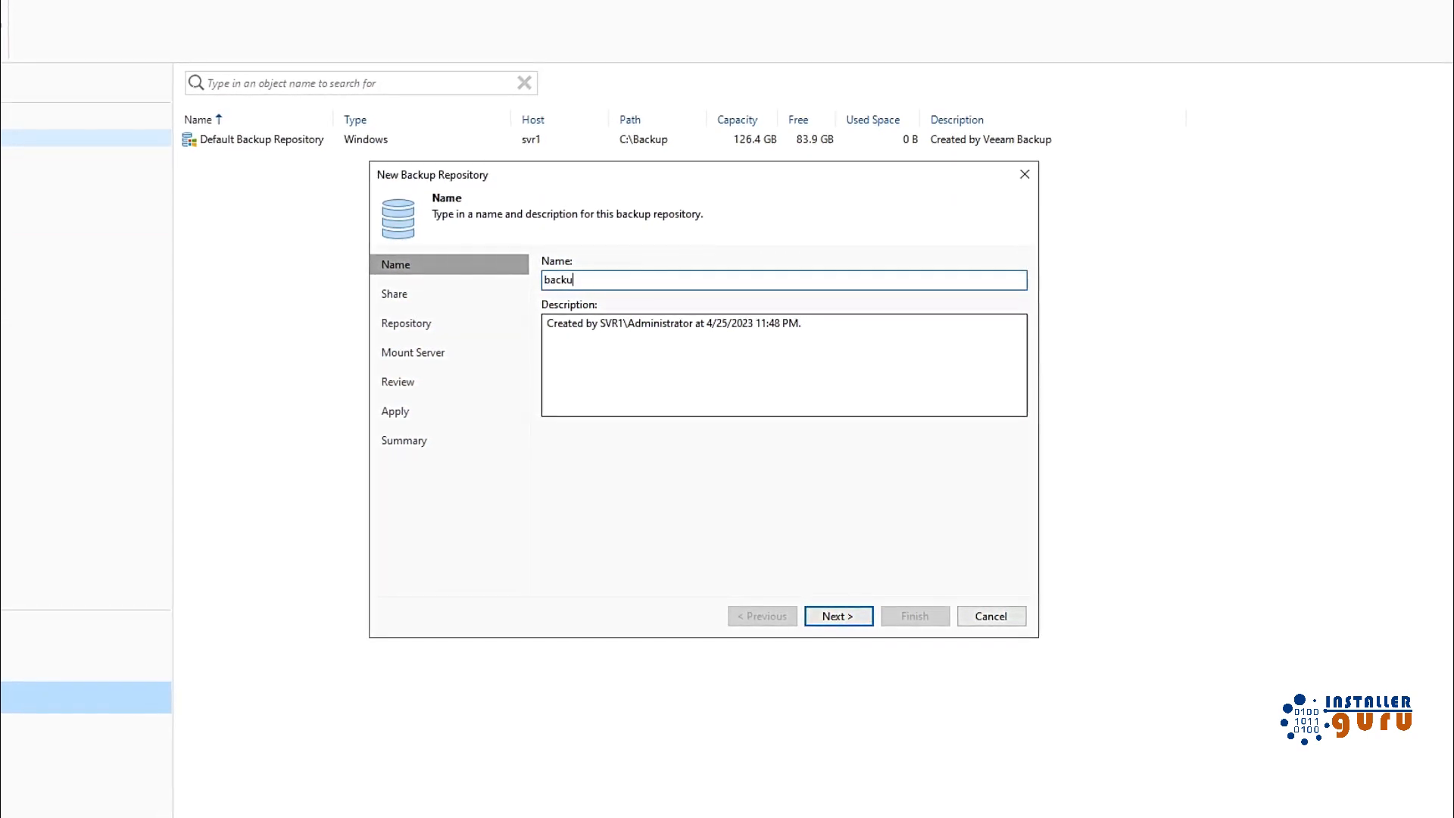
{"action": "type", "text": "p-1"}
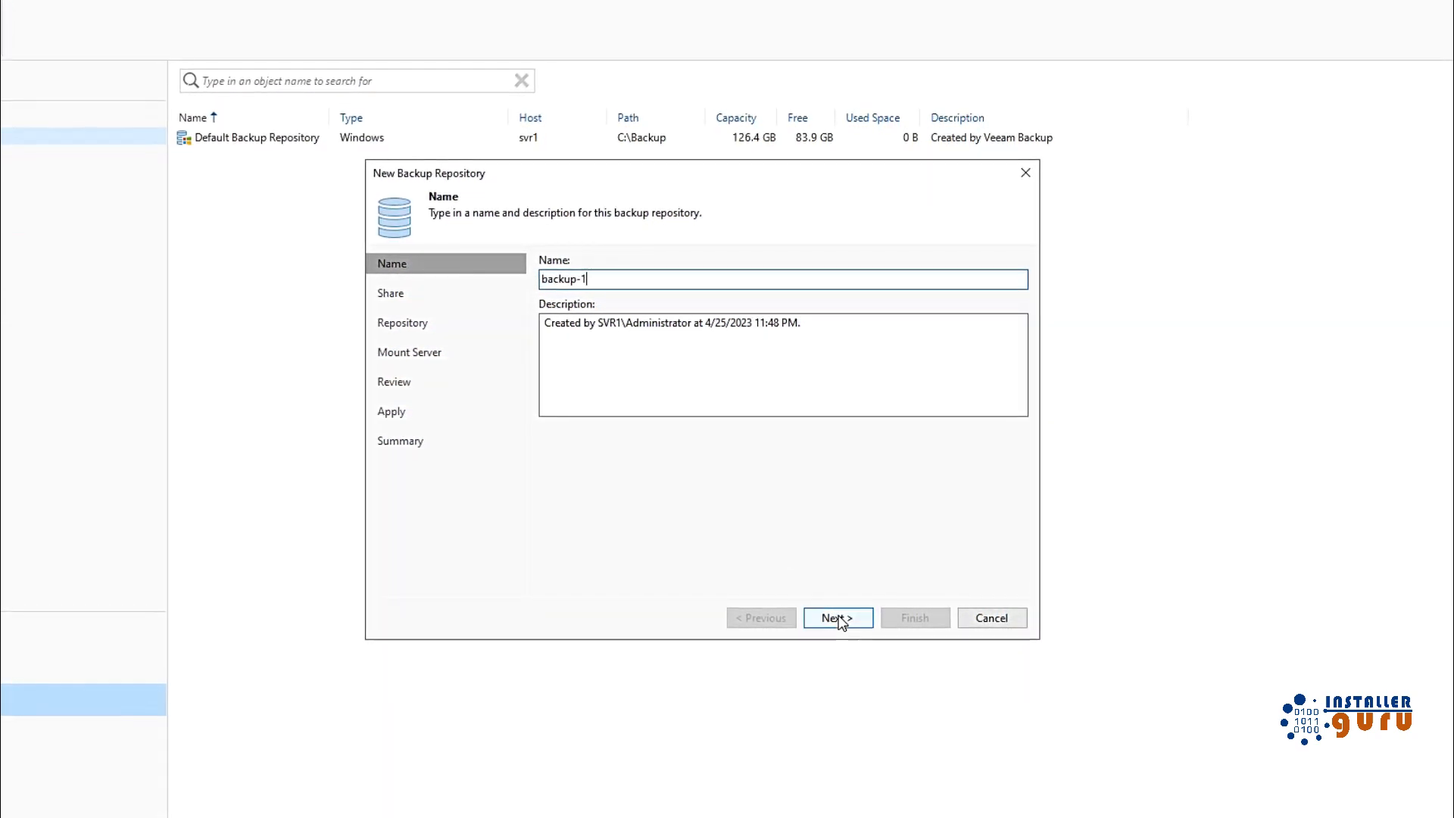
{"action": "left_click", "coordinate": [839, 619]}
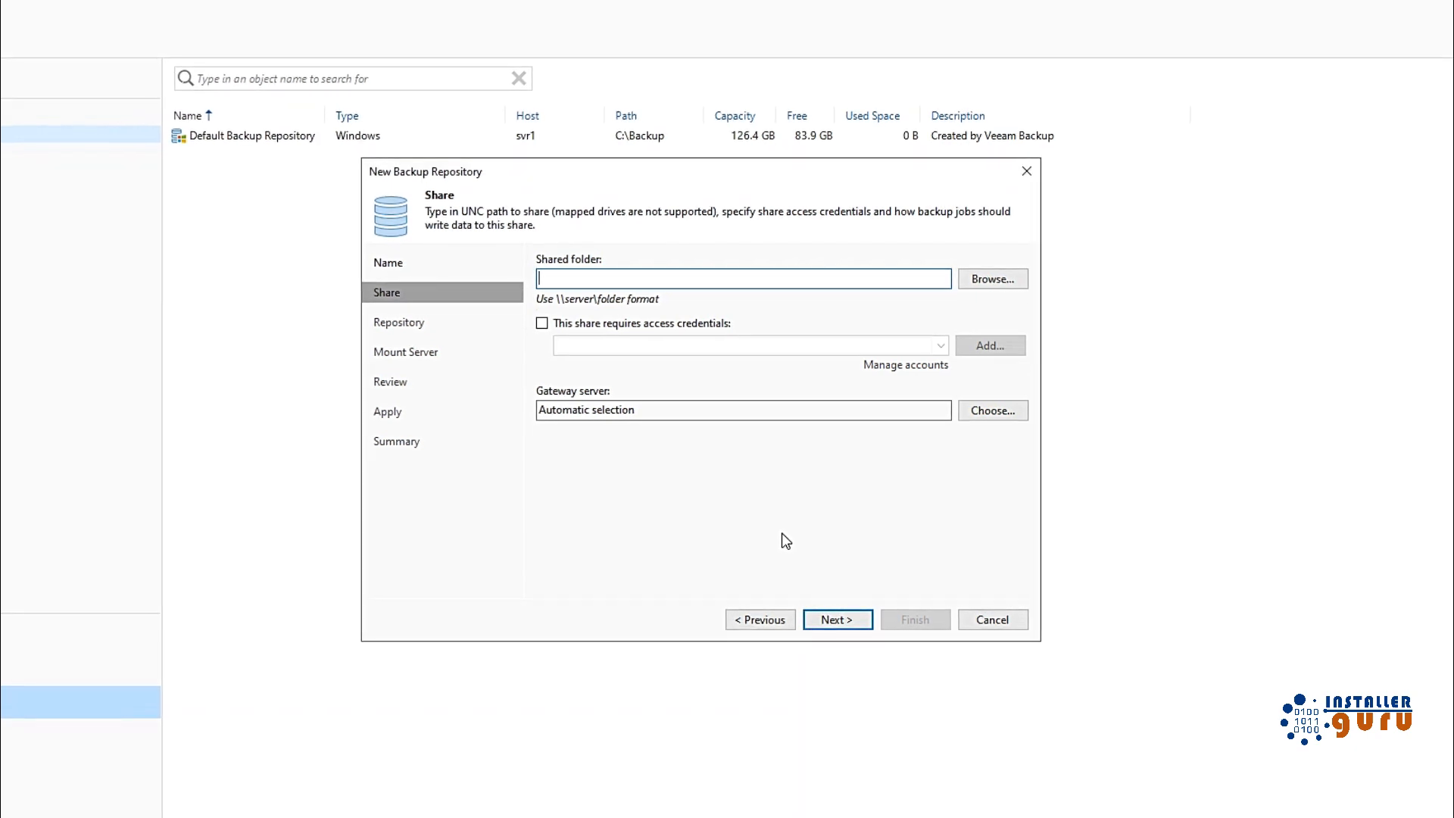
Step: Copy the \\192.168.29.17\share path from File Explorer and paste it as the shared folder
{"action": "key", "text": "super+r"}
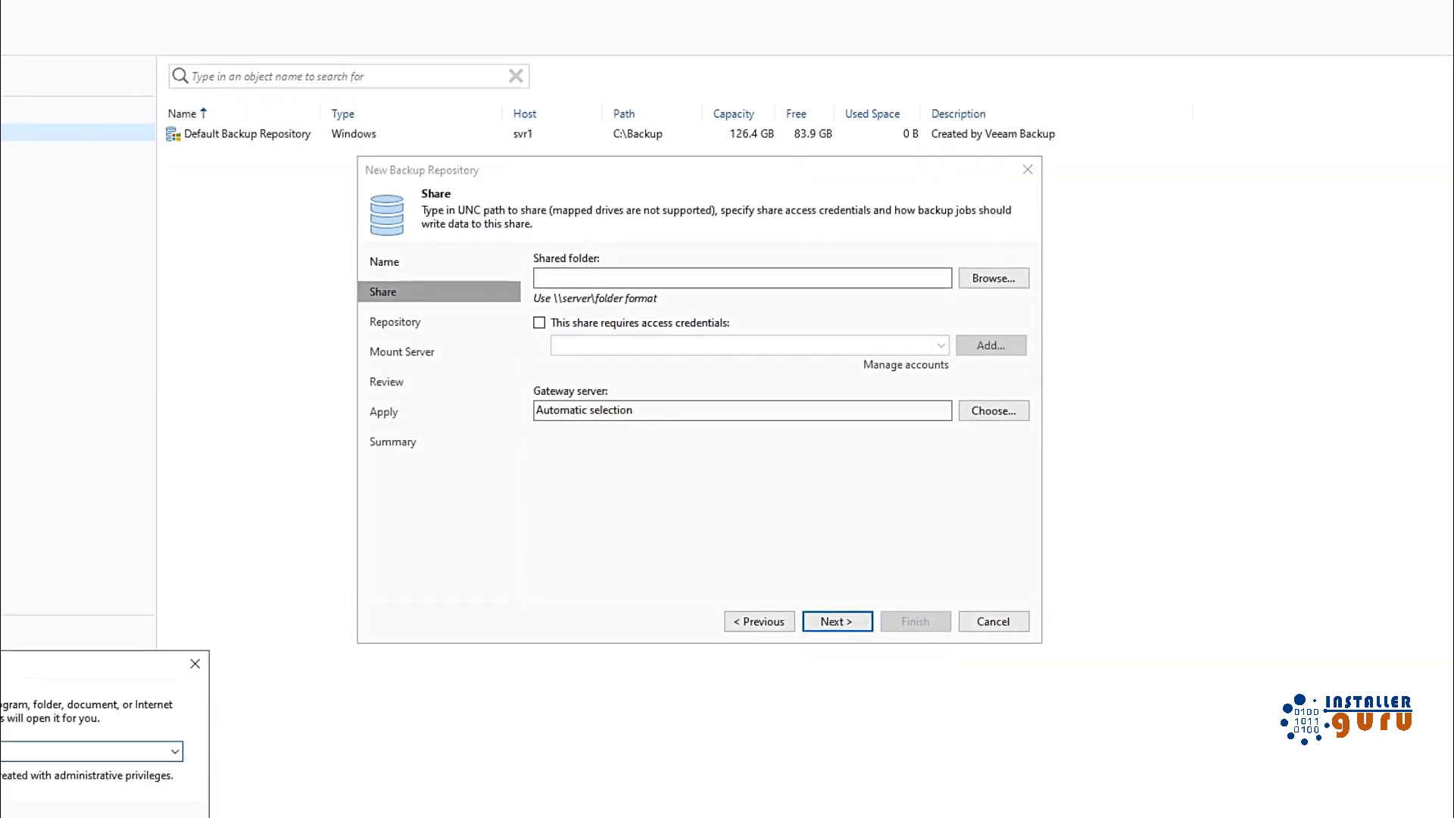
{"action": "type", "text": "\\"}
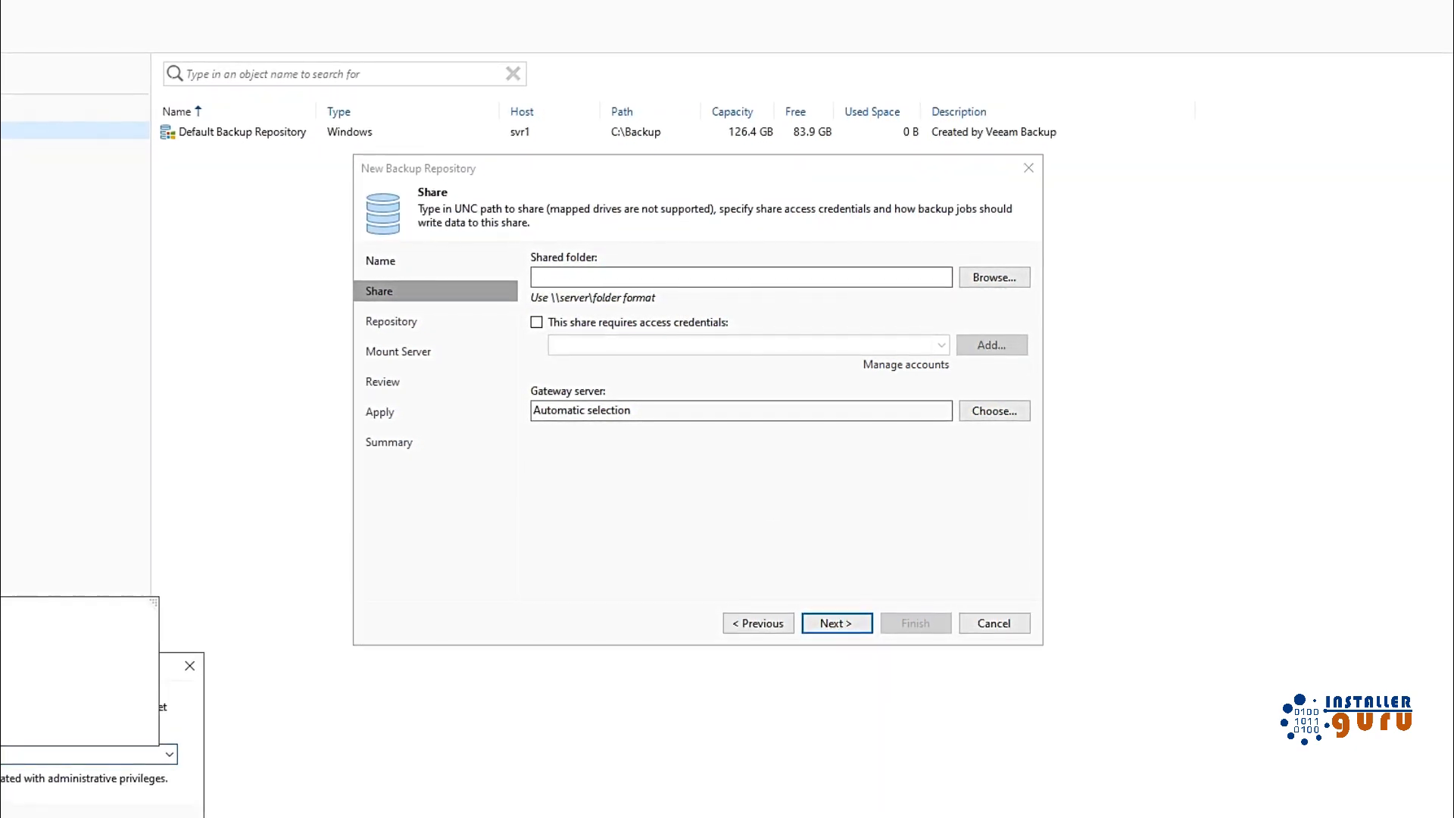
{"action": "type", "text": "1"}
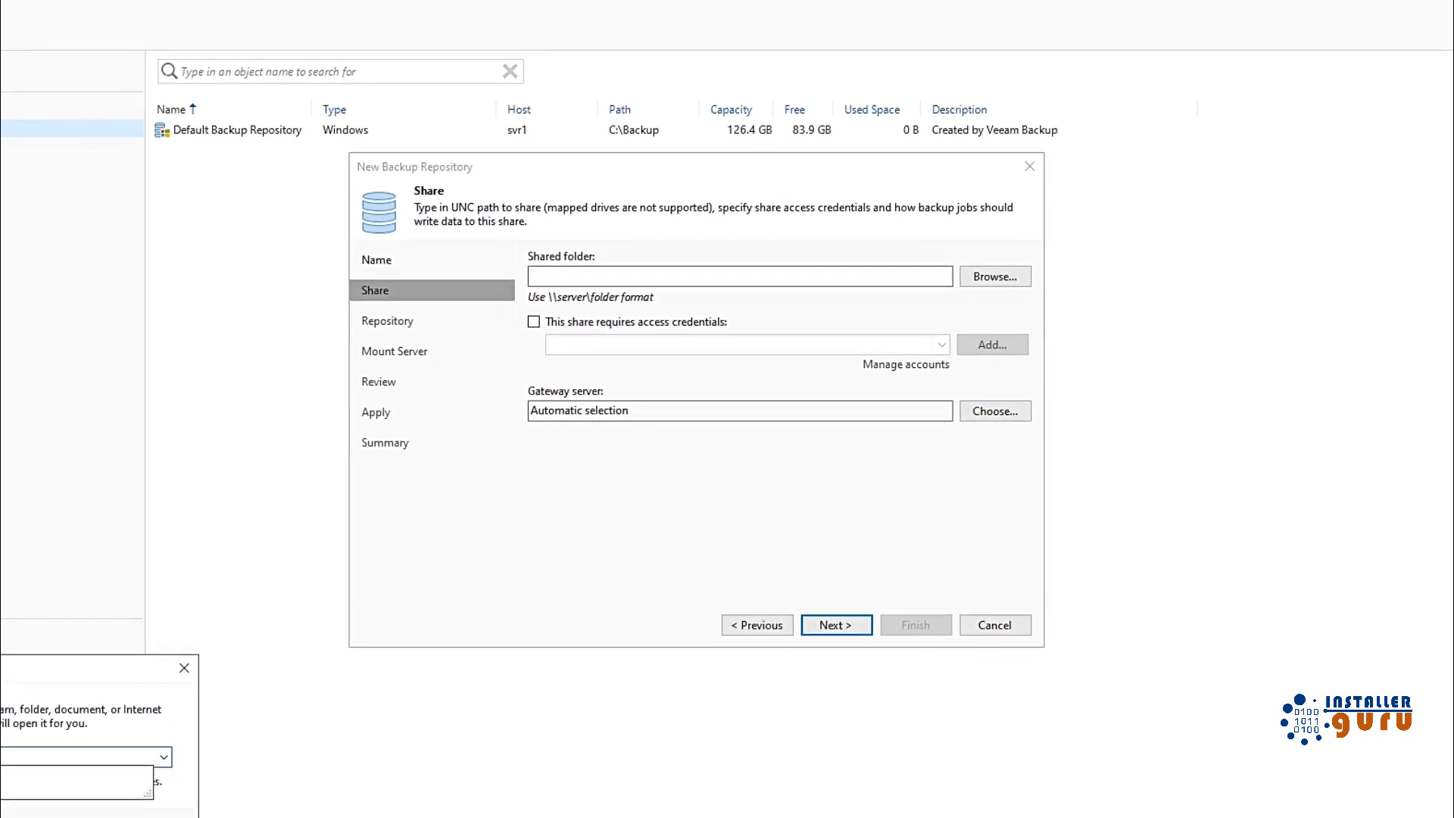
{"action": "key", "text": "Return"}
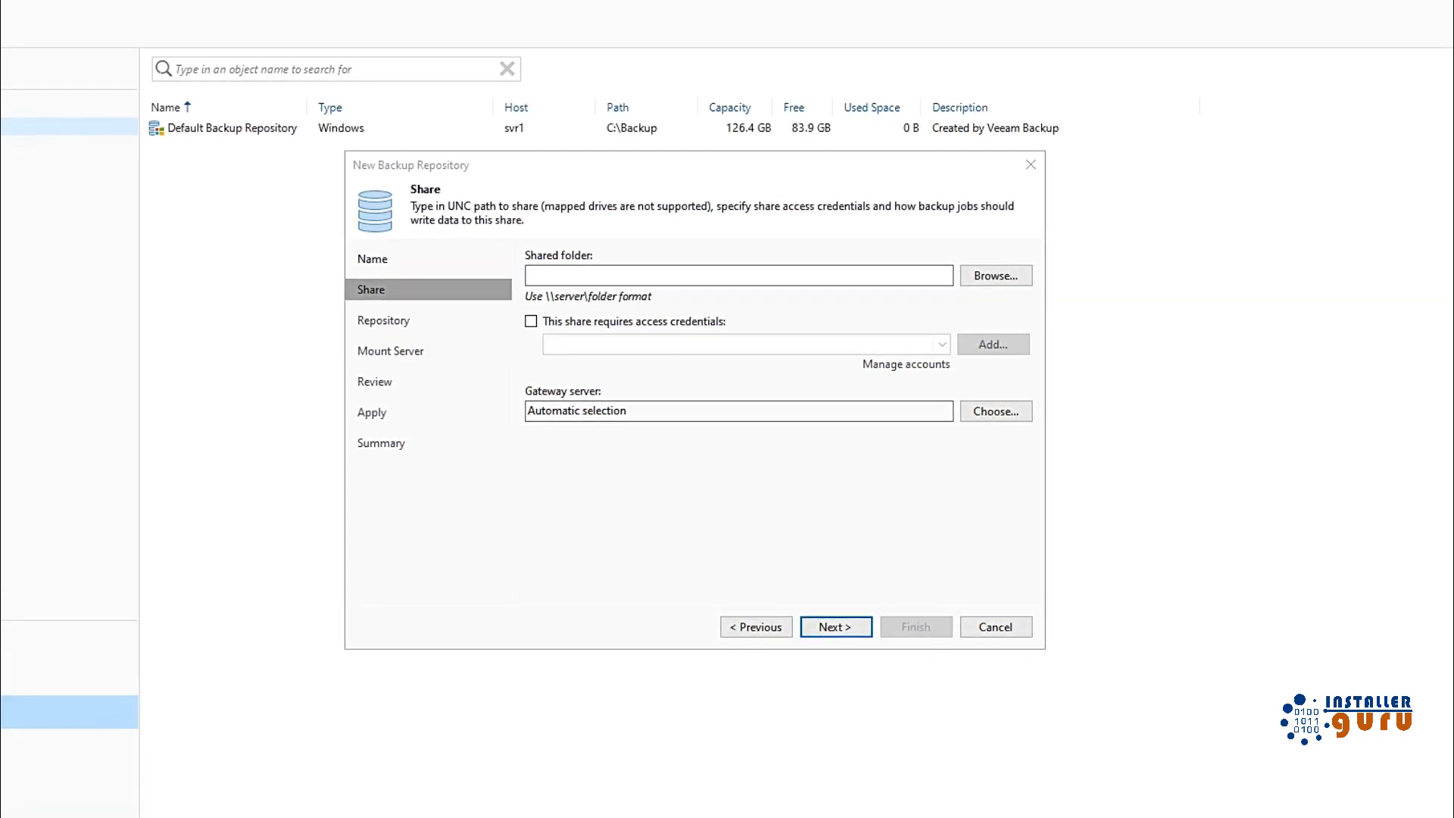
{"action": "double_click", "coordinate": [683, 257]}
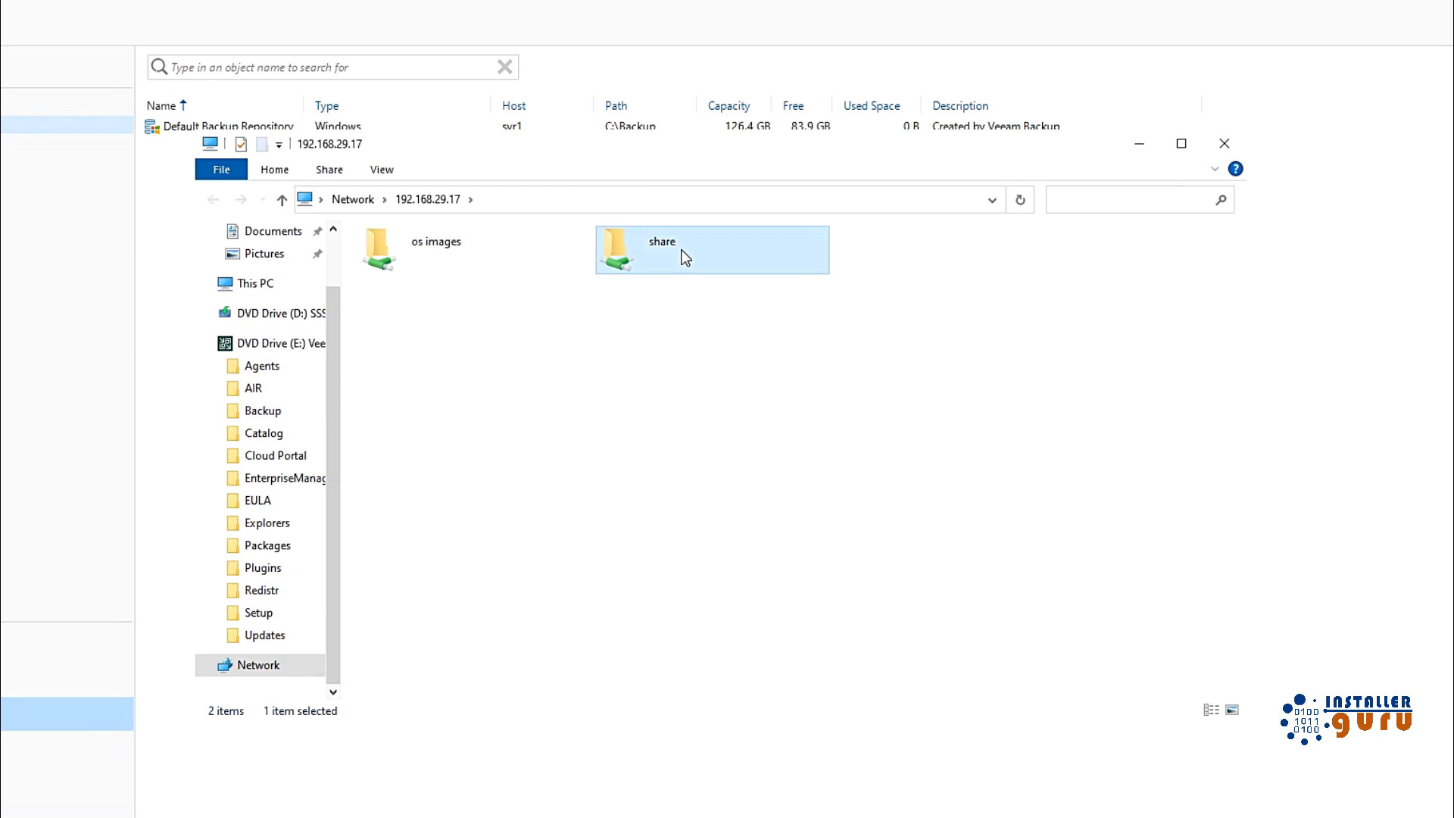
{"action": "left_click", "coordinate": [635, 201]}
{"action": "key", "text": "ctrl+c"}
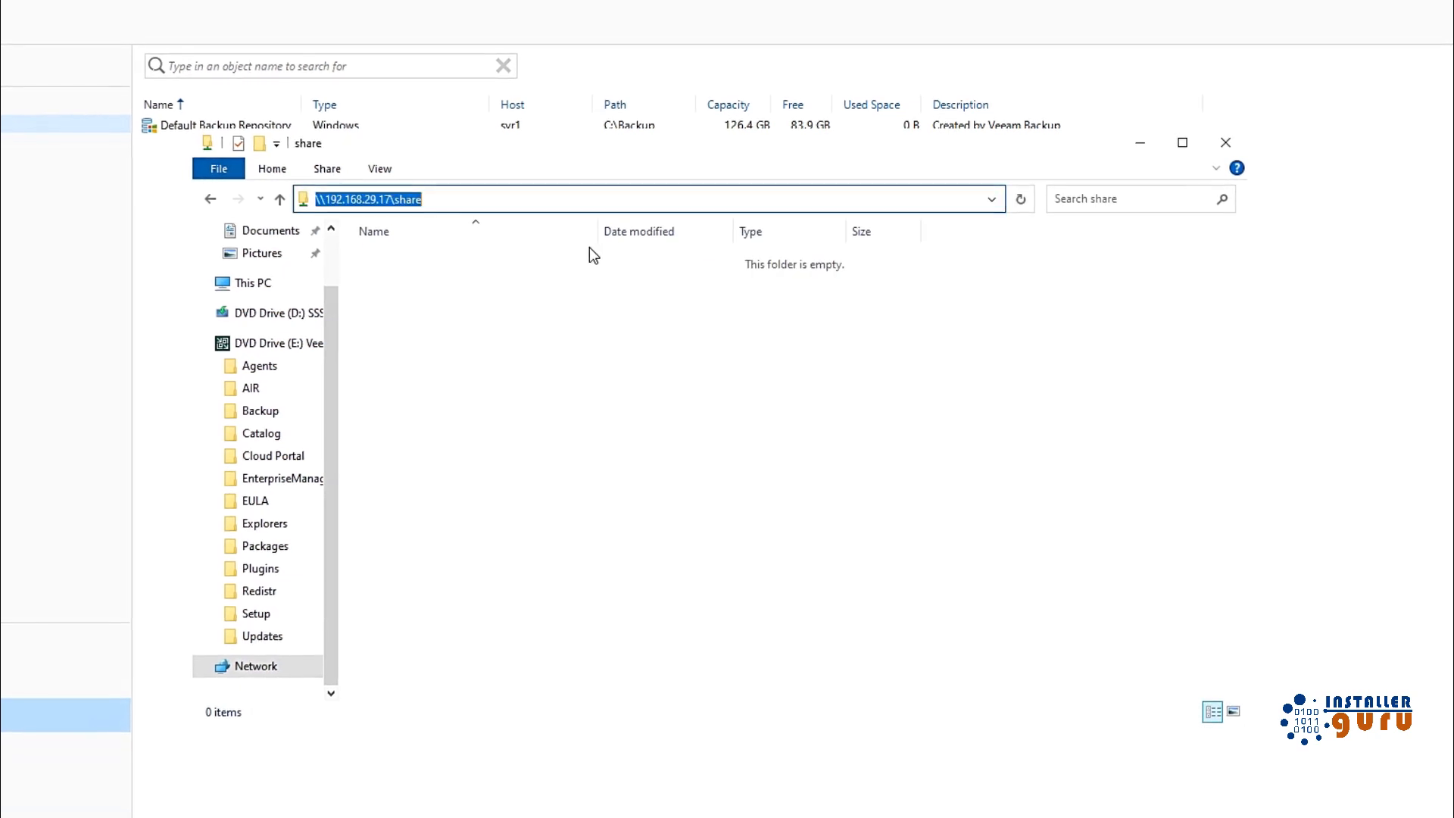
{"action": "left_click", "coordinate": [1143, 144]}
{"action": "key", "text": "ctrl+v"}
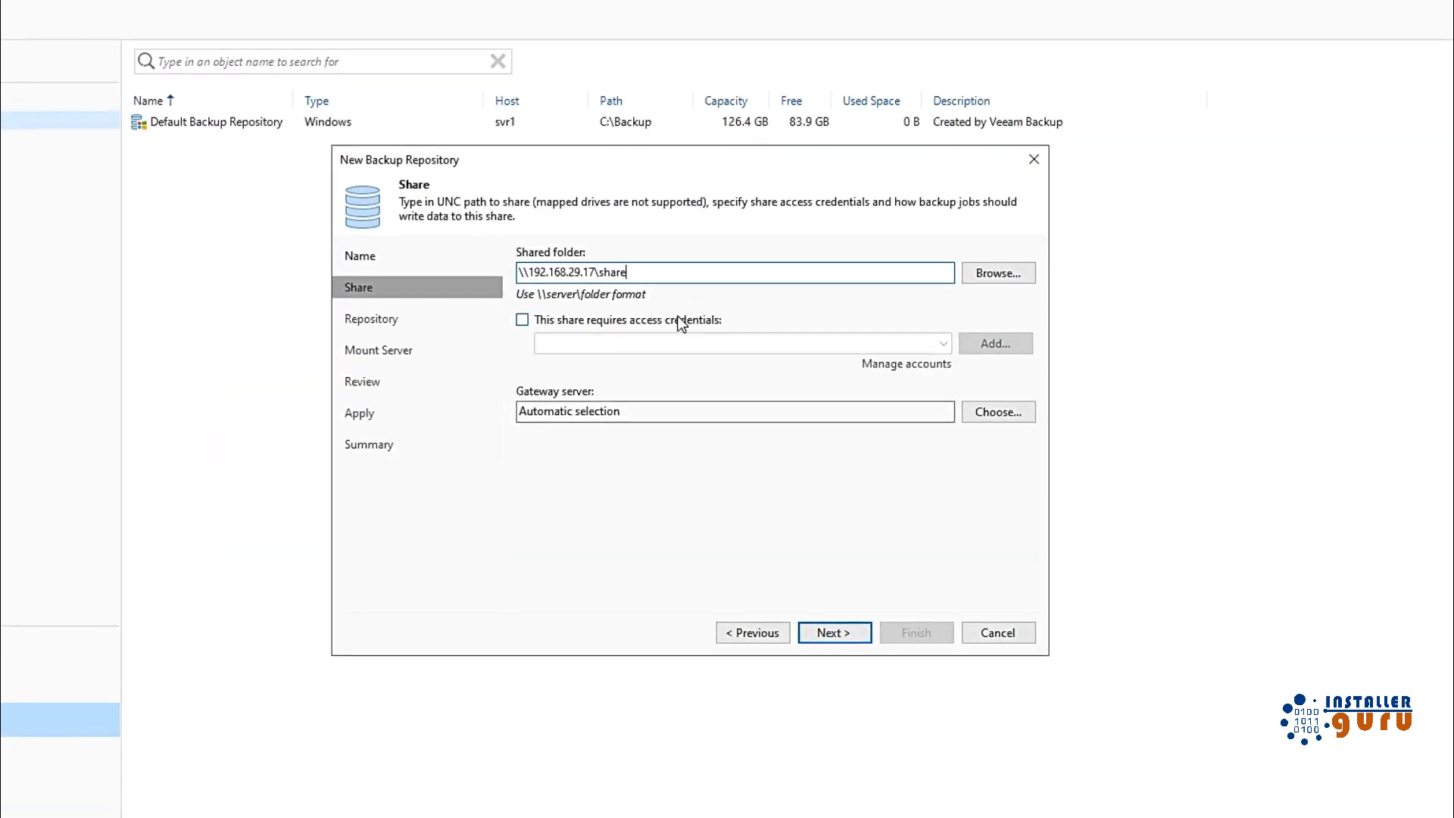
Step: Require access credentials for the share and select the stored administrator credentials
{"action": "left_click", "coordinate": [682, 322]}
{"action": "left_click", "coordinate": [943, 343]}
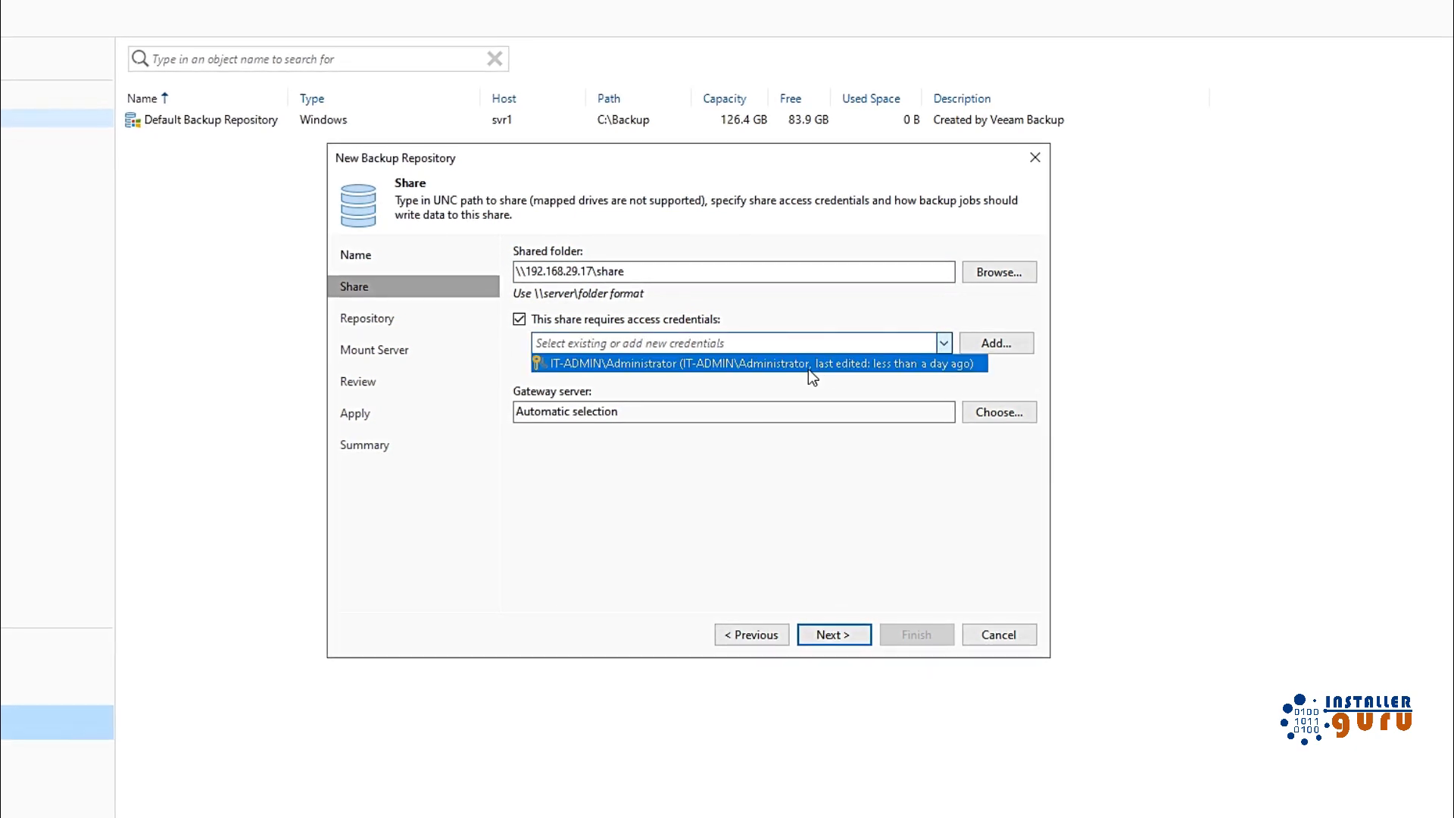
{"action": "left_click", "coordinate": [810, 365]}
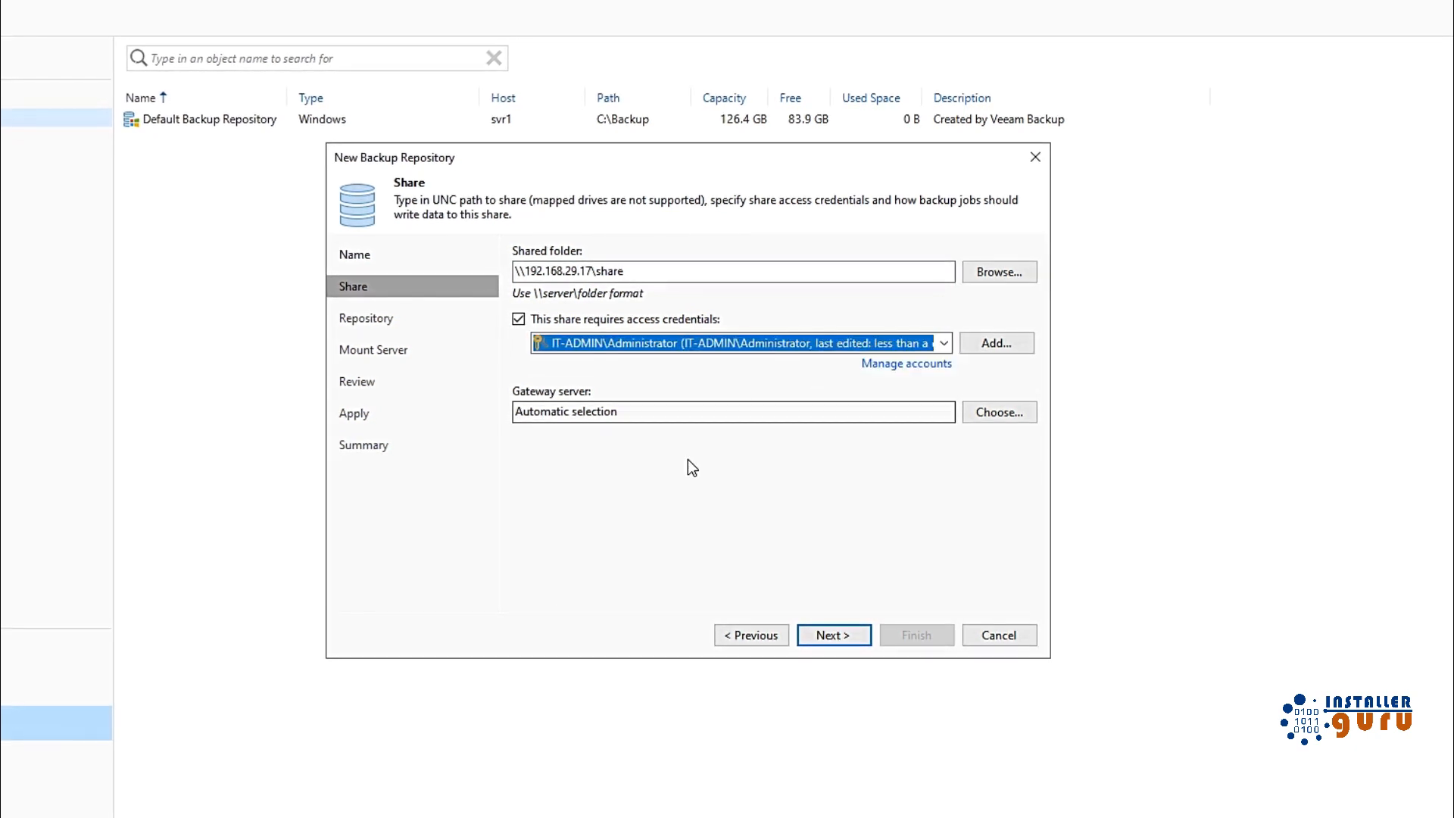
Step: Keep svr1 as mount server and apply the settings to create the backup-1 repository
{"action": "left_click", "coordinate": [833, 636]}
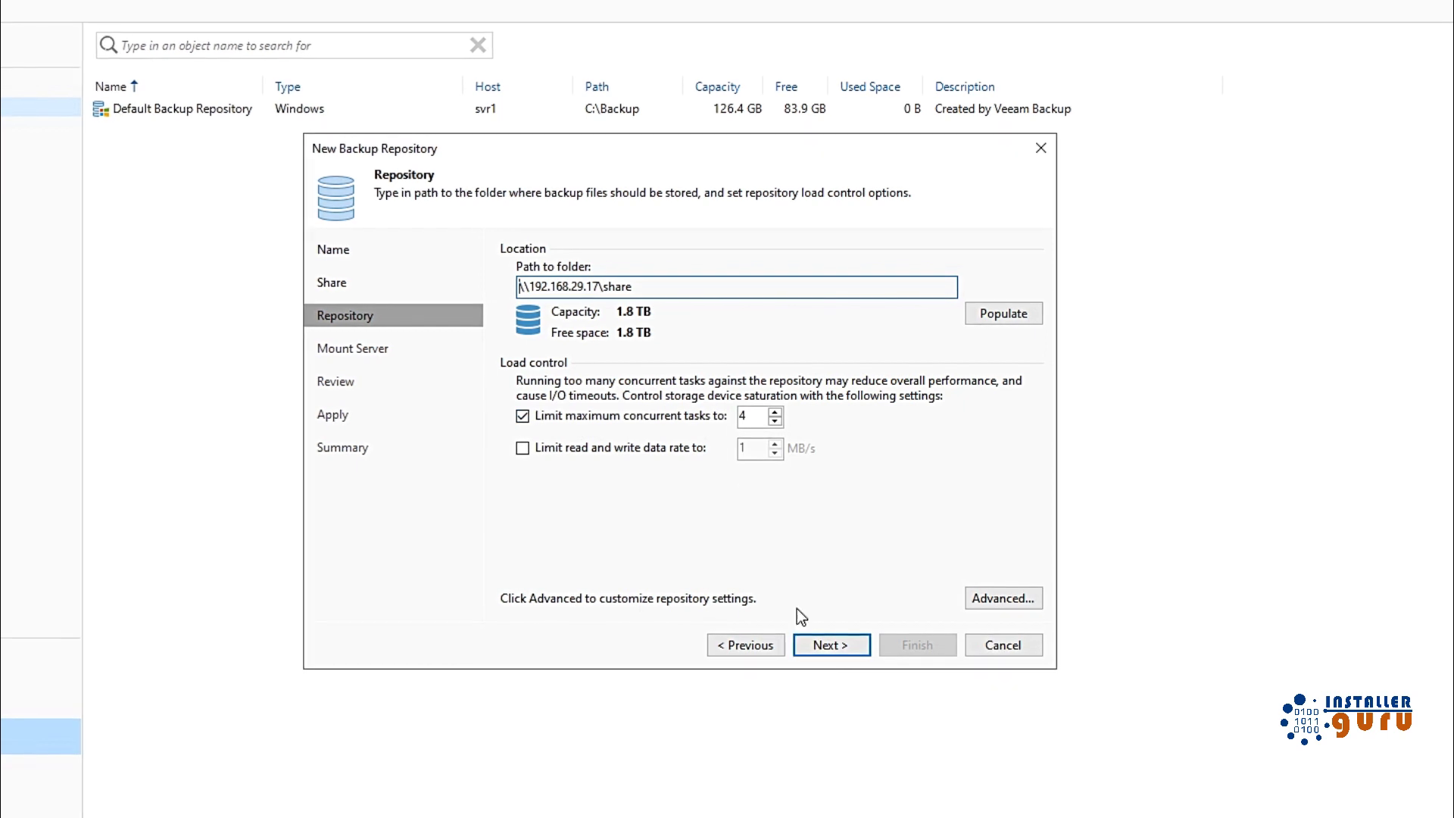
{"action": "left_click", "coordinate": [838, 650]}
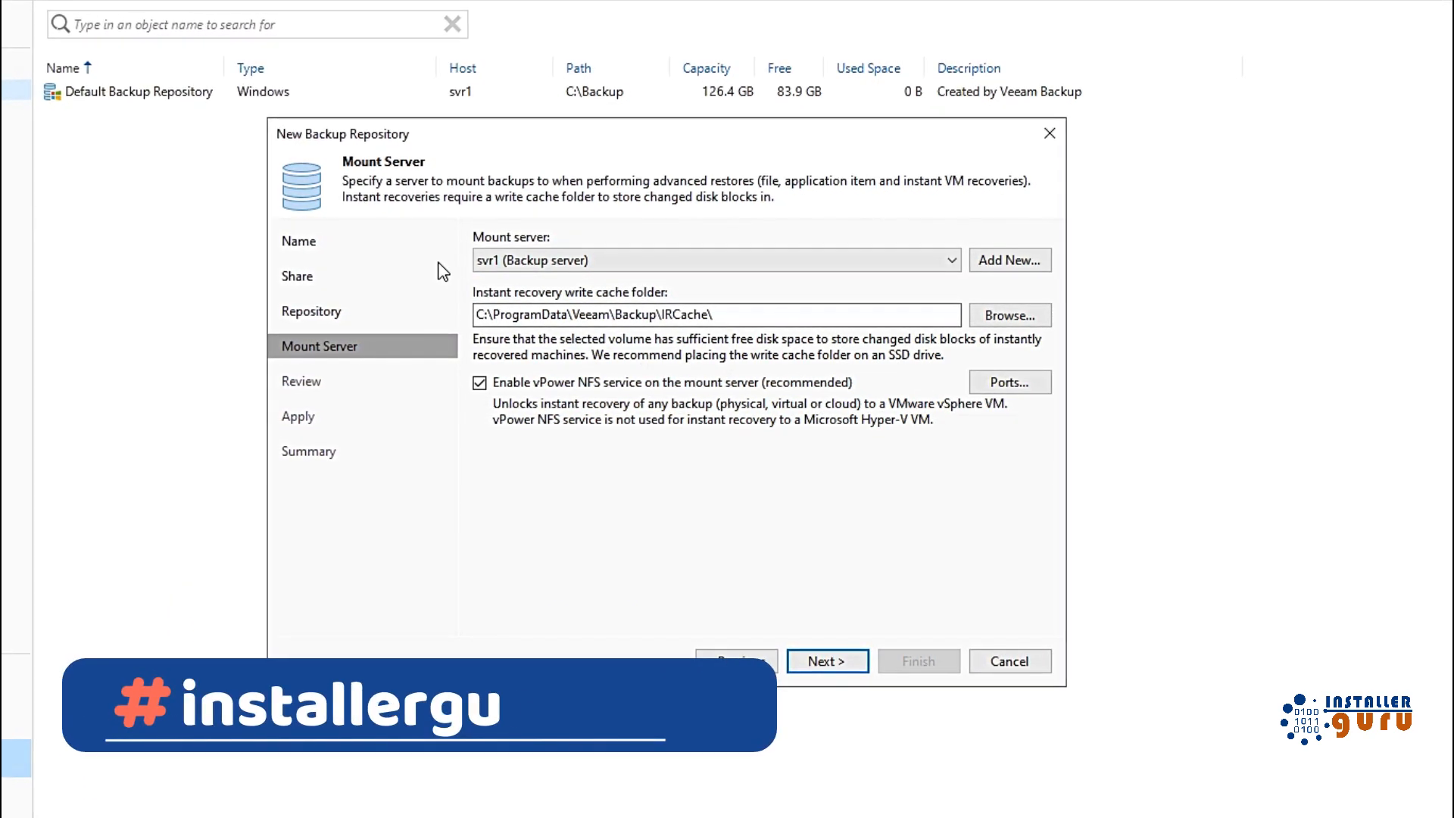
{"action": "left_click", "coordinate": [610, 259]}
{"action": "left_click", "coordinate": [555, 270]}
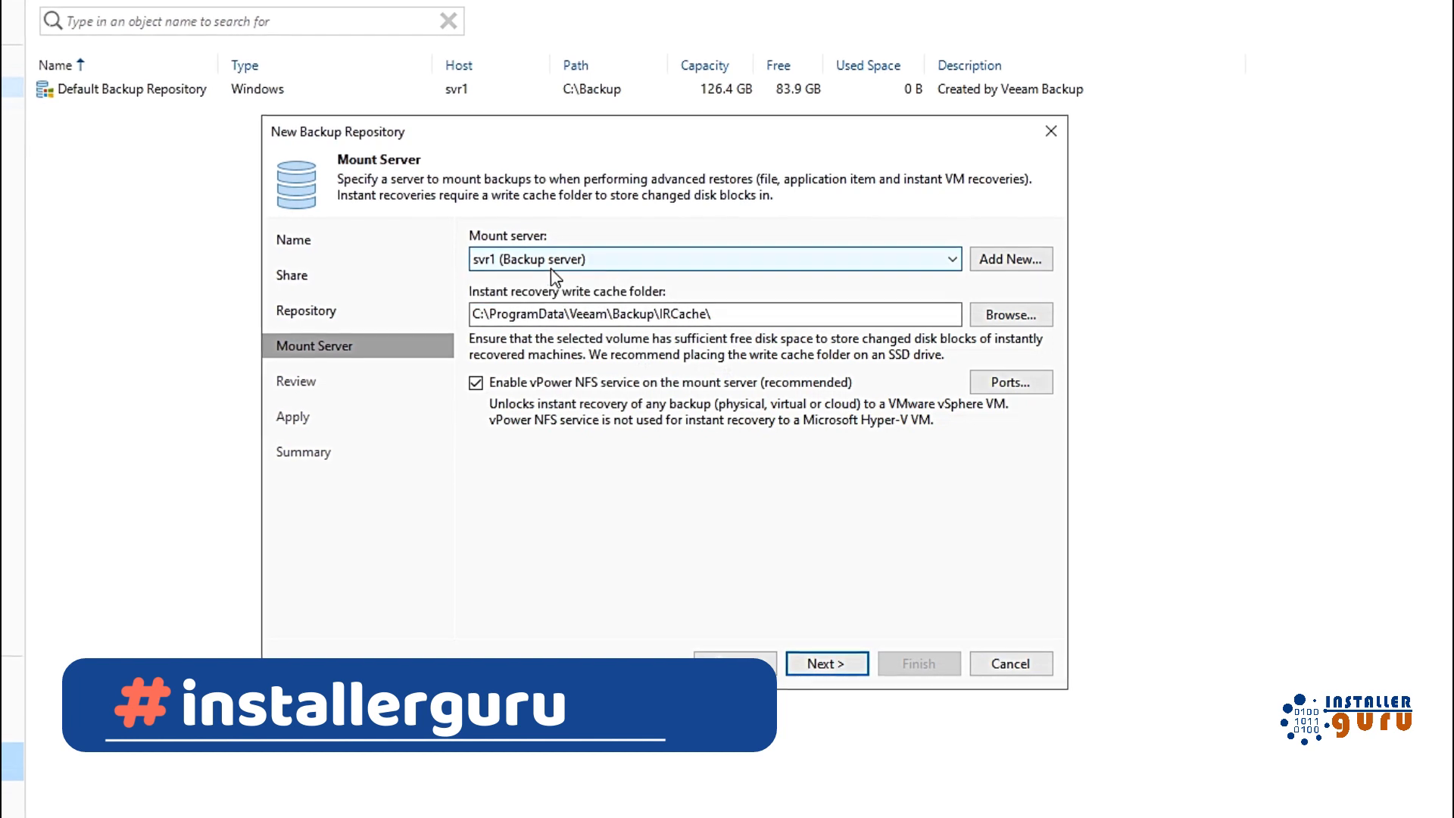
{"action": "left_click", "coordinate": [827, 668]}
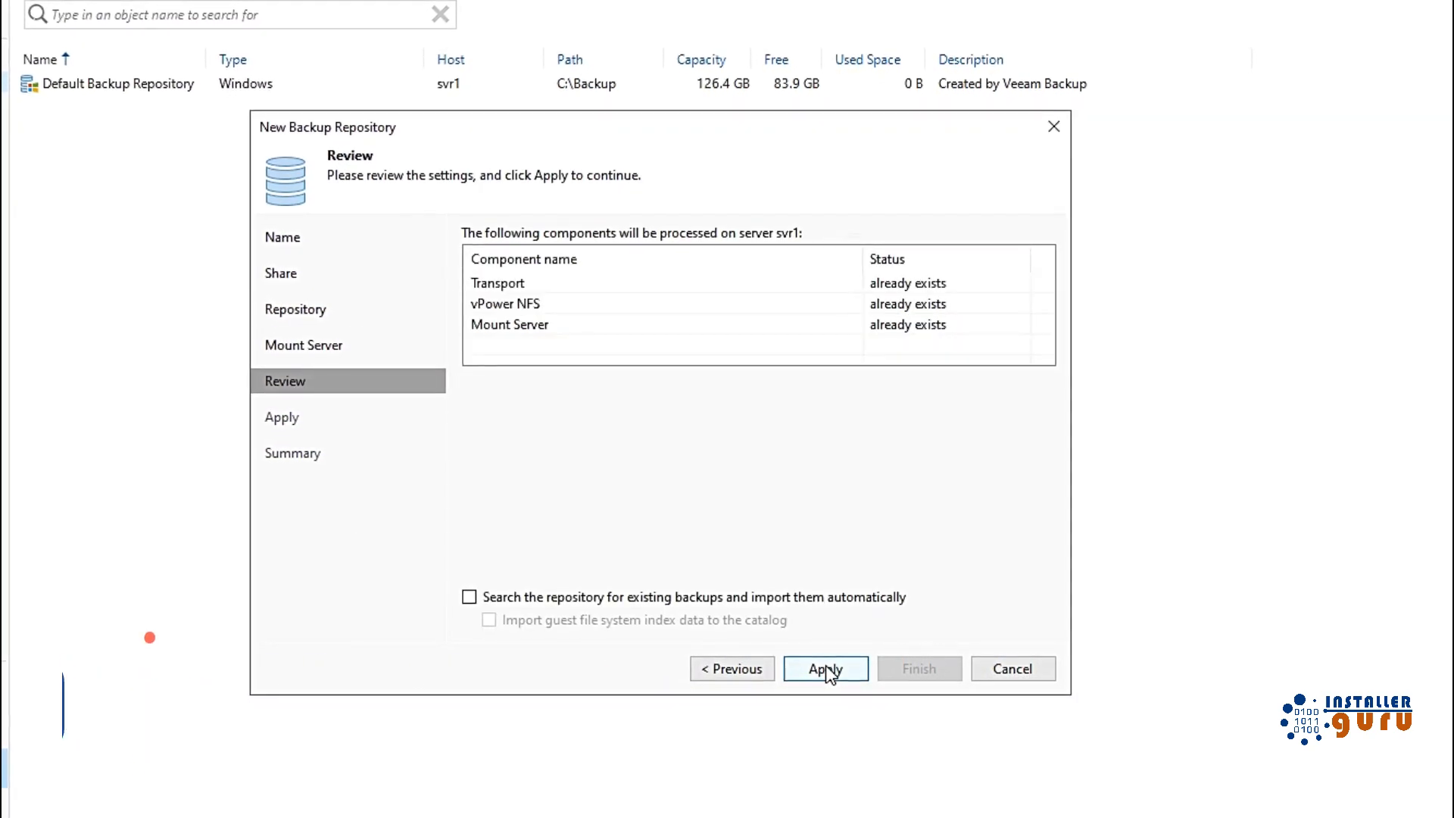
{"action": "left_click", "coordinate": [826, 669]}
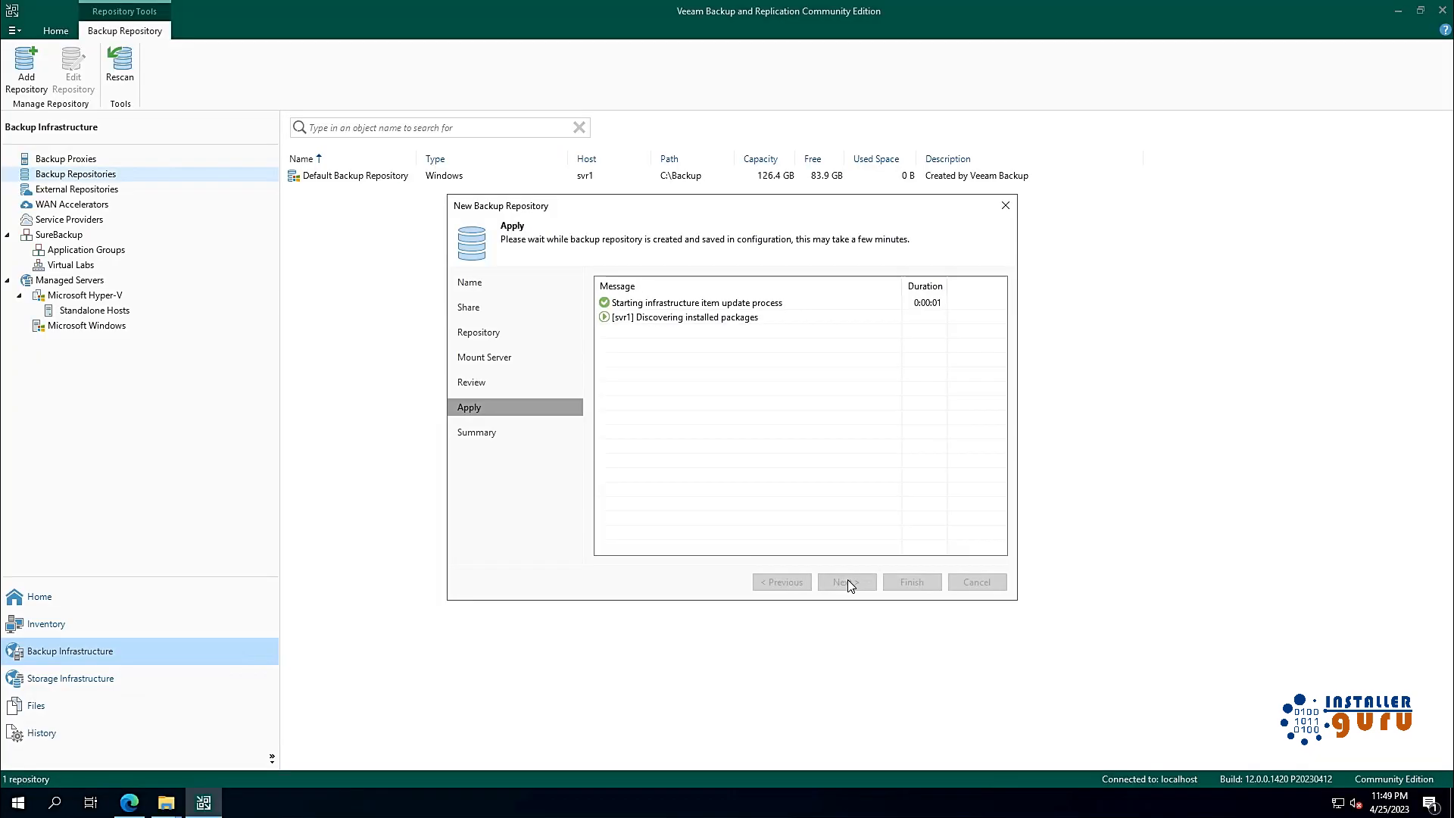
{"action": "left_click", "coordinate": [849, 583]}
Step: Close the wizard, decline moving configuration backups, and select the backup-1 repository
{"action": "left_click", "coordinate": [896, 582]}
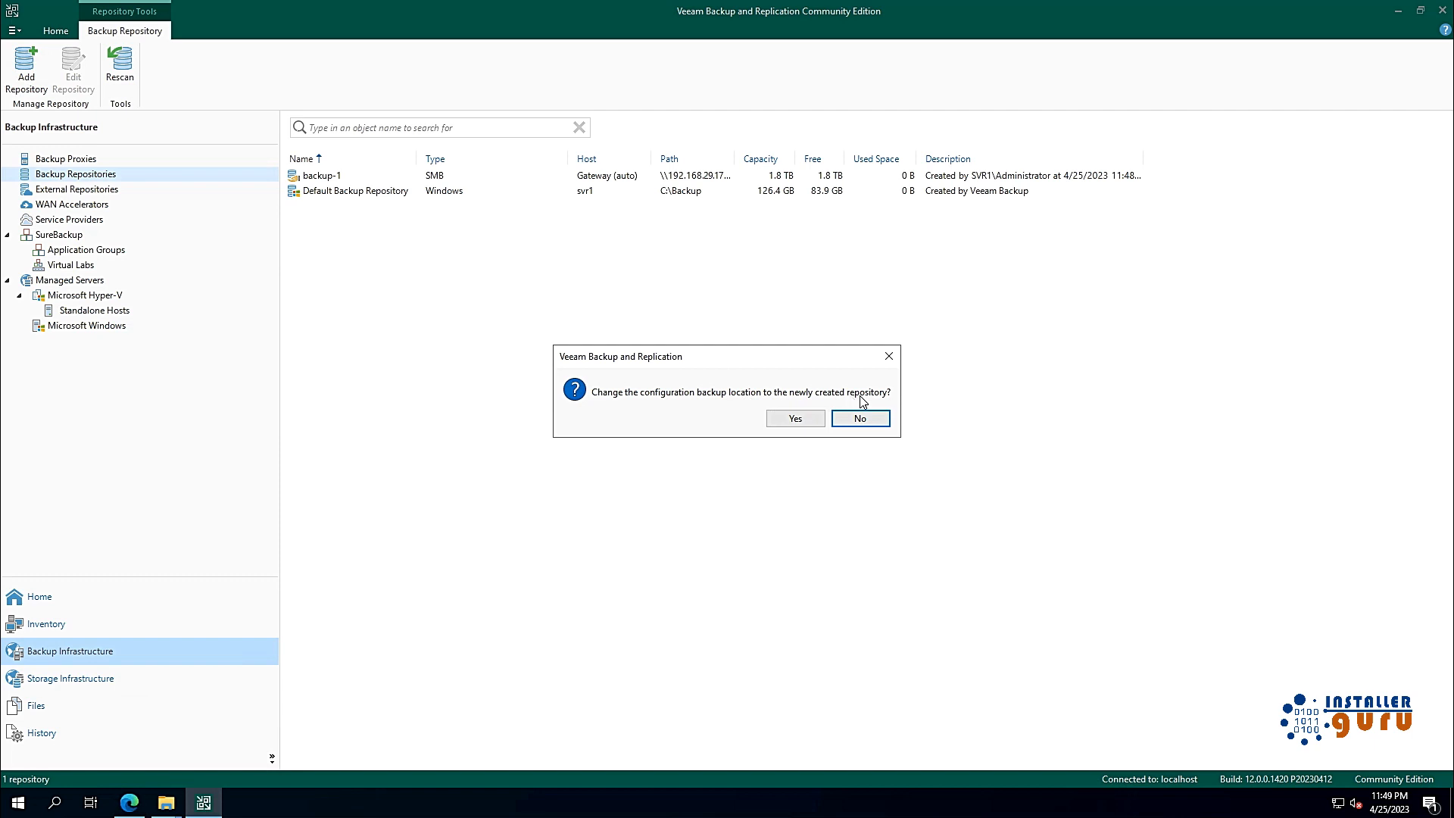
{"action": "left_click", "coordinate": [818, 419]}
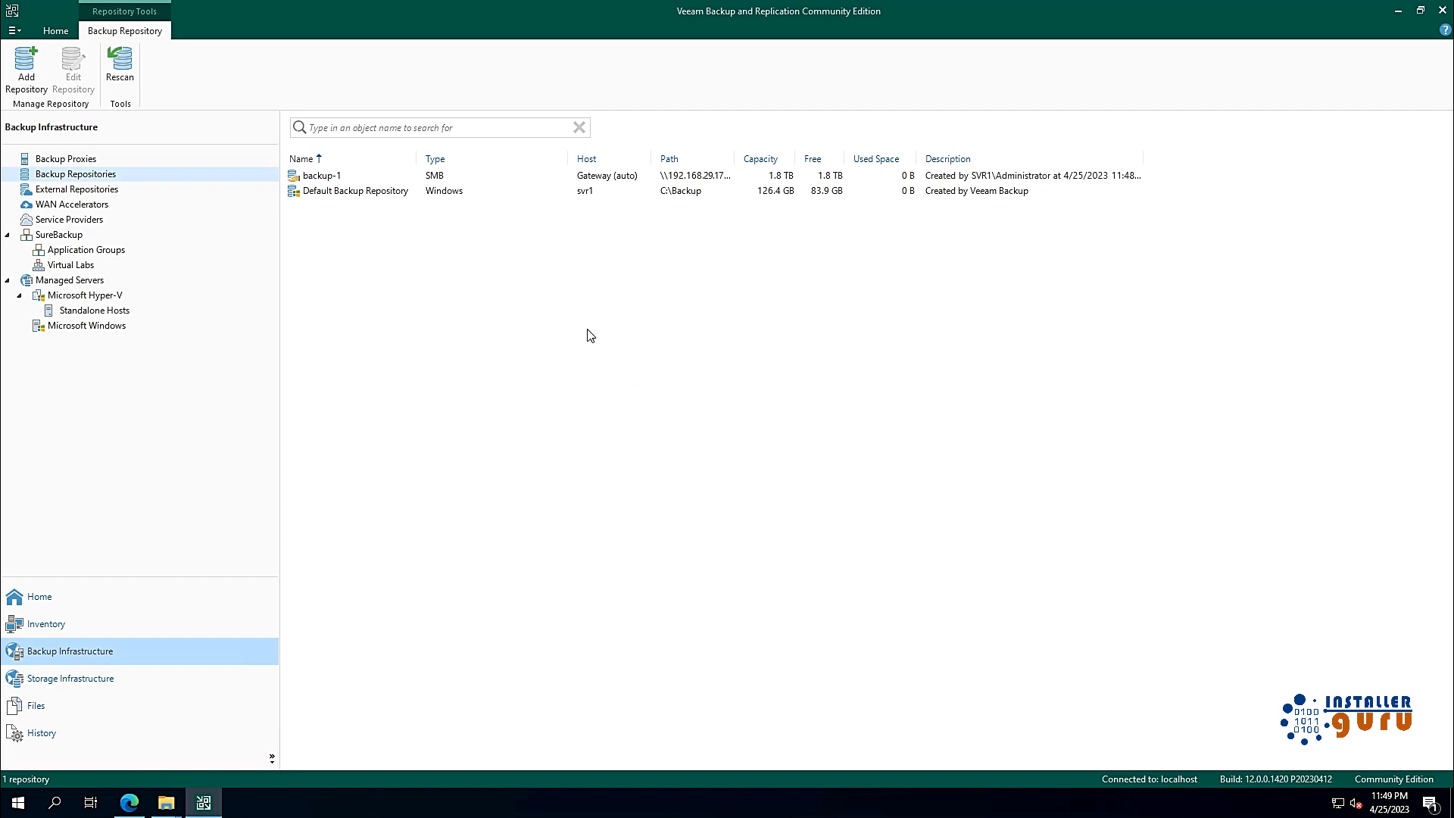
{"action": "left_click", "coordinate": [447, 176]}
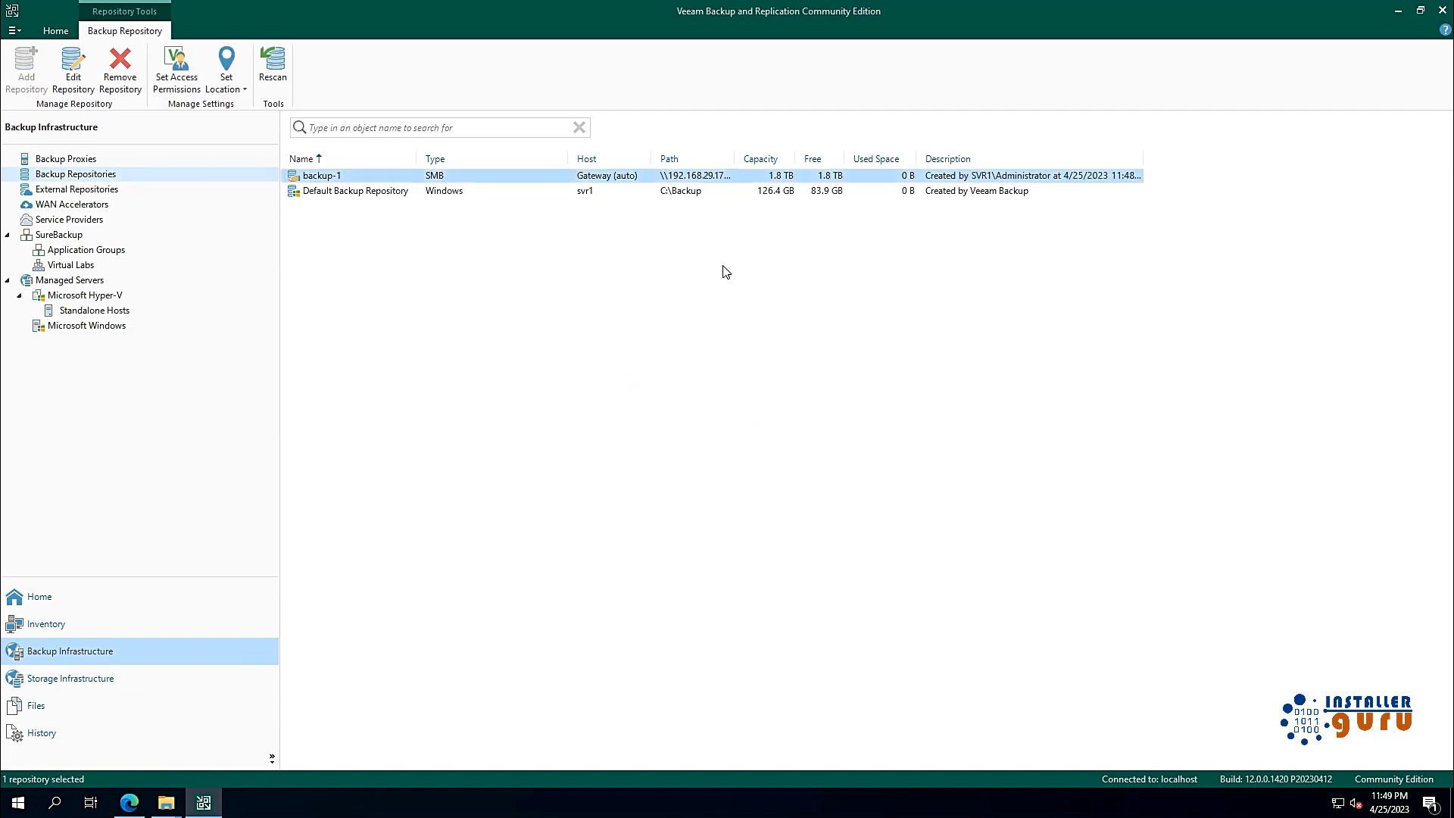
{"action": "left_click", "coordinate": [392, 195]}
{"action": "left_click", "coordinate": [366, 180]}
{"action": "left_click", "coordinate": [734, 434]}
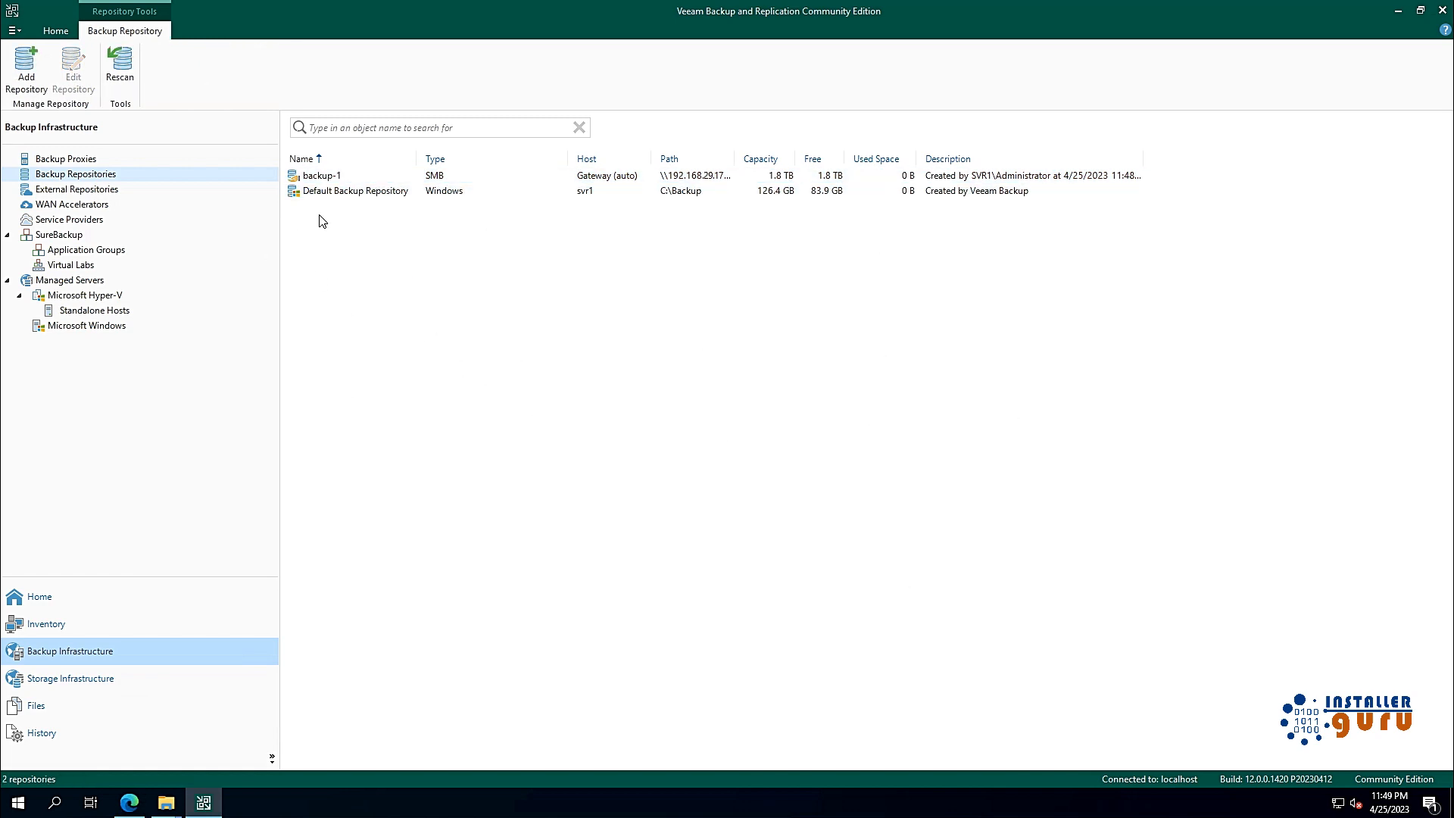
{"action": "left_click", "coordinate": [331, 182]}
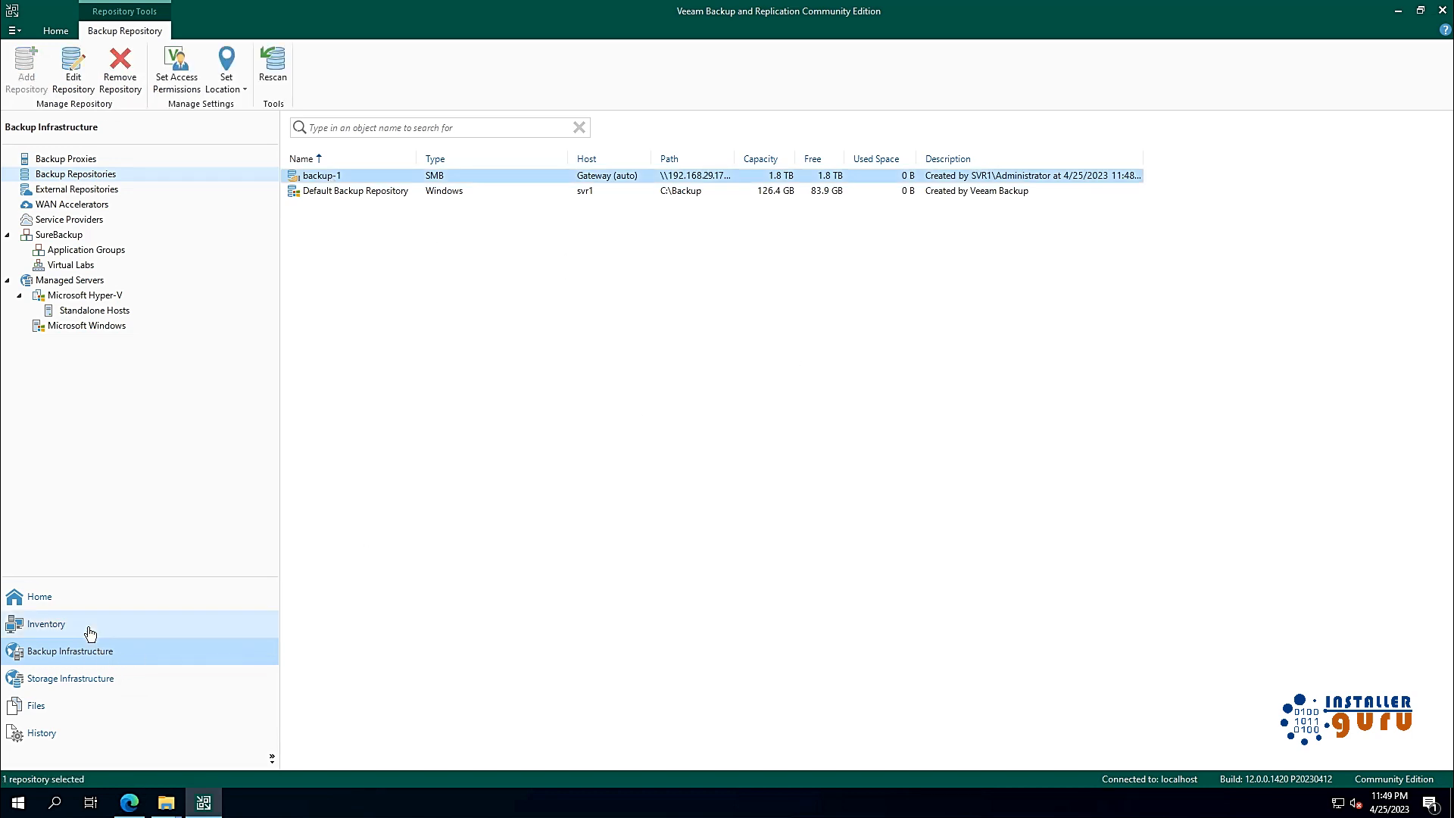
Step: In Files, start a new file copy job from the Games-Others (E:\) drive
{"action": "left_click", "coordinate": [81, 707]}
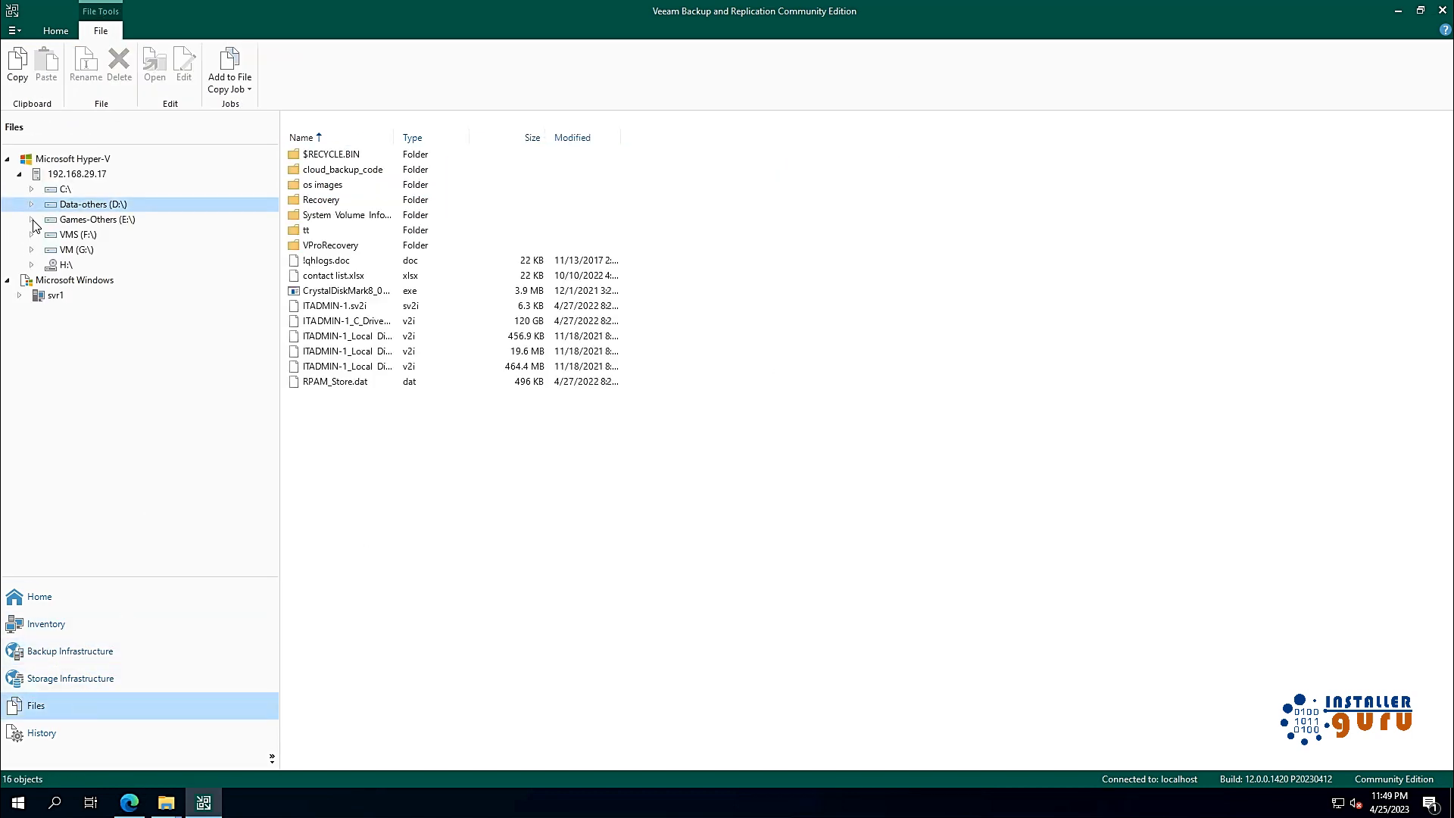
{"action": "left_click", "coordinate": [95, 222]}
{"action": "right_click", "coordinate": [97, 221]}
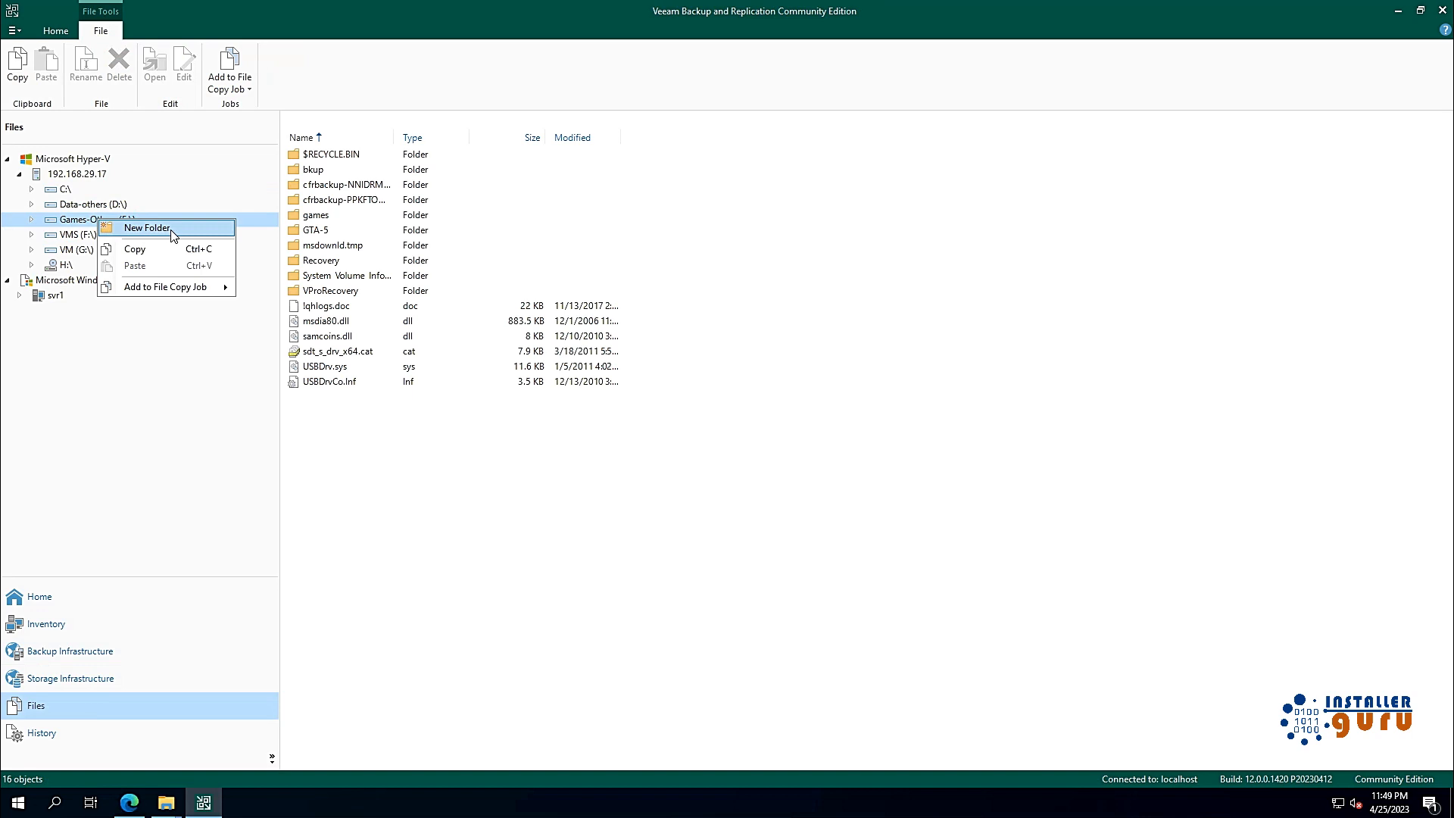
{"action": "left_click", "coordinate": [283, 289]}
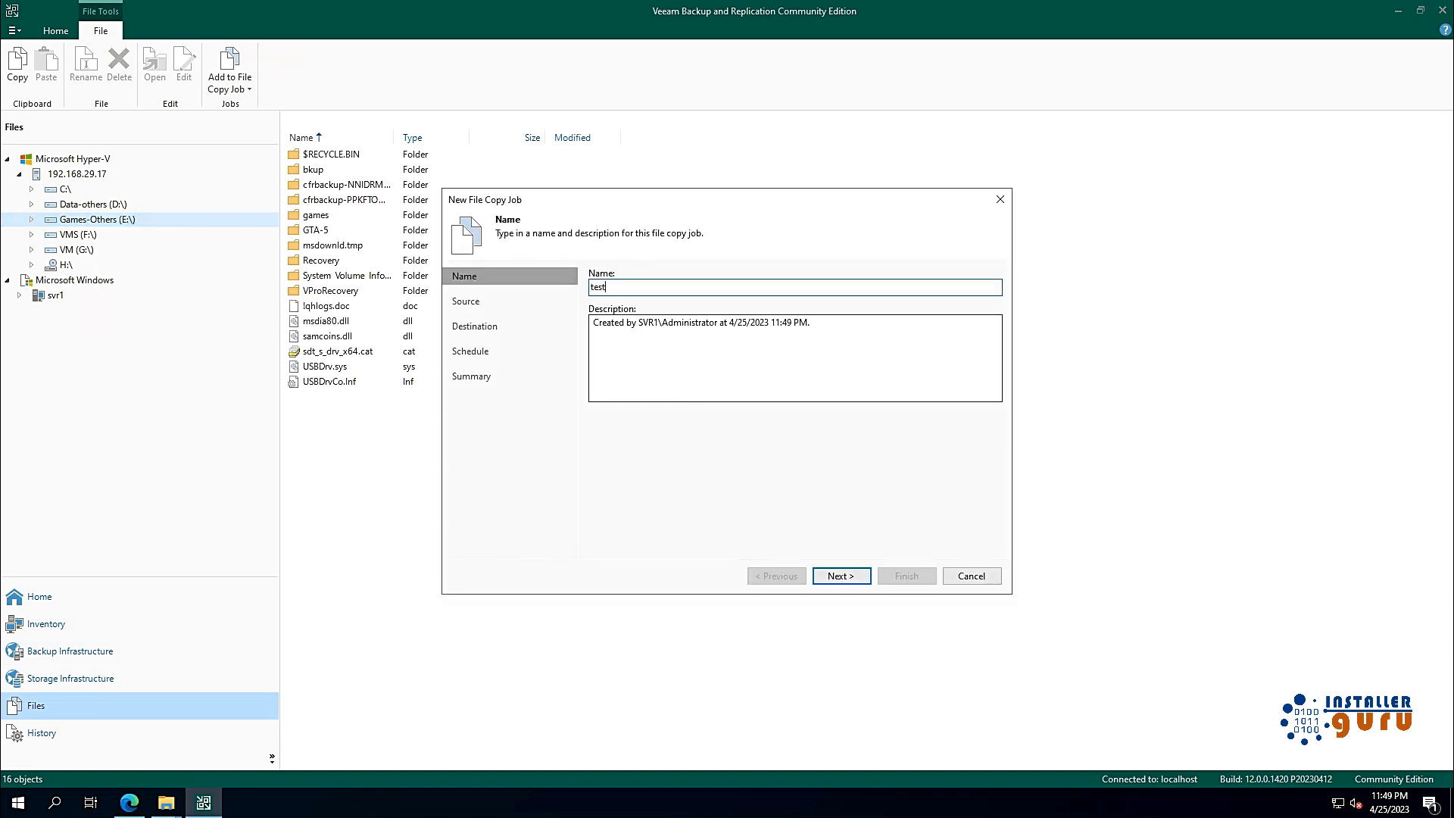
Step: Step through the wizard, choose 192.168.29.17 as destination, then abandon the job
{"action": "left_click", "coordinate": [846, 581]}
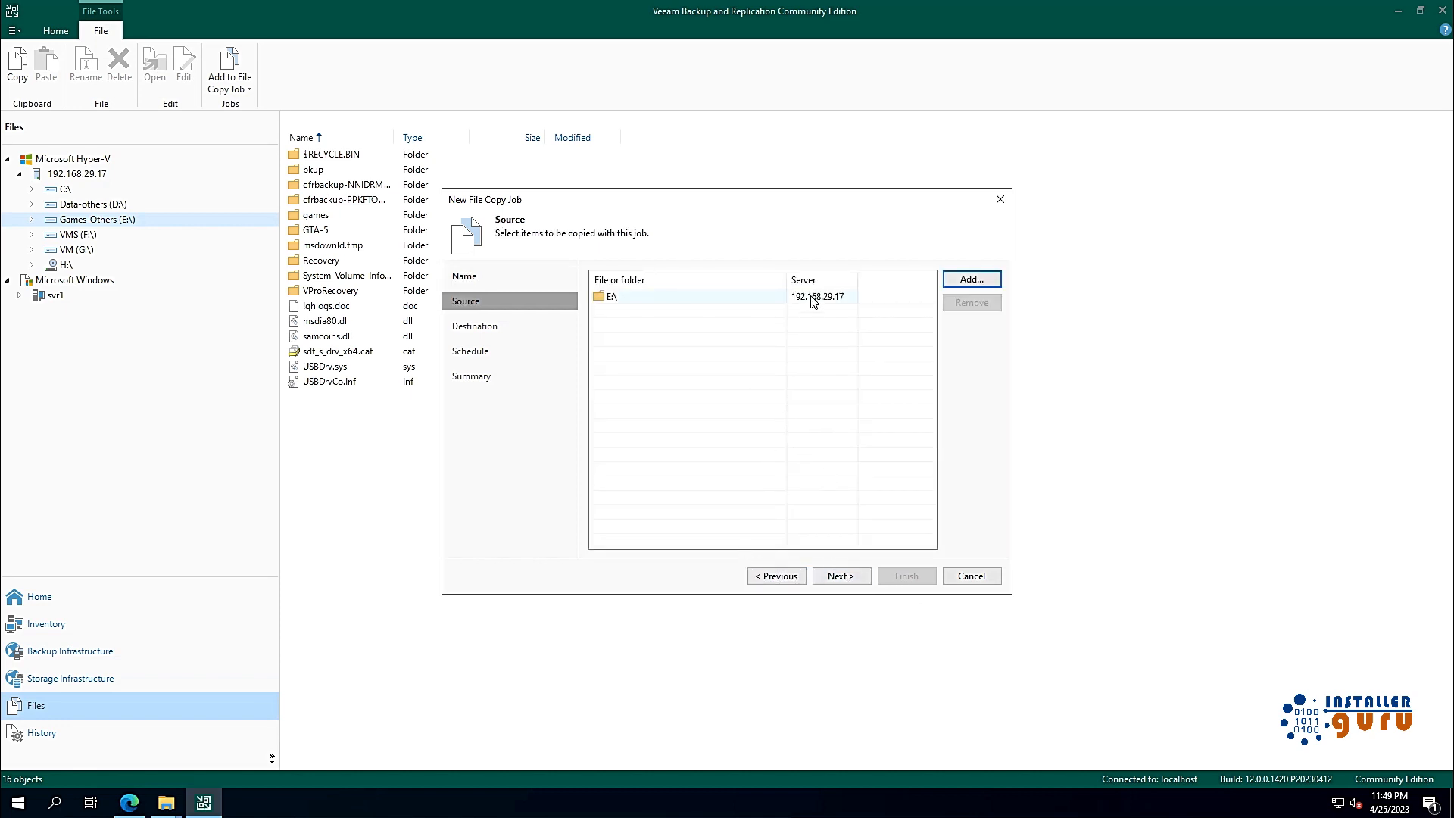
{"action": "left_click", "coordinate": [845, 577]}
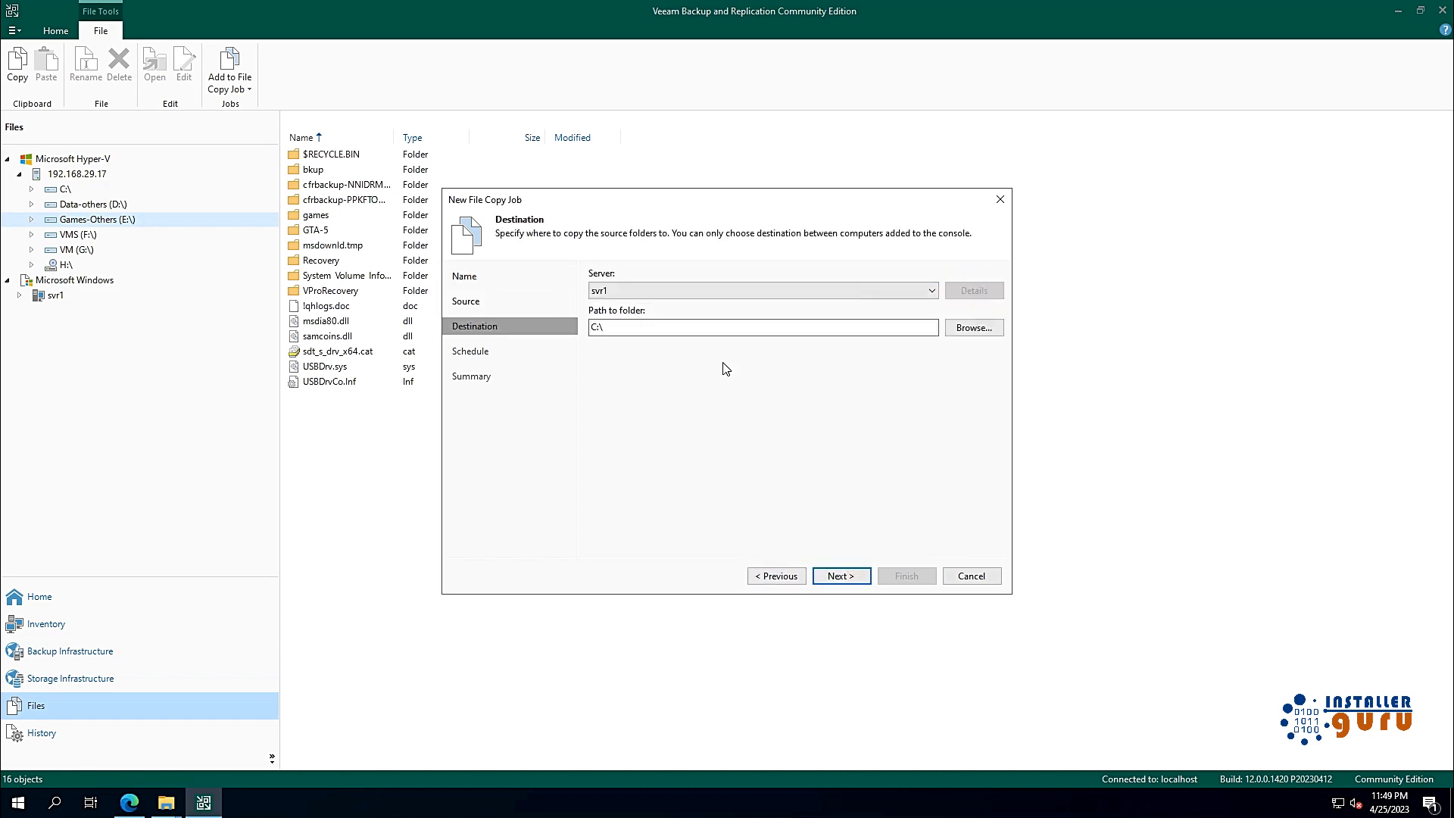
{"action": "left_click", "coordinate": [767, 291]}
{"action": "left_click", "coordinate": [746, 318]}
{"action": "left_click", "coordinate": [974, 328]}
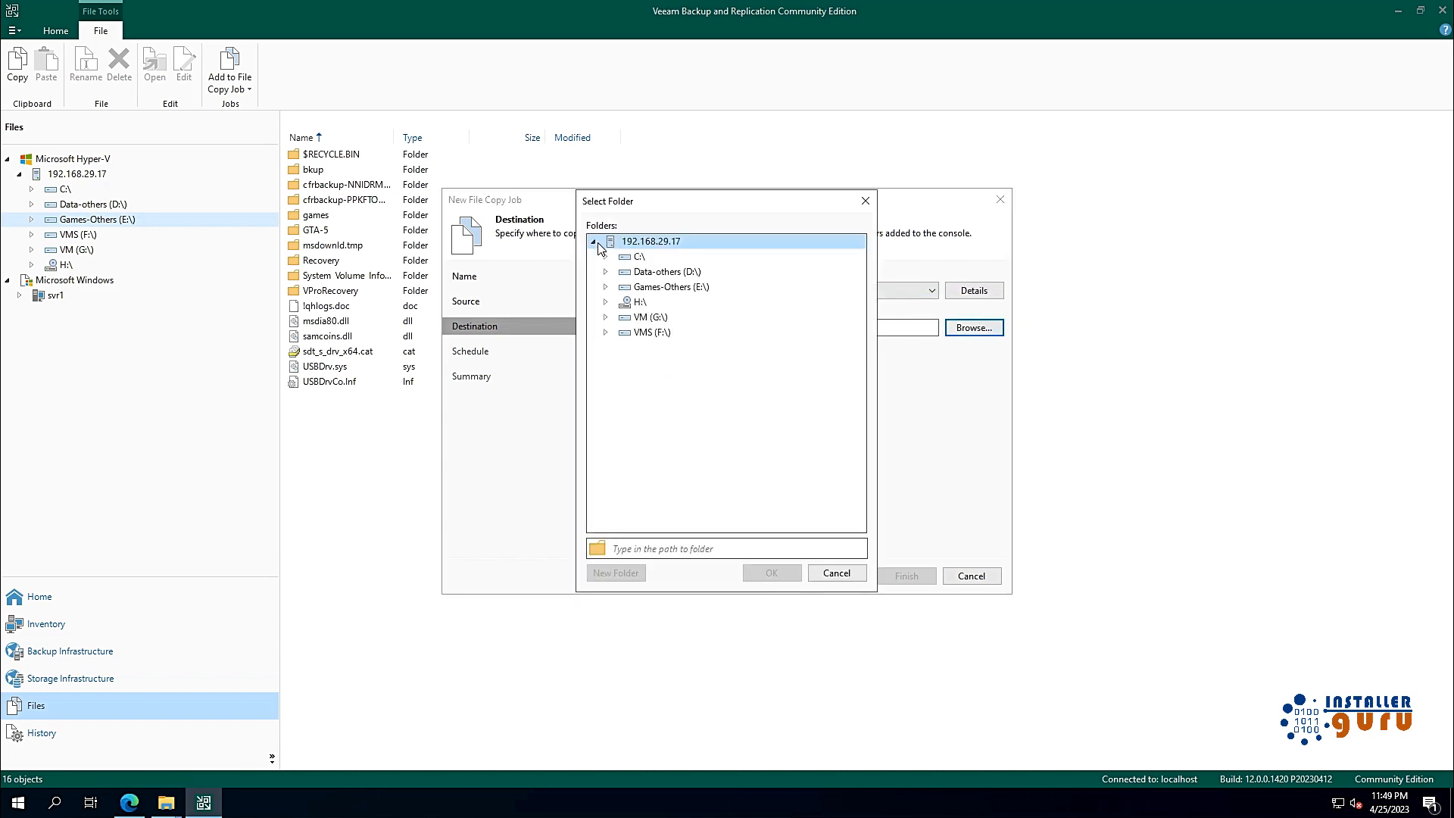
{"action": "left_click", "coordinate": [838, 571]}
{"action": "left_click", "coordinate": [971, 576]}
{"action": "left_click", "coordinate": [753, 604]}
Step: Show host 192.168.29.17's drives and free space in the Files view
{"action": "left_click", "coordinate": [76, 174]}
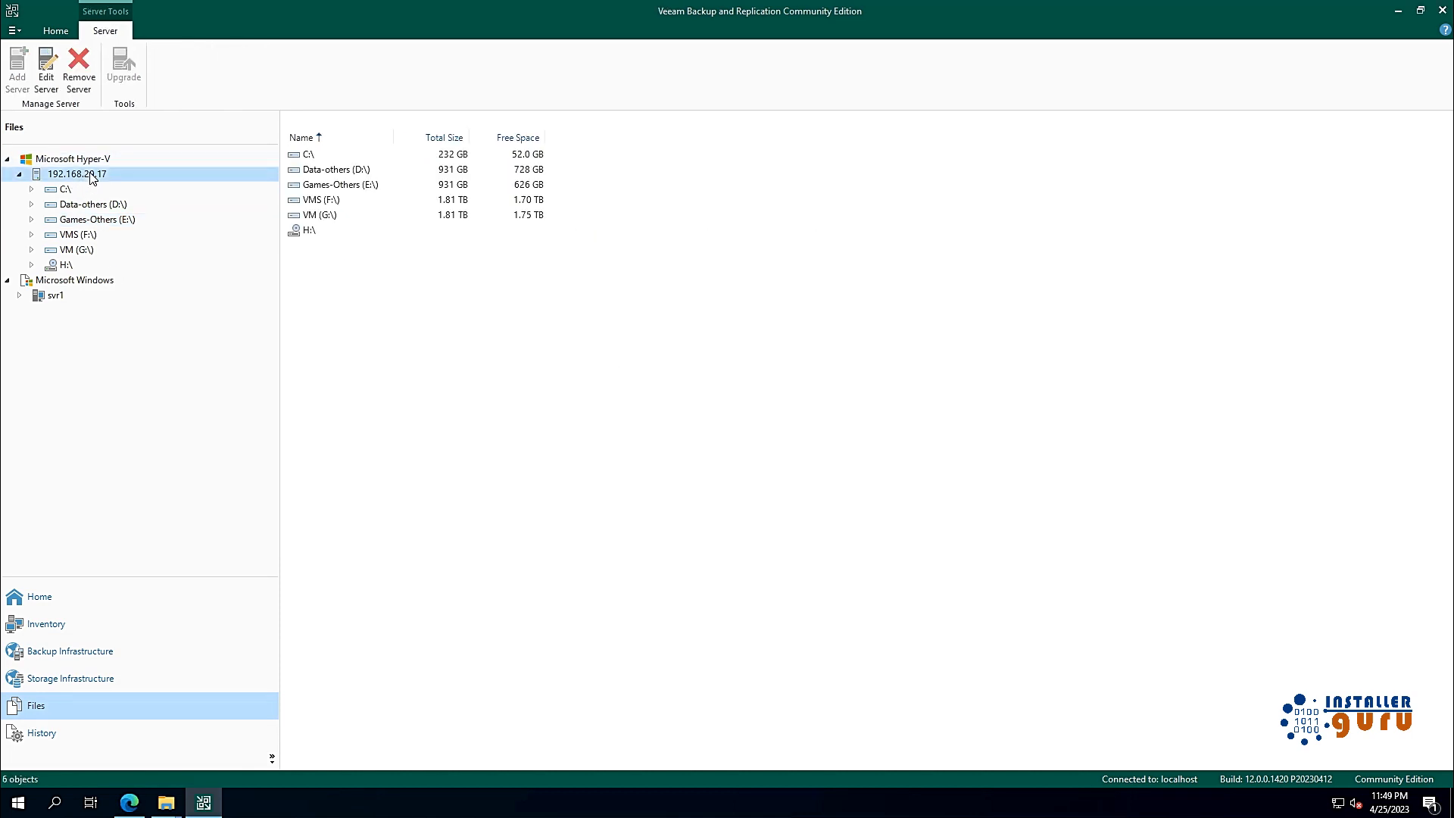
{"action": "right_click", "coordinate": [75, 174]}
{"action": "key", "text": "Escape"}
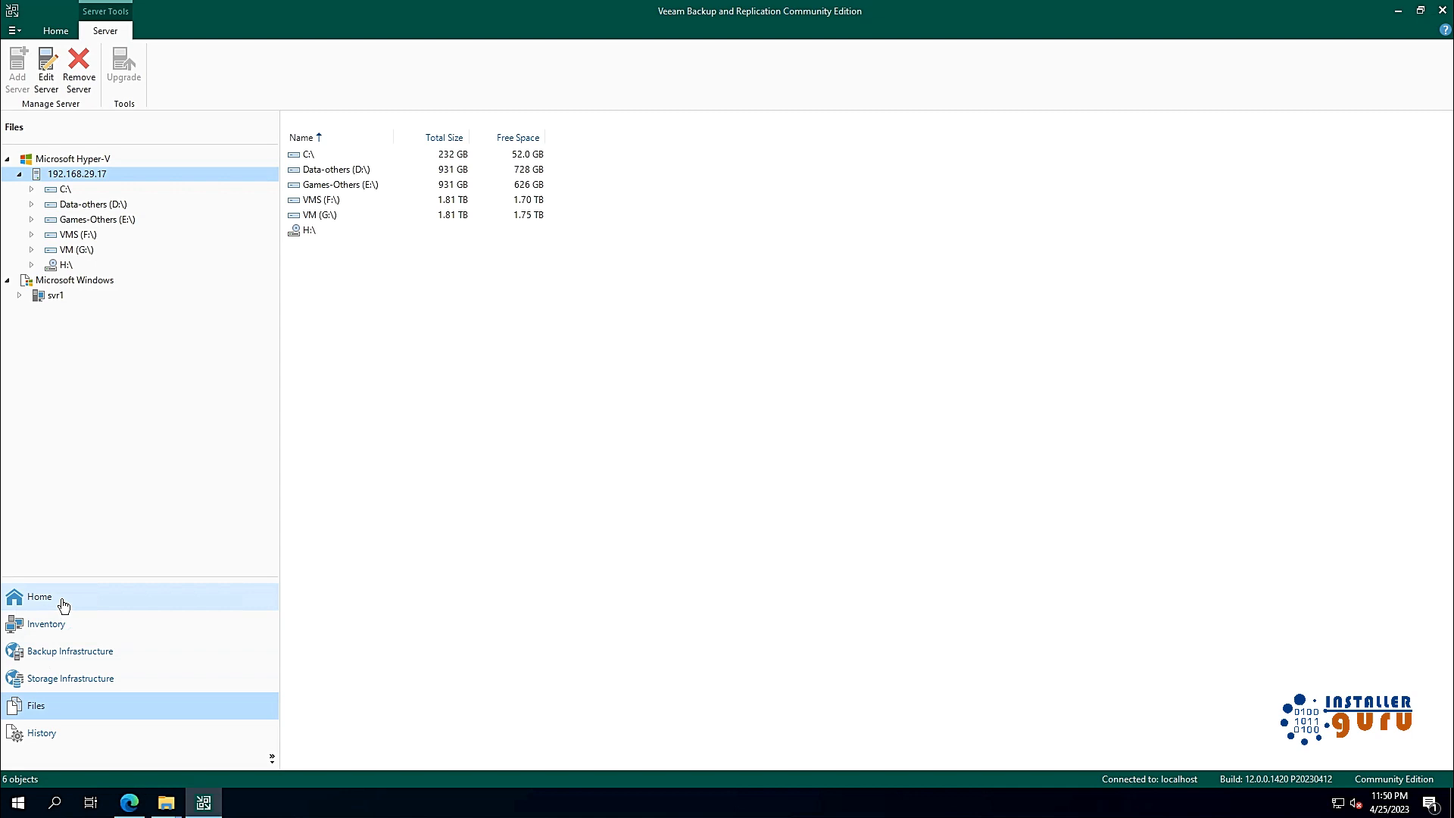
Step: Move through Backup Infrastructure and Inventory back to the Home jobs list
{"action": "left_click", "coordinate": [76, 652]}
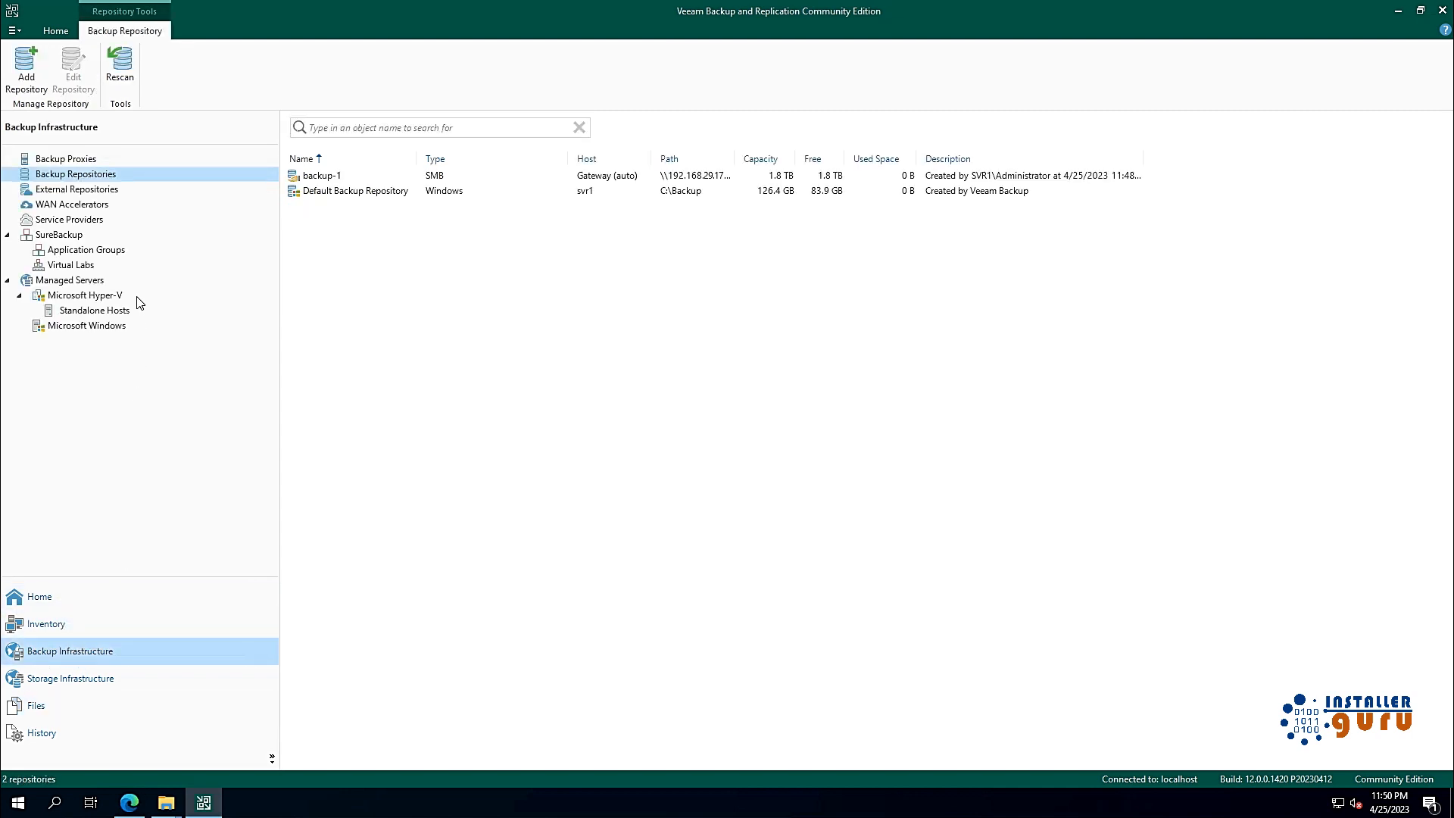
{"action": "left_click", "coordinate": [79, 624]}
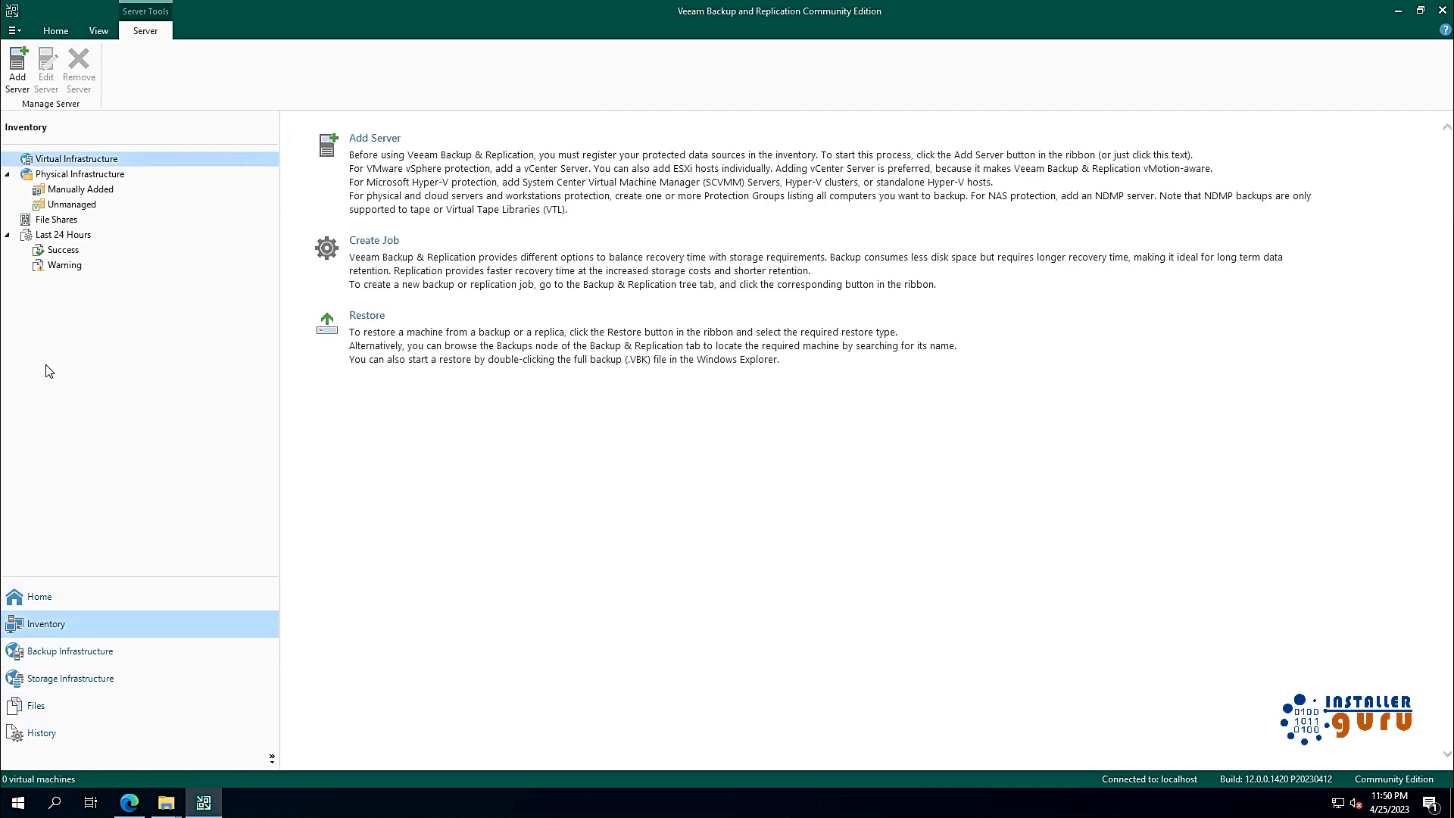
{"action": "left_click", "coordinate": [94, 604]}
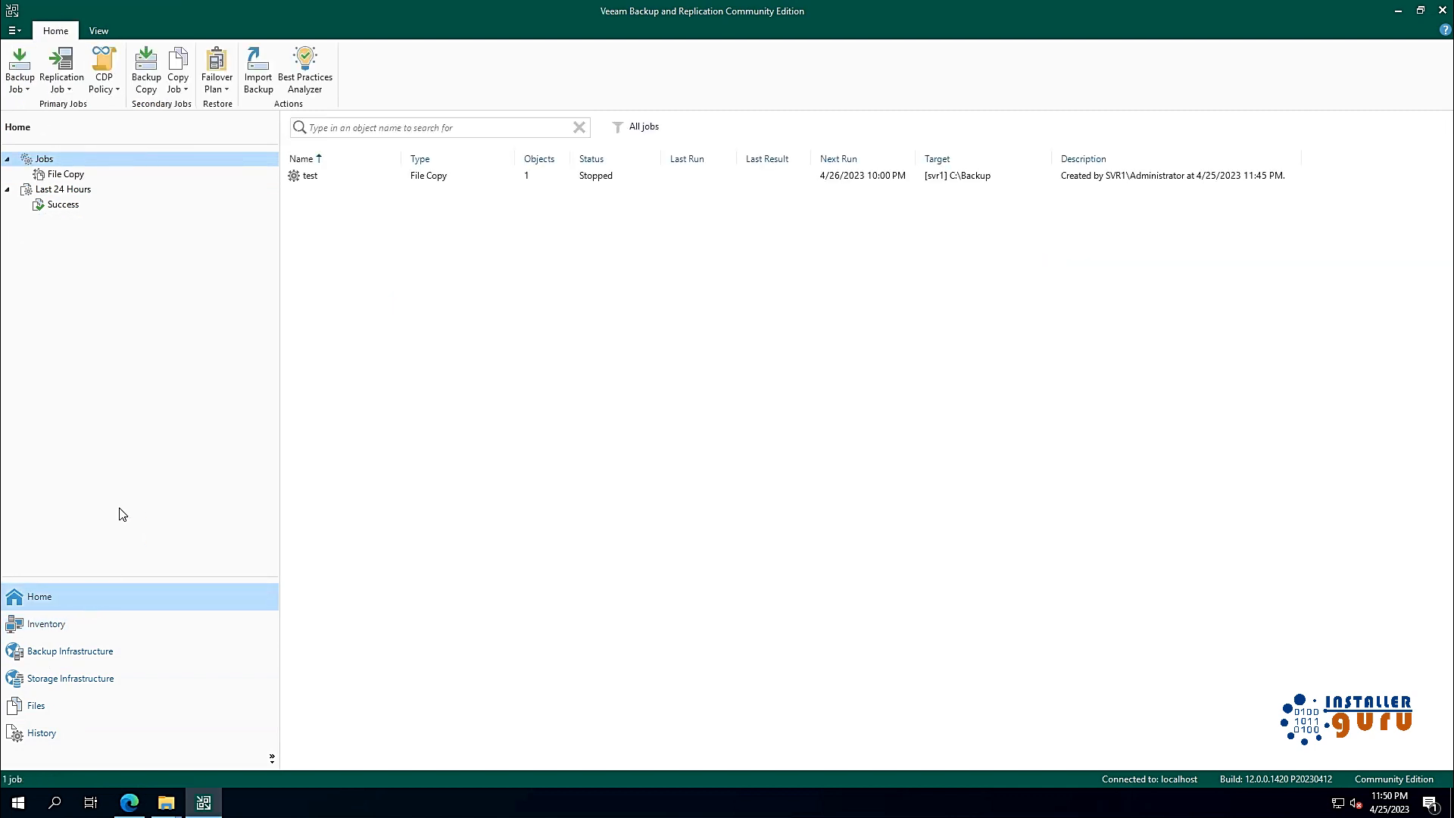
Step: Open the 'test' job's settings, cancel without changes, and return to the Home tab
{"action": "right_click", "coordinate": [367, 179]}
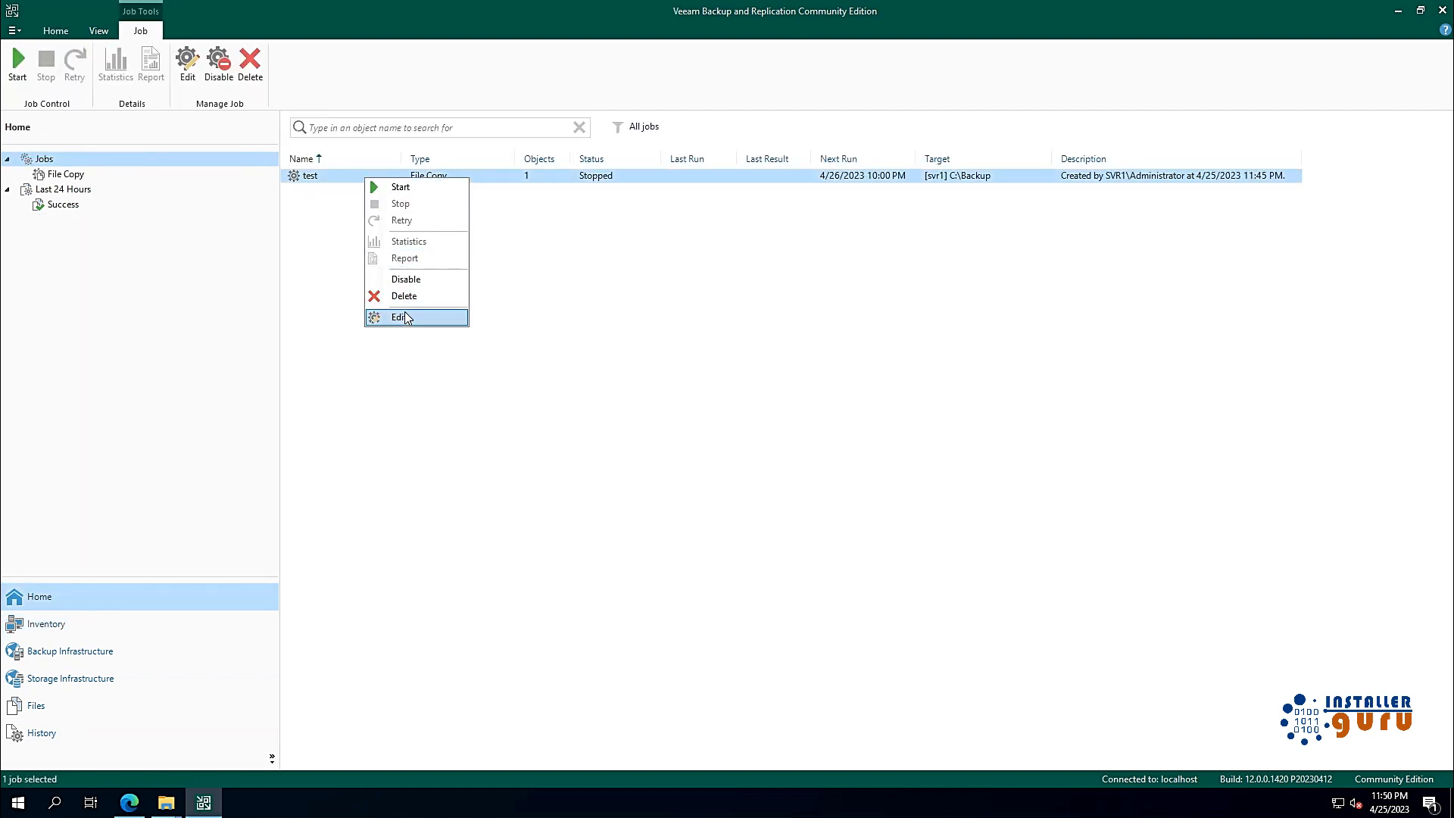
{"action": "left_click", "coordinate": [402, 317]}
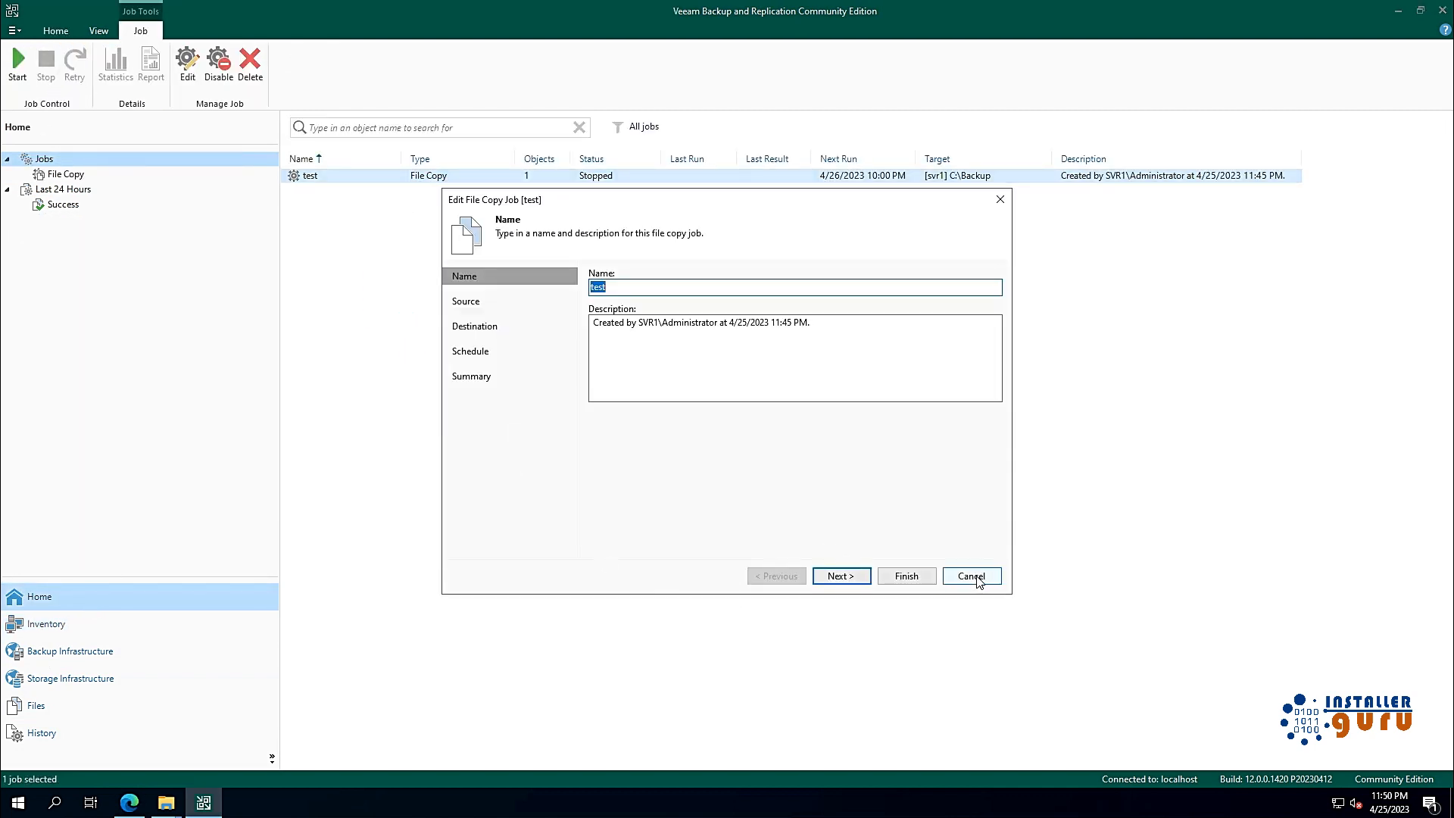
{"action": "left_click", "coordinate": [972, 576]}
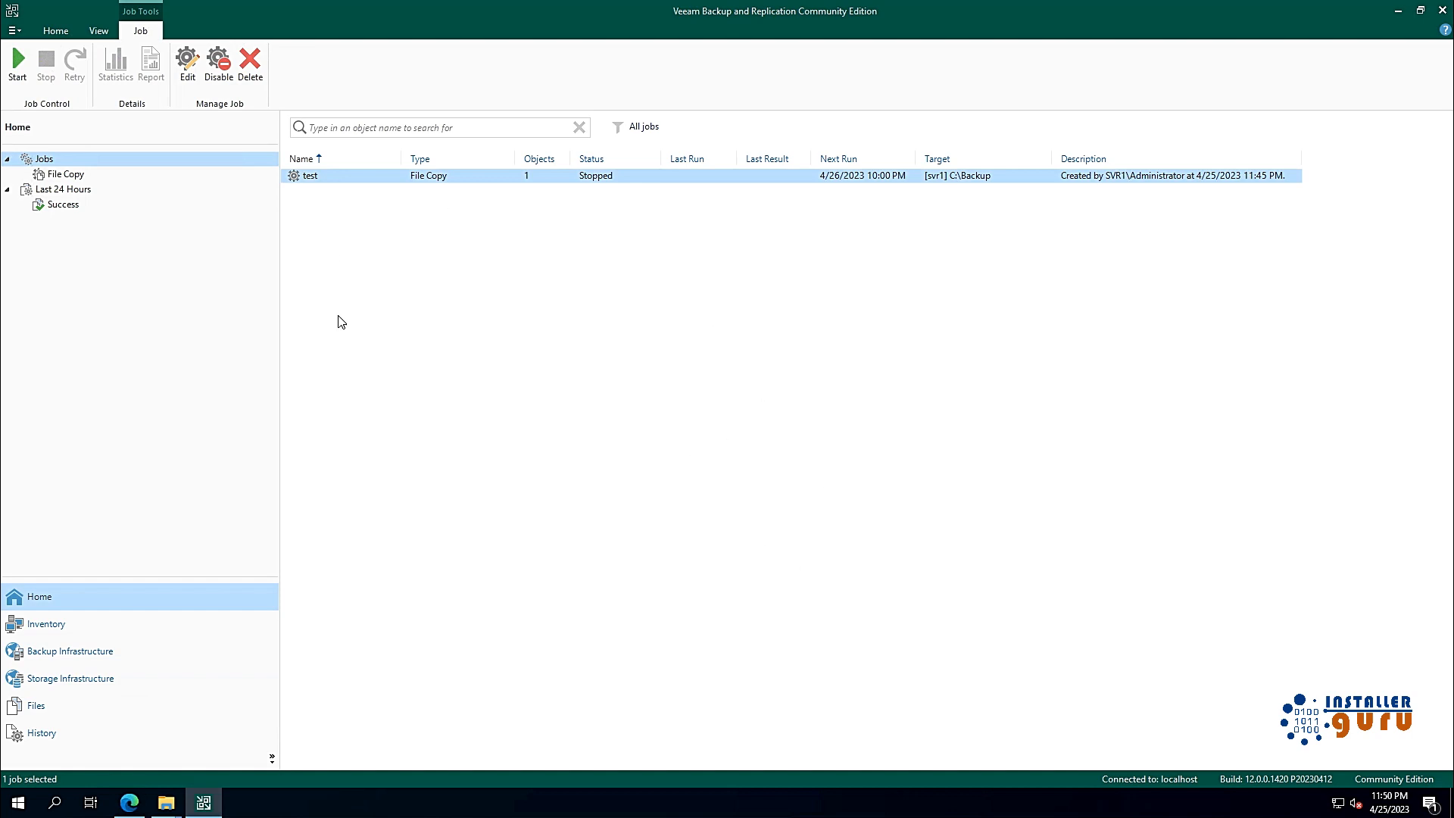
{"action": "left_click", "coordinate": [51, 30]}
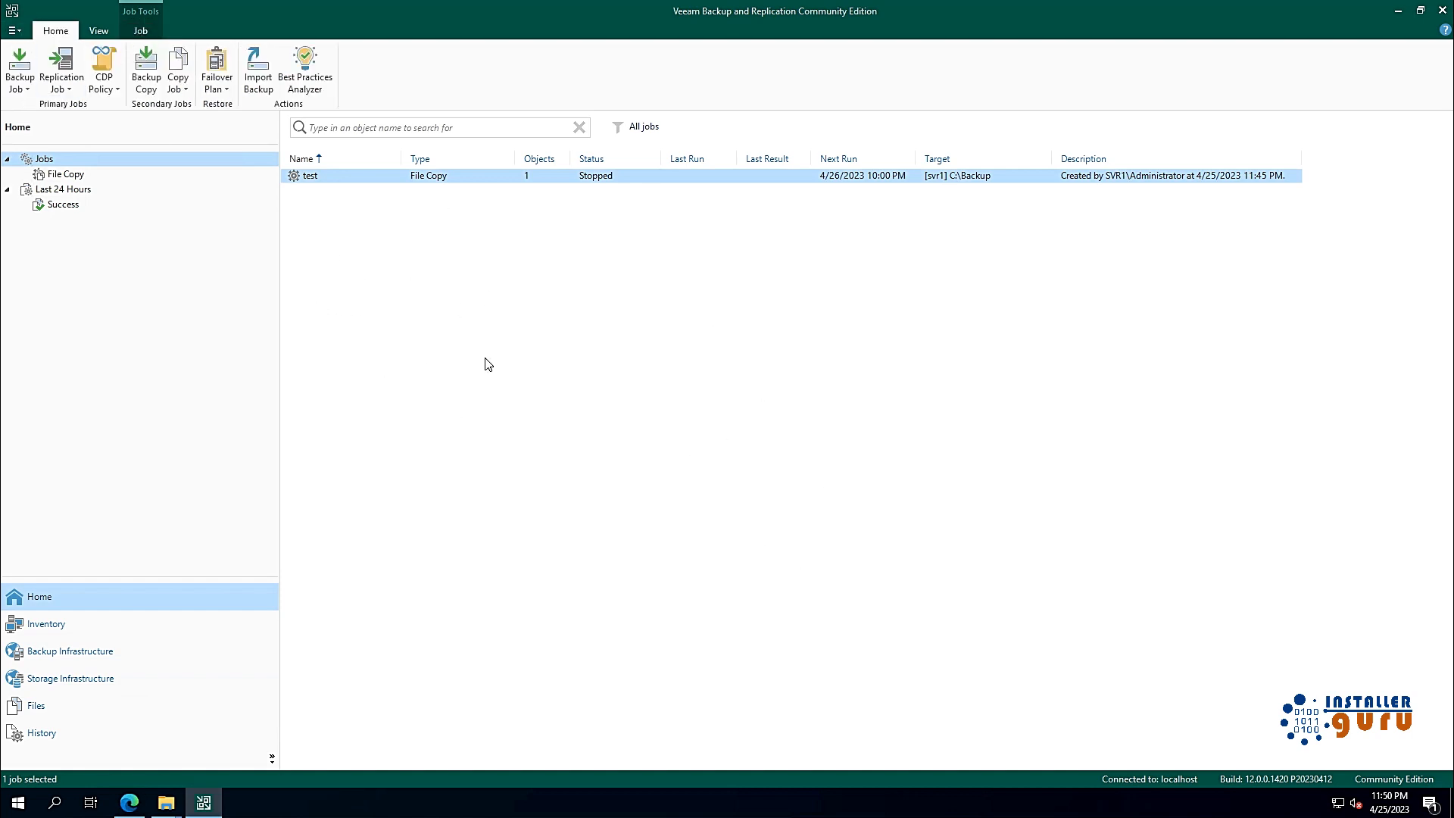